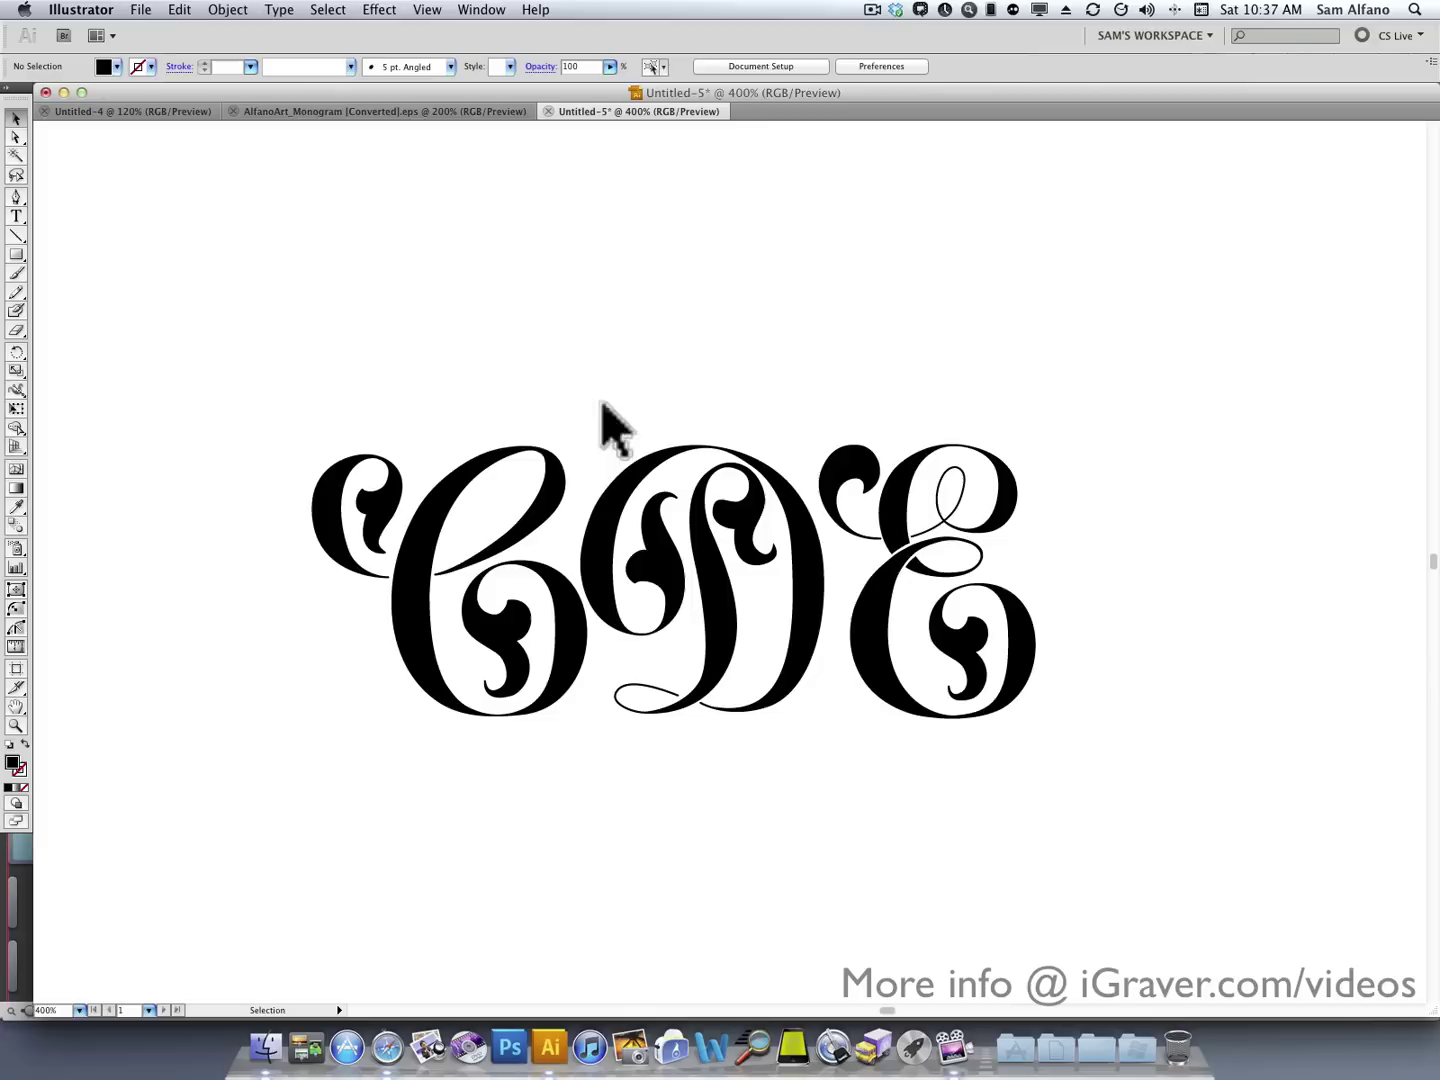
Drag a marquee around the black CDE monogram to select it as one group
left_click_drag(258, 370, 1148, 791)
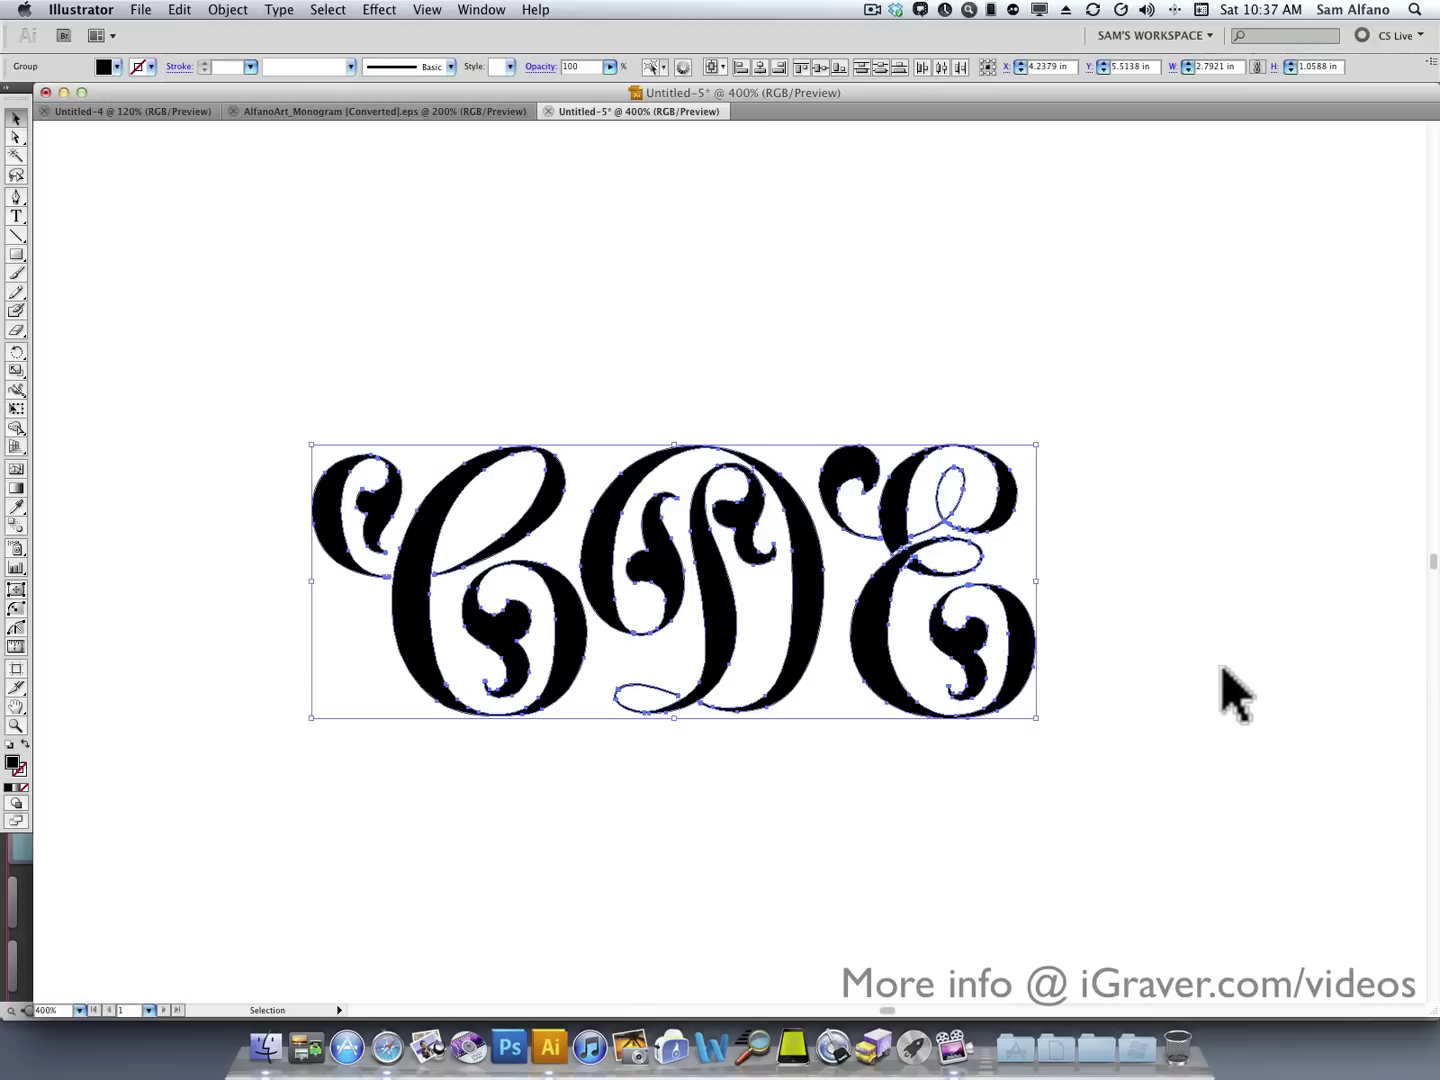
Open Object > Path > Offset Path for the monogram with Preview turned on
left_click(240, 12)
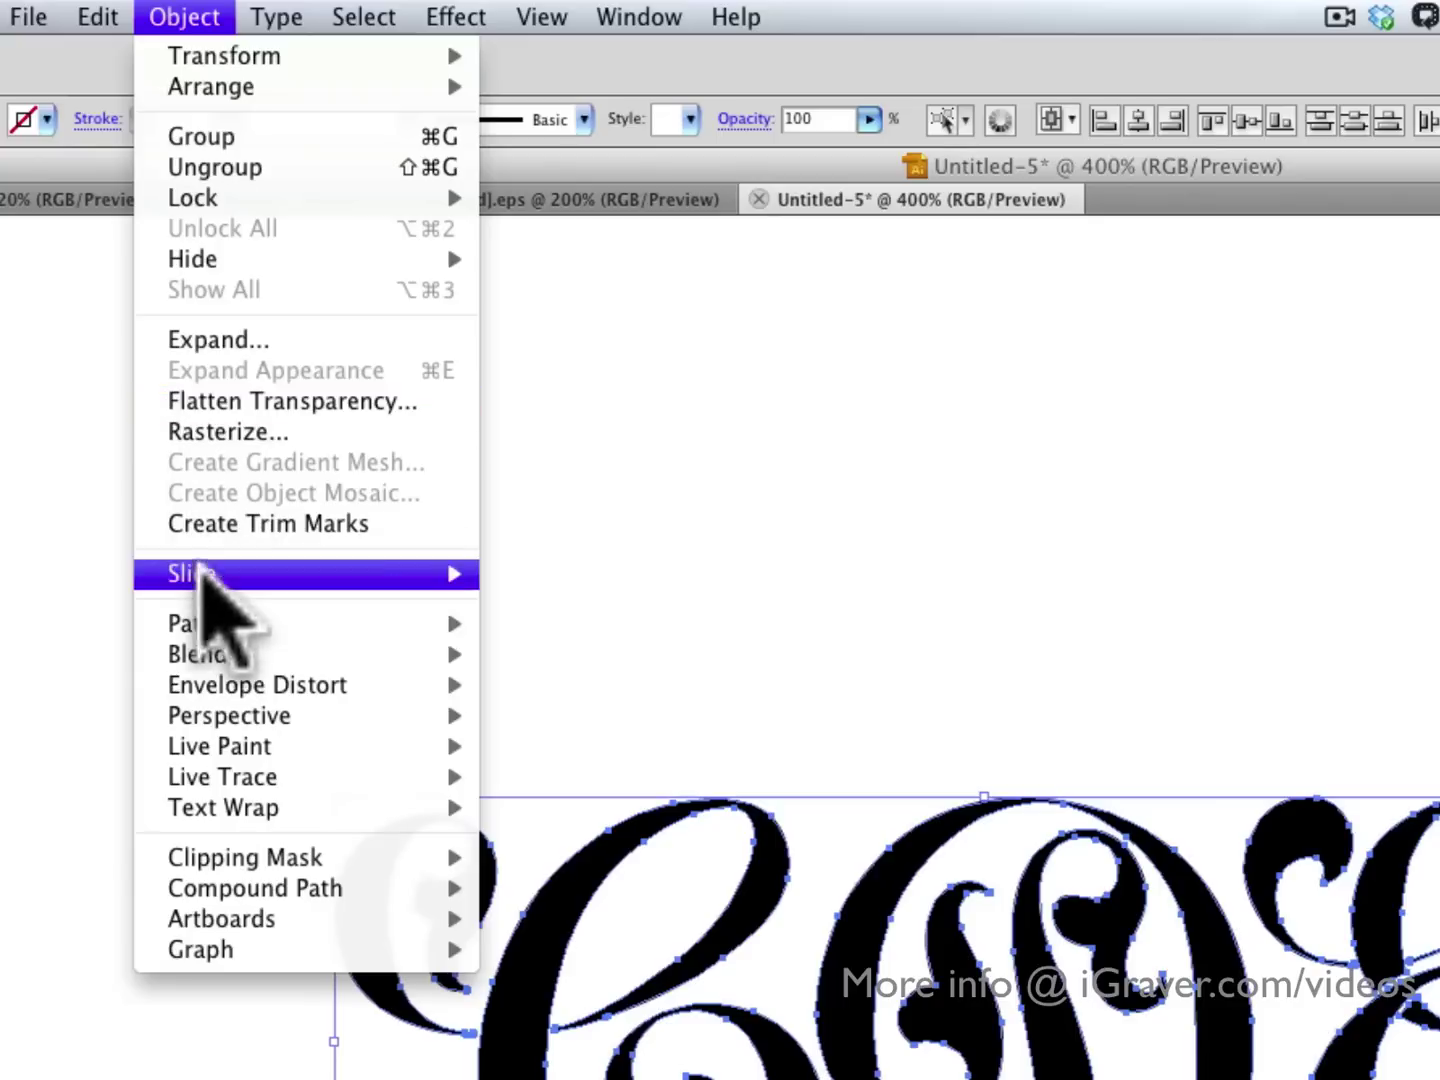
mouse_move(205, 607)
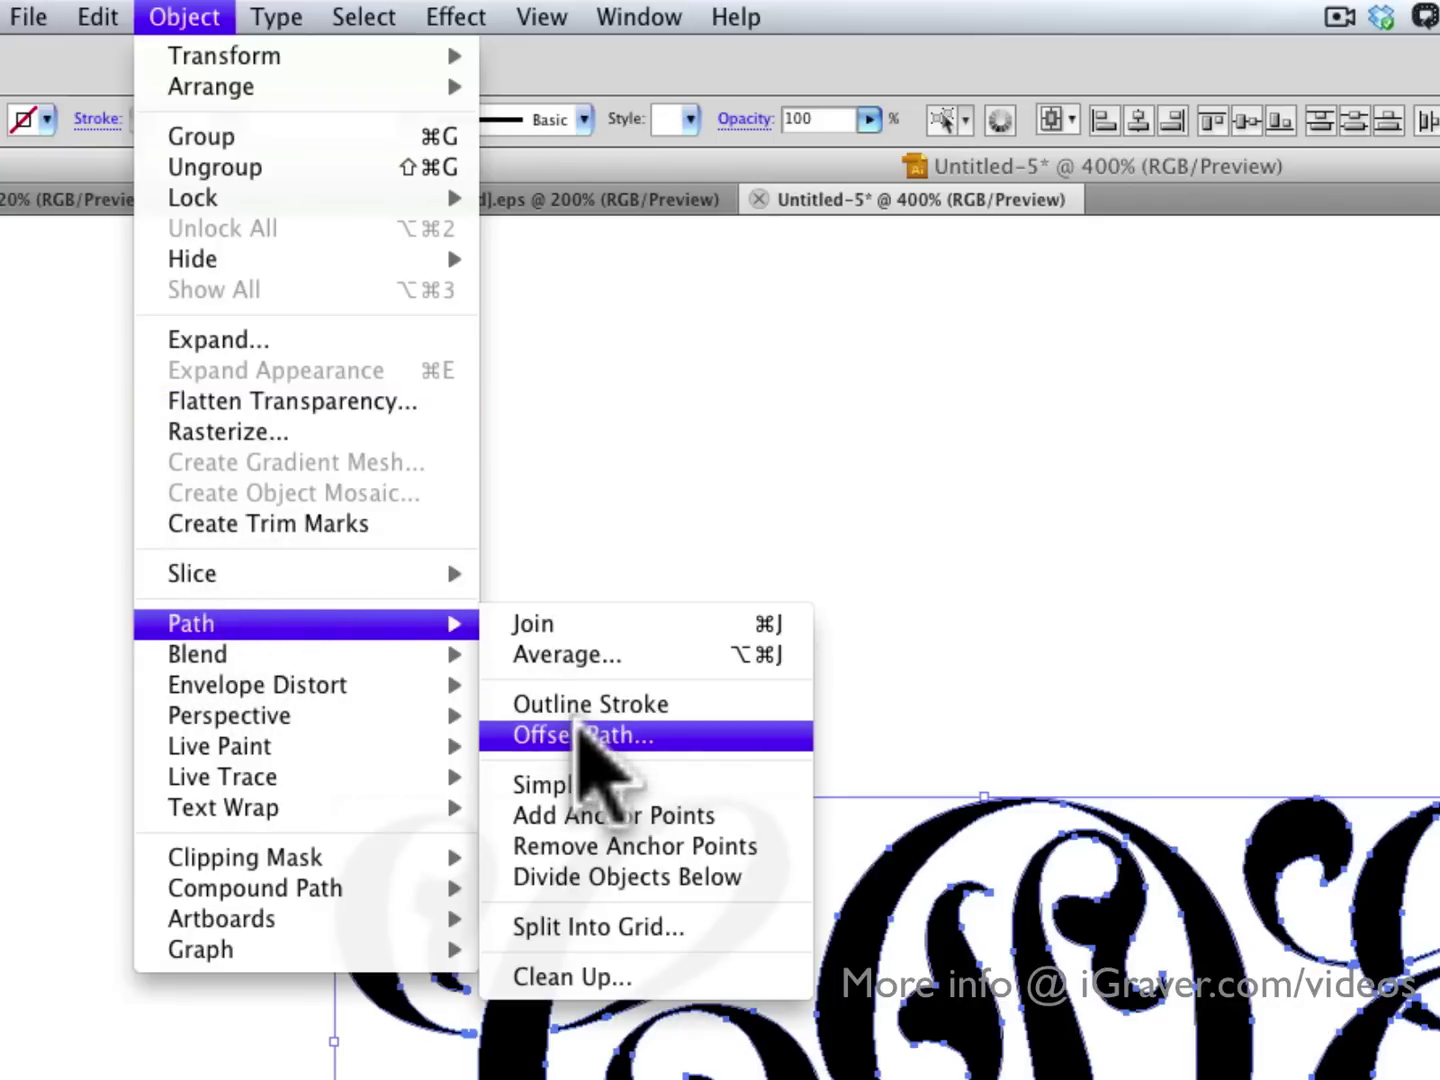
left_click(579, 733)
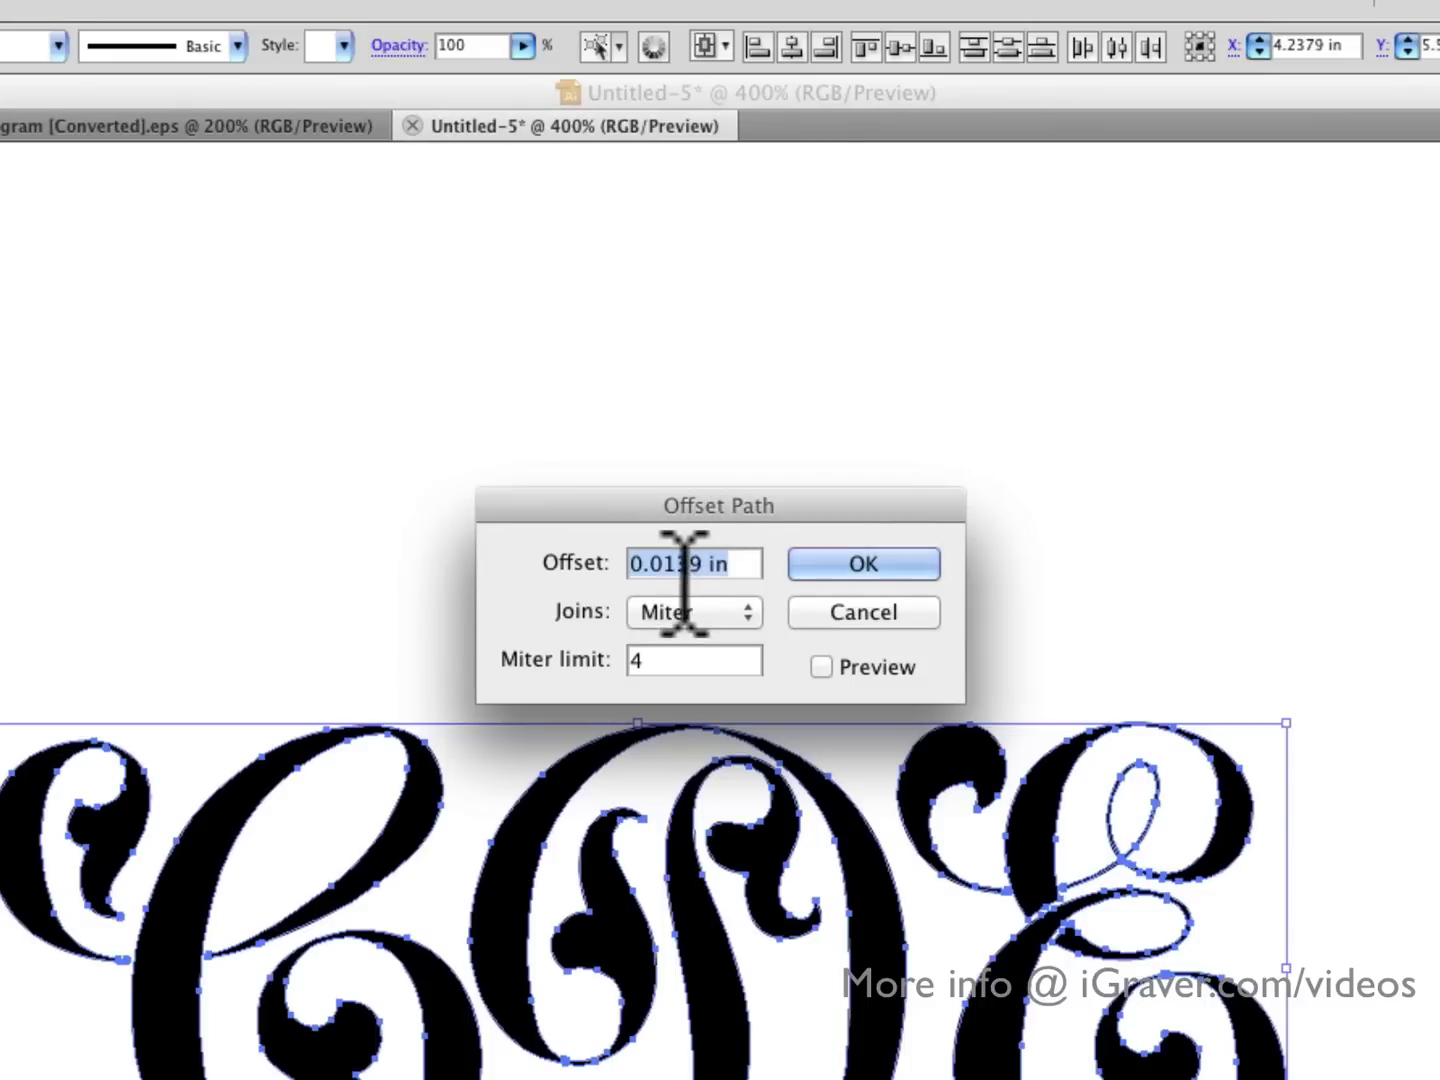
left_click(822, 666)
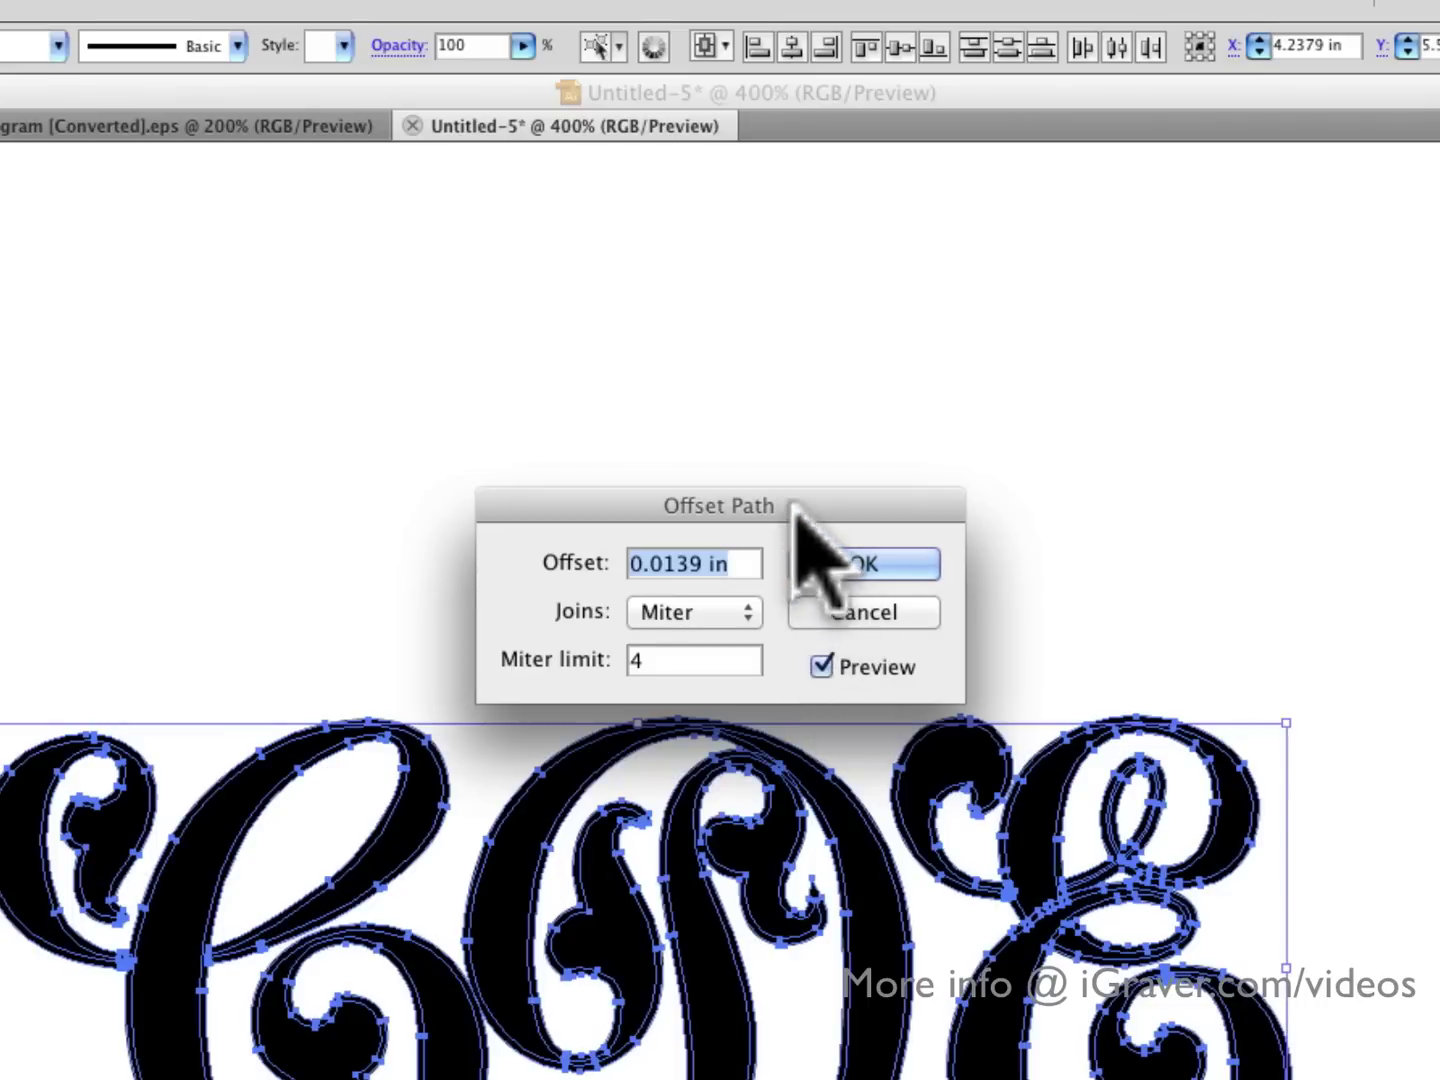
left_click_drag(795, 503, 714, 458)
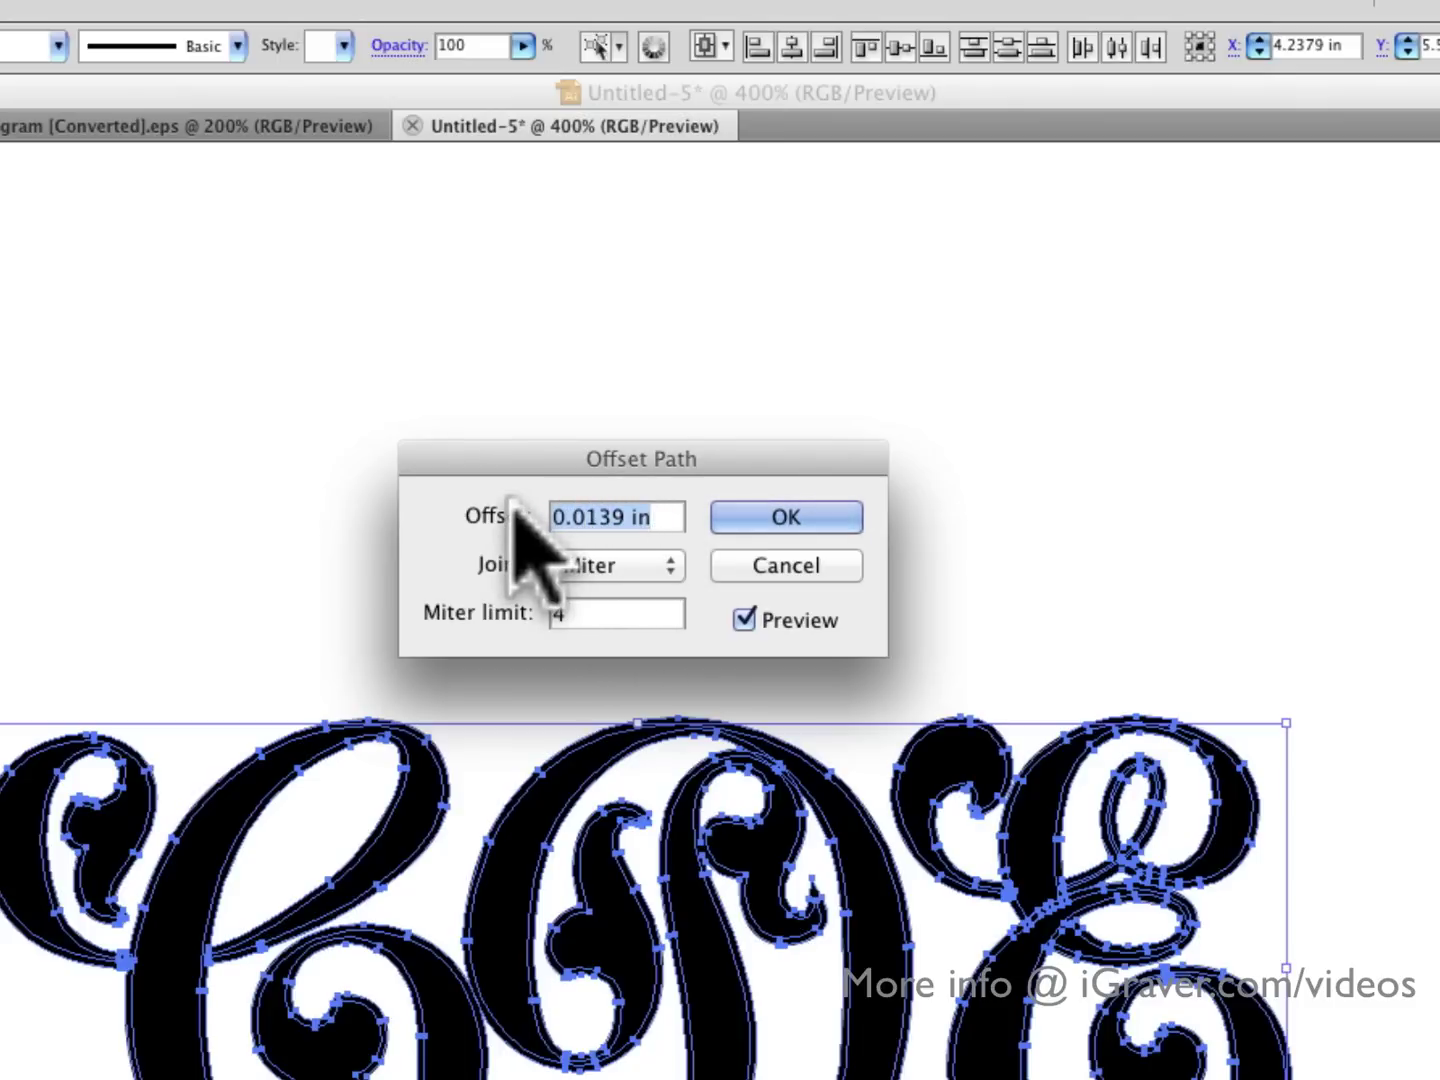
Try a 2 px offset, then settle on 1 px (0.0139 in) with Miter joins and confirm
type("2")
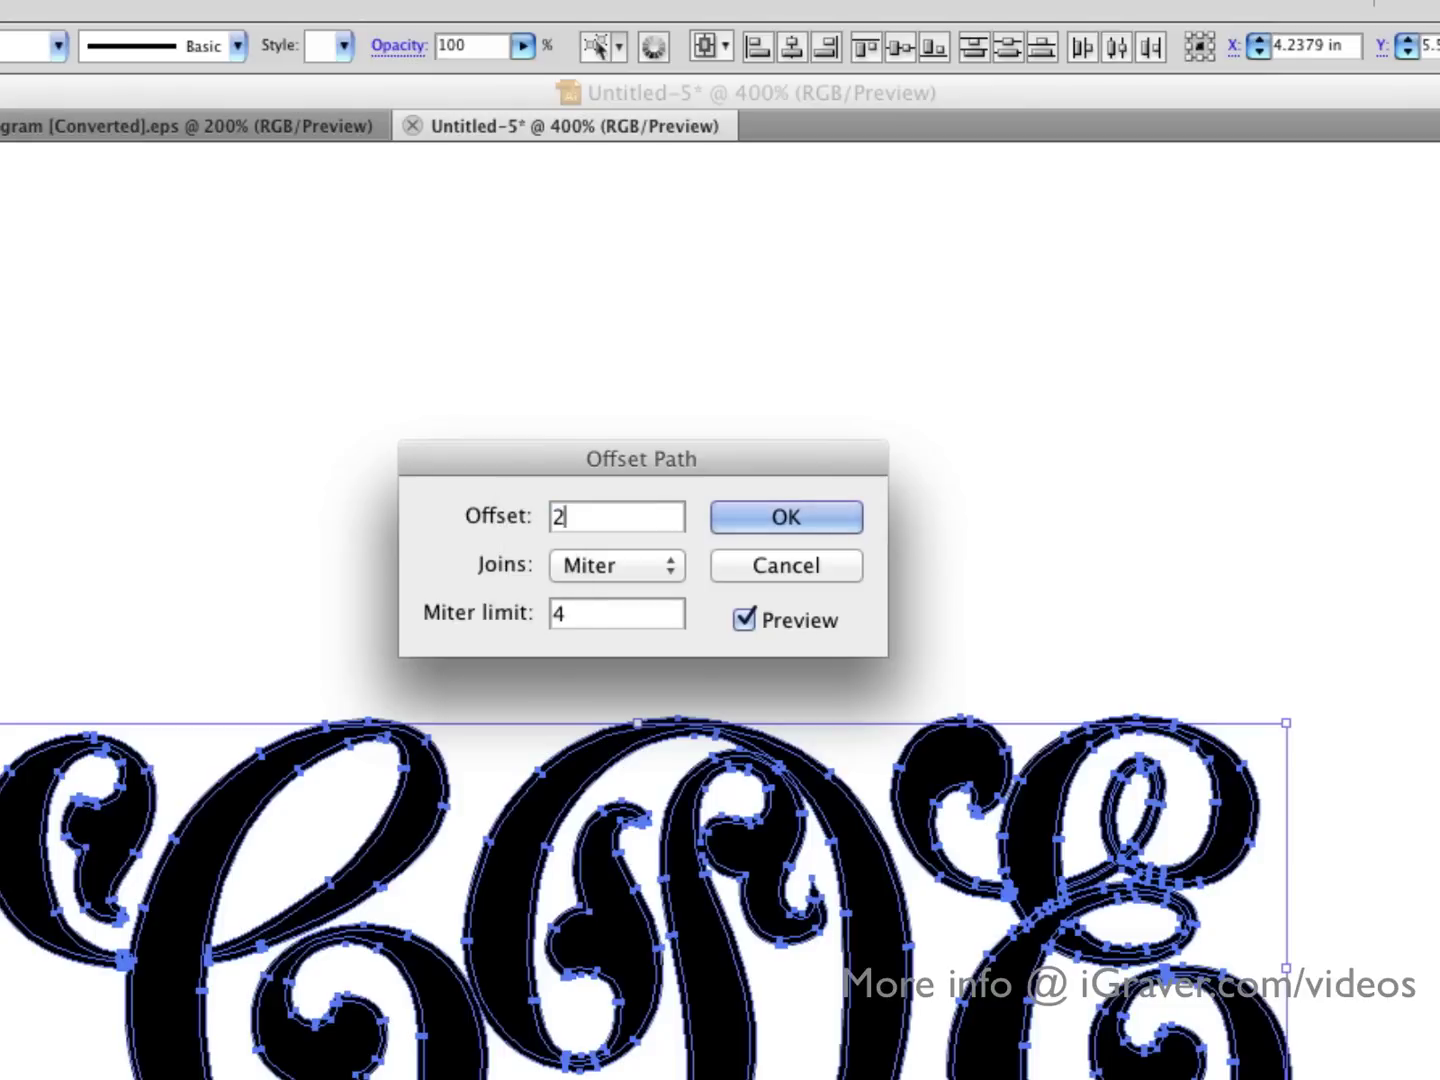
type("px")
key("Tab")
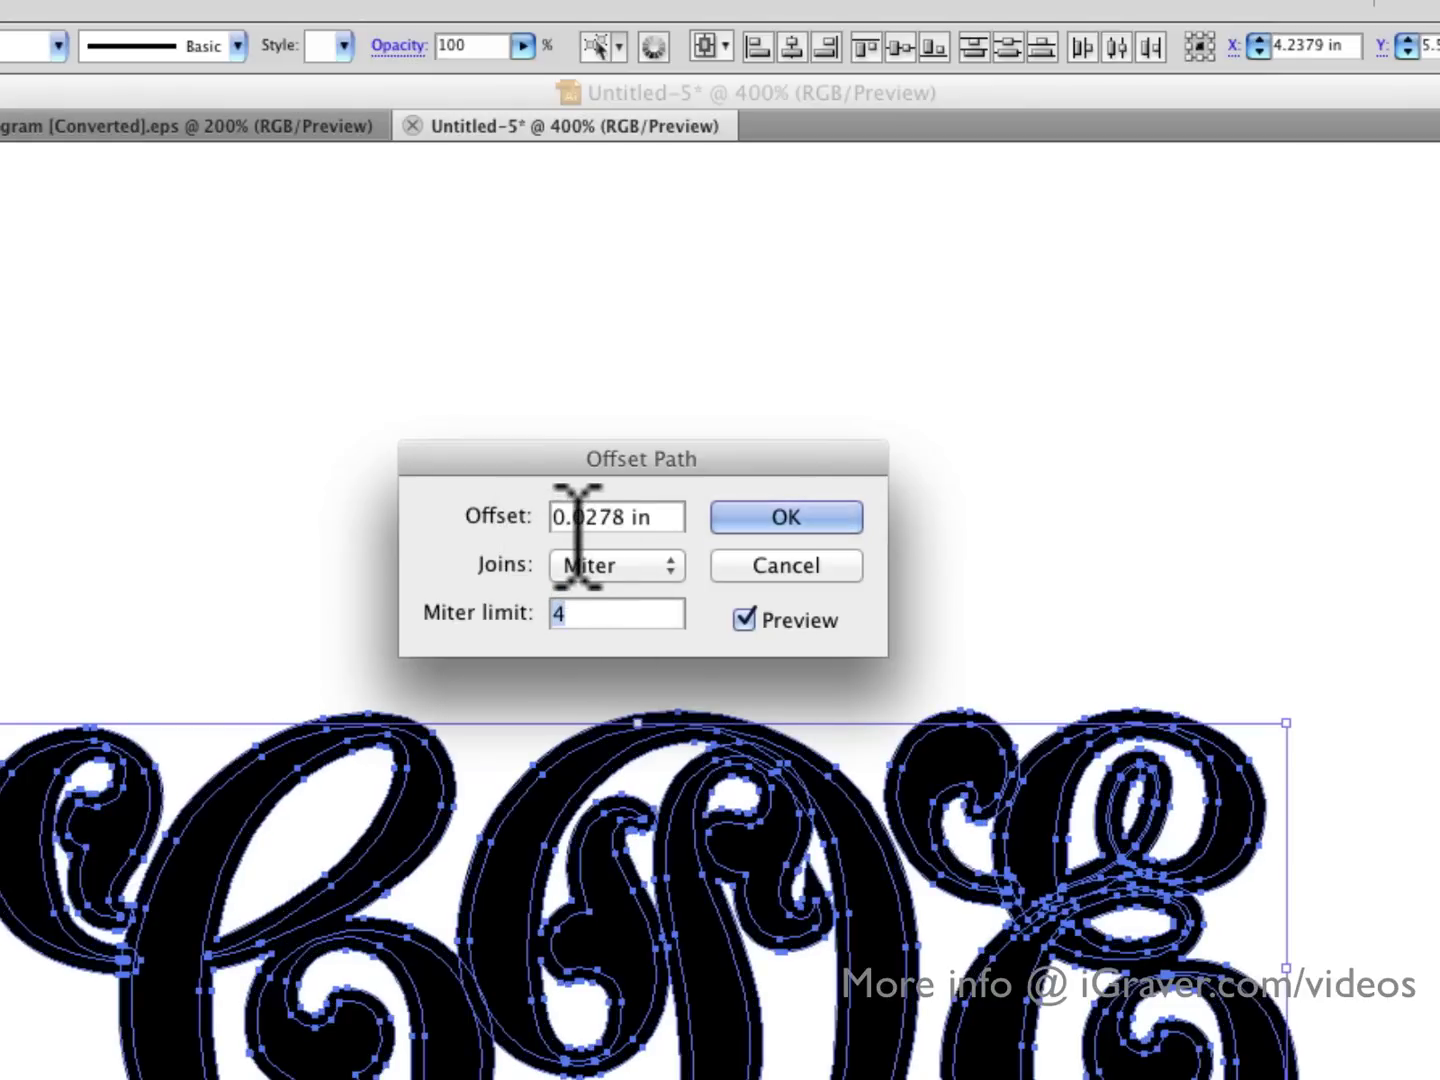
key("Tab")
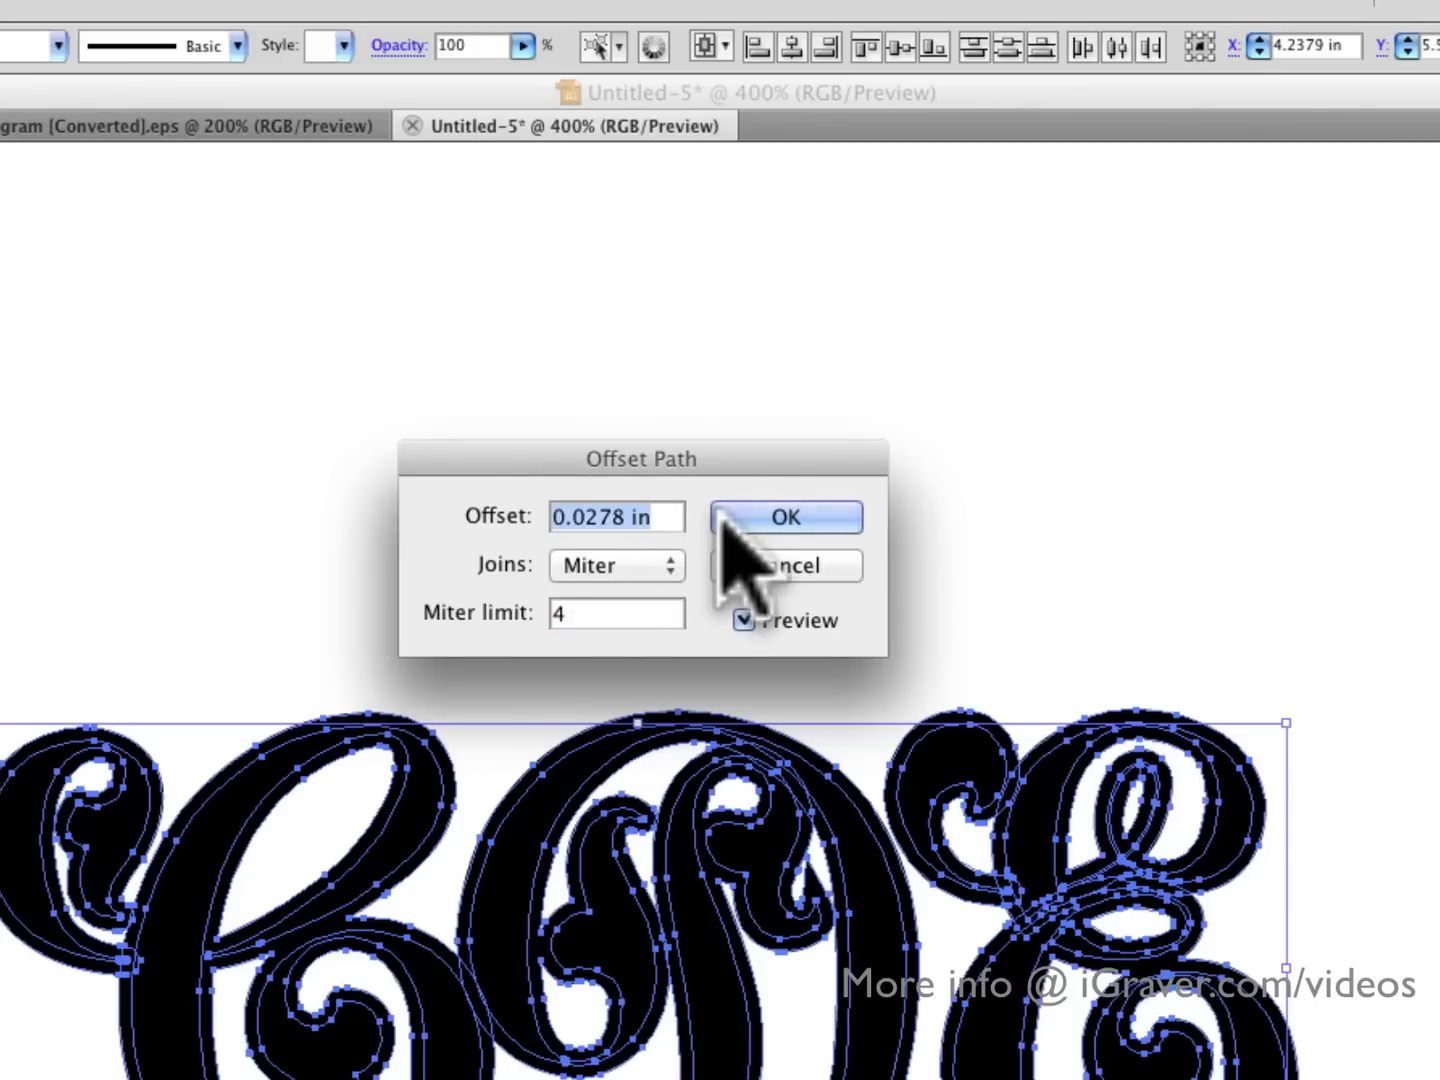
type("1px")
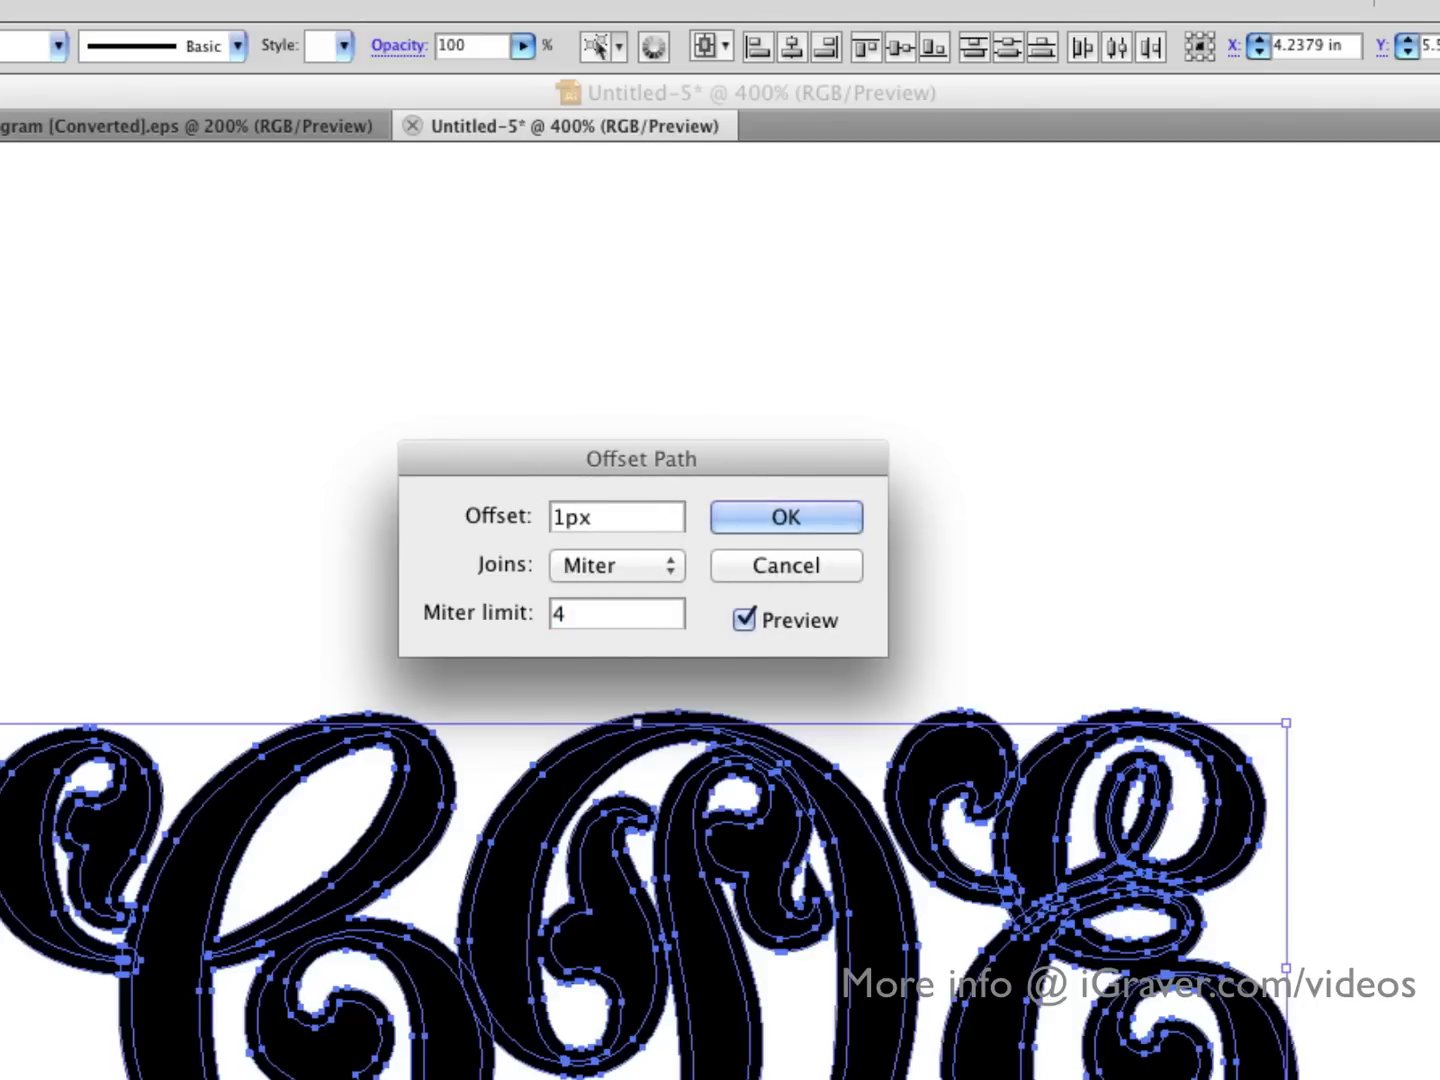
key("Tab")
left_click(741, 617)
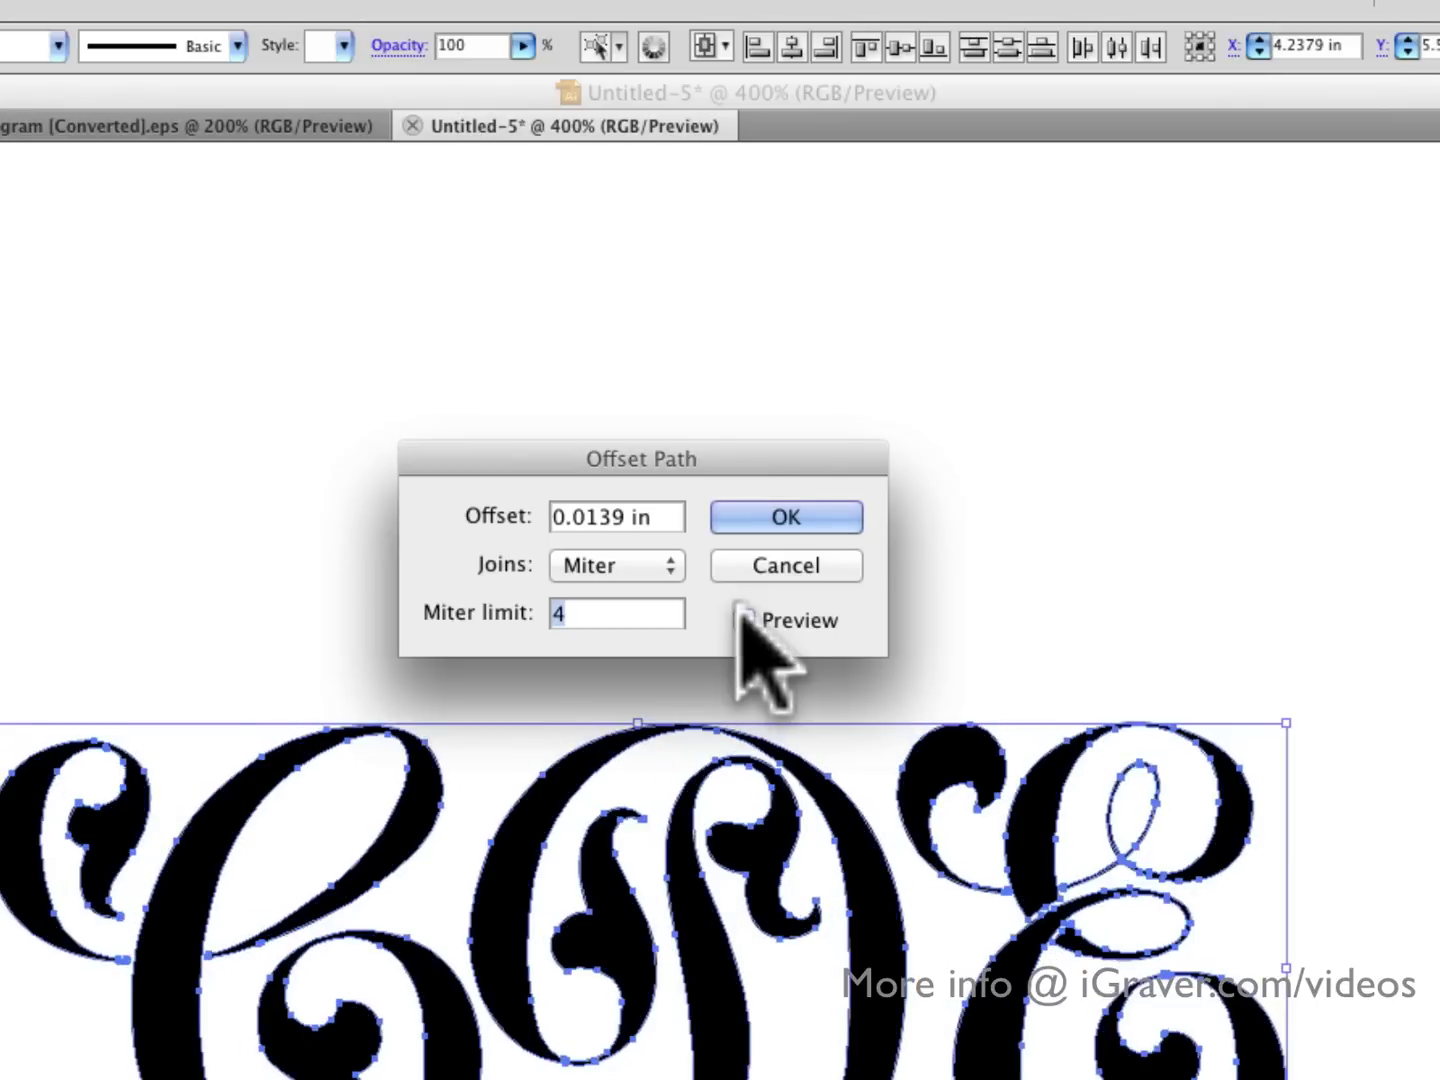
left_click(743, 618)
left_click(742, 618)
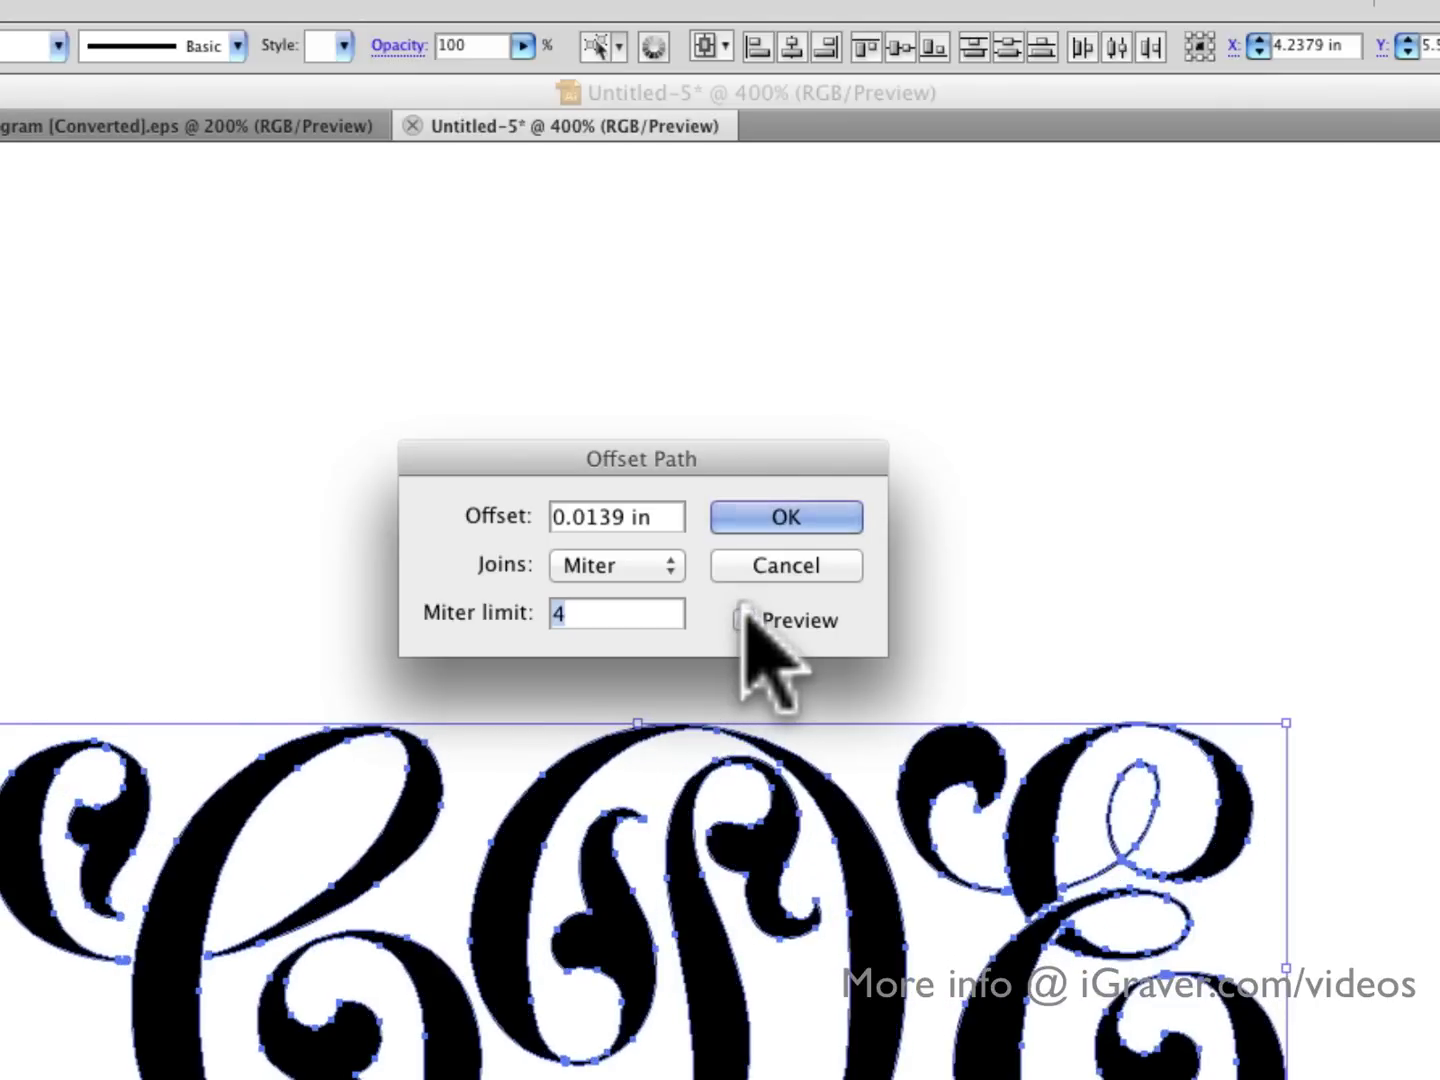
left_click(741, 618)
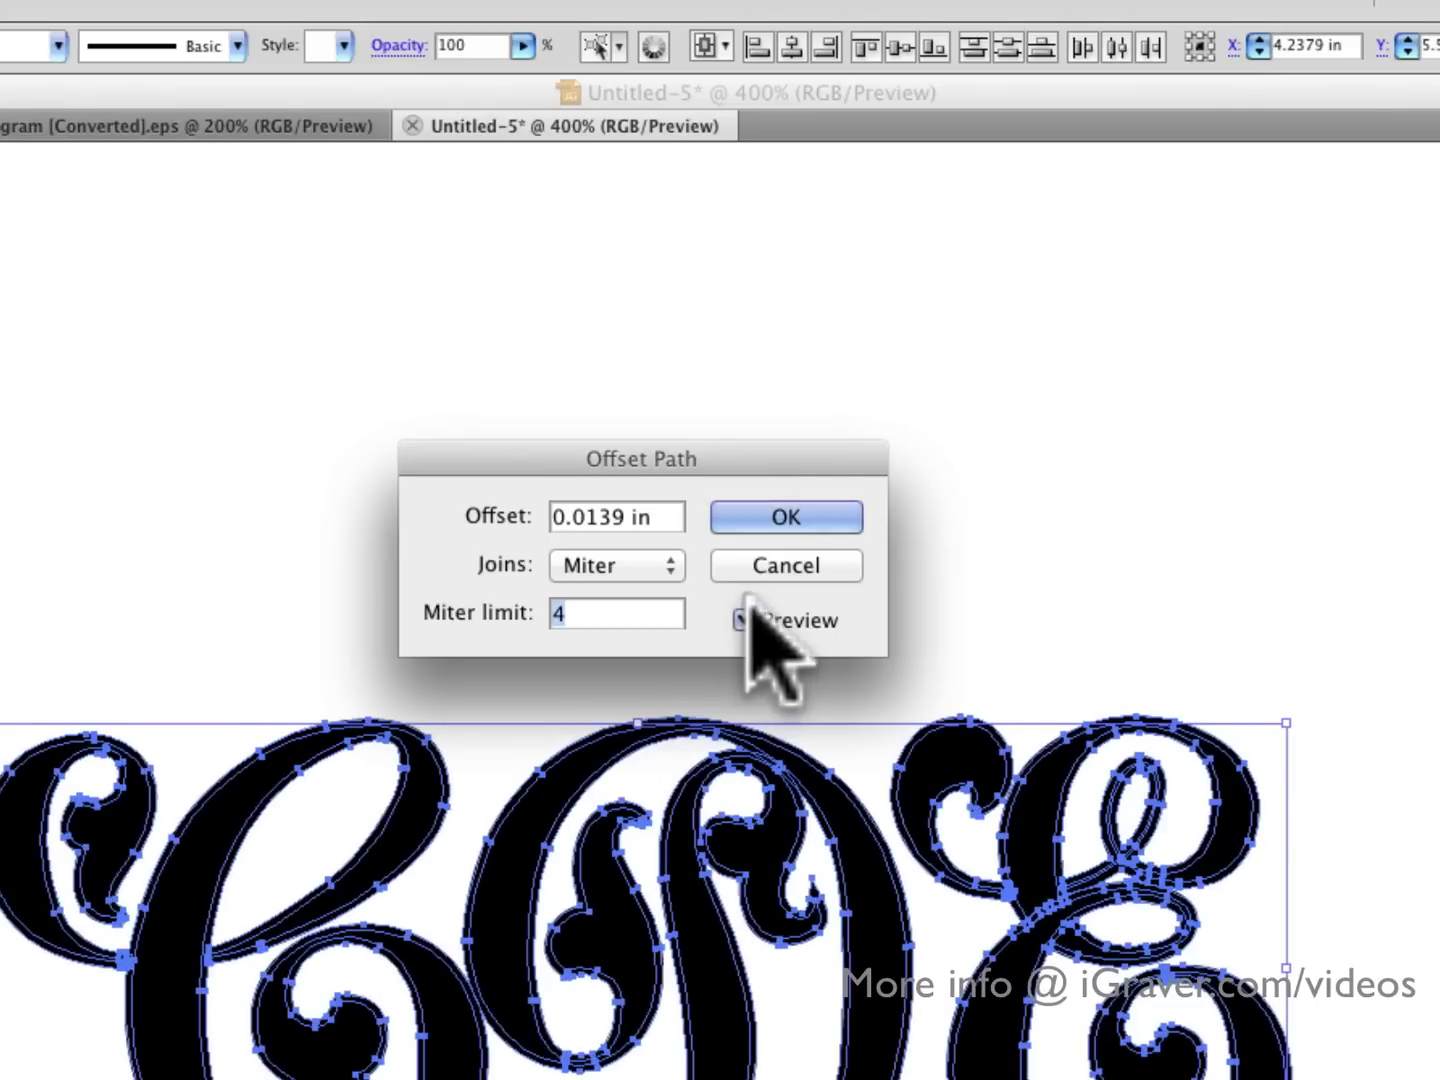
left_click(800, 506)
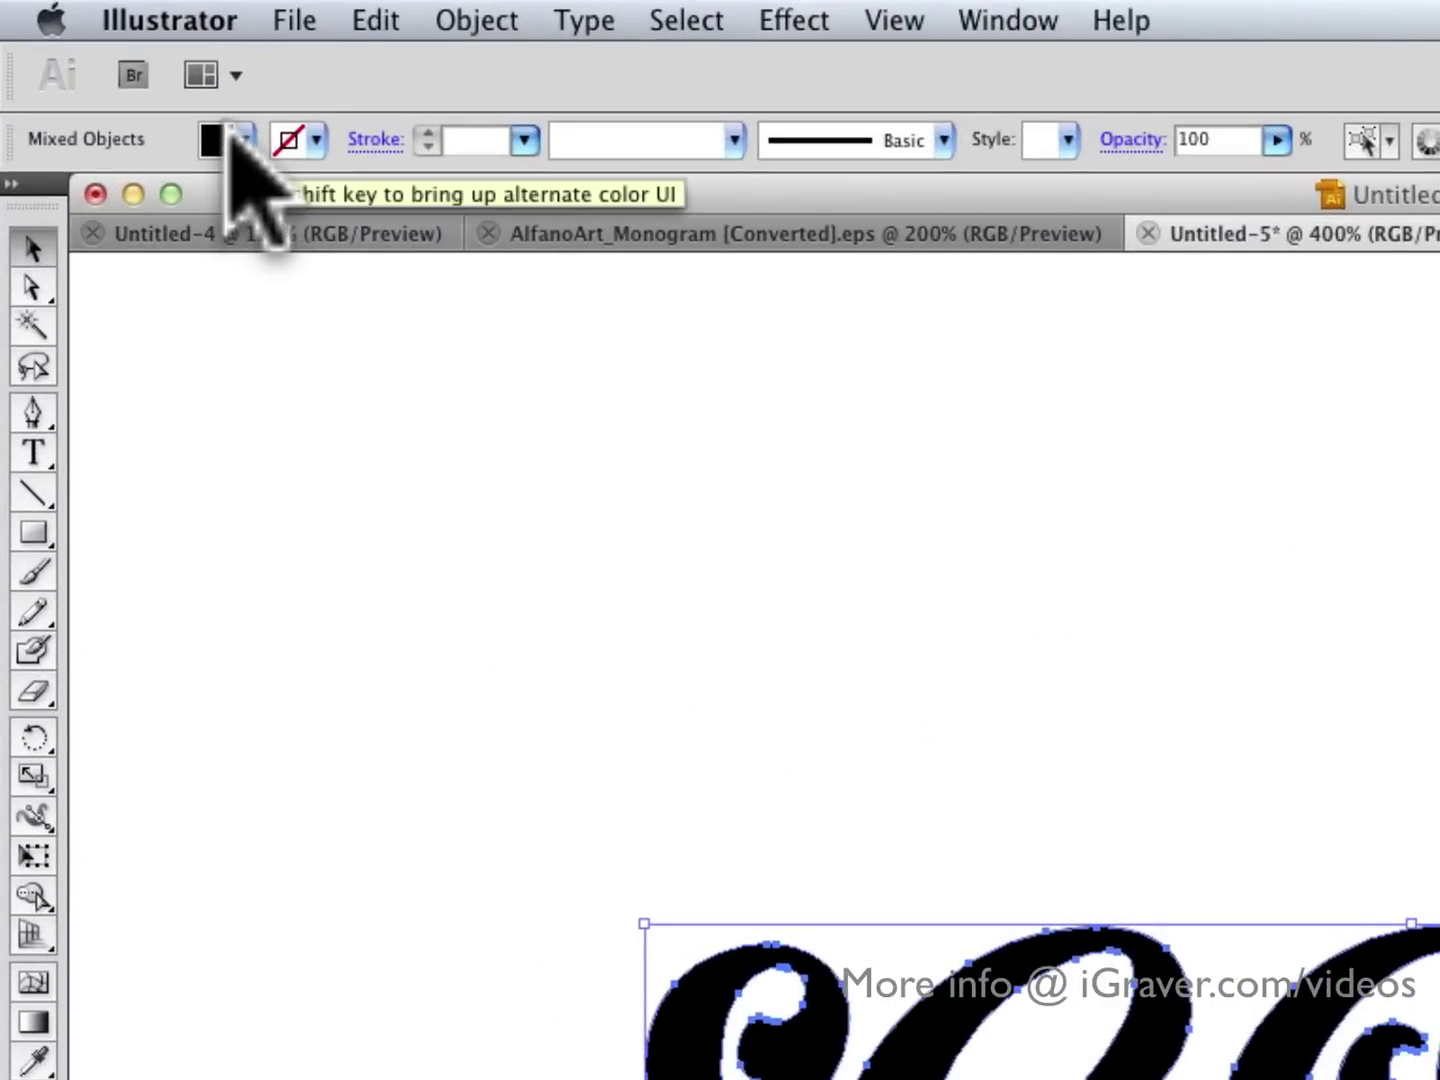
Give the offset outlines a white fill from the Control bar Fill swatches
left_click(241, 141)
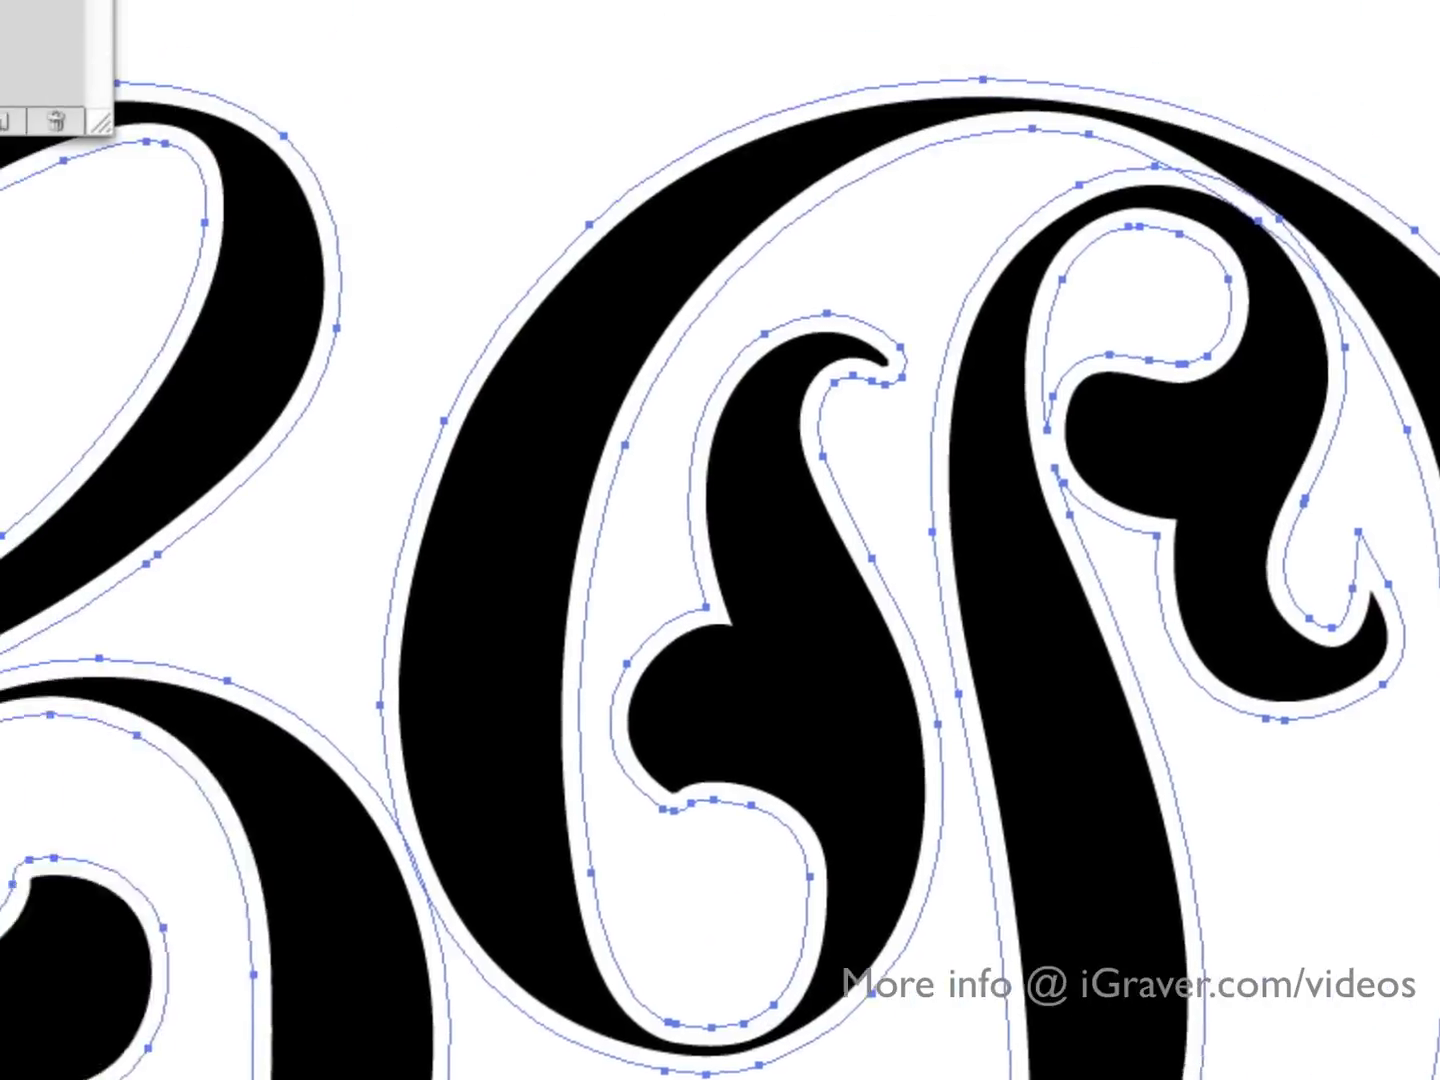
Give the offset outlines a black 0.25 pt stroke
left_click(313, 140)
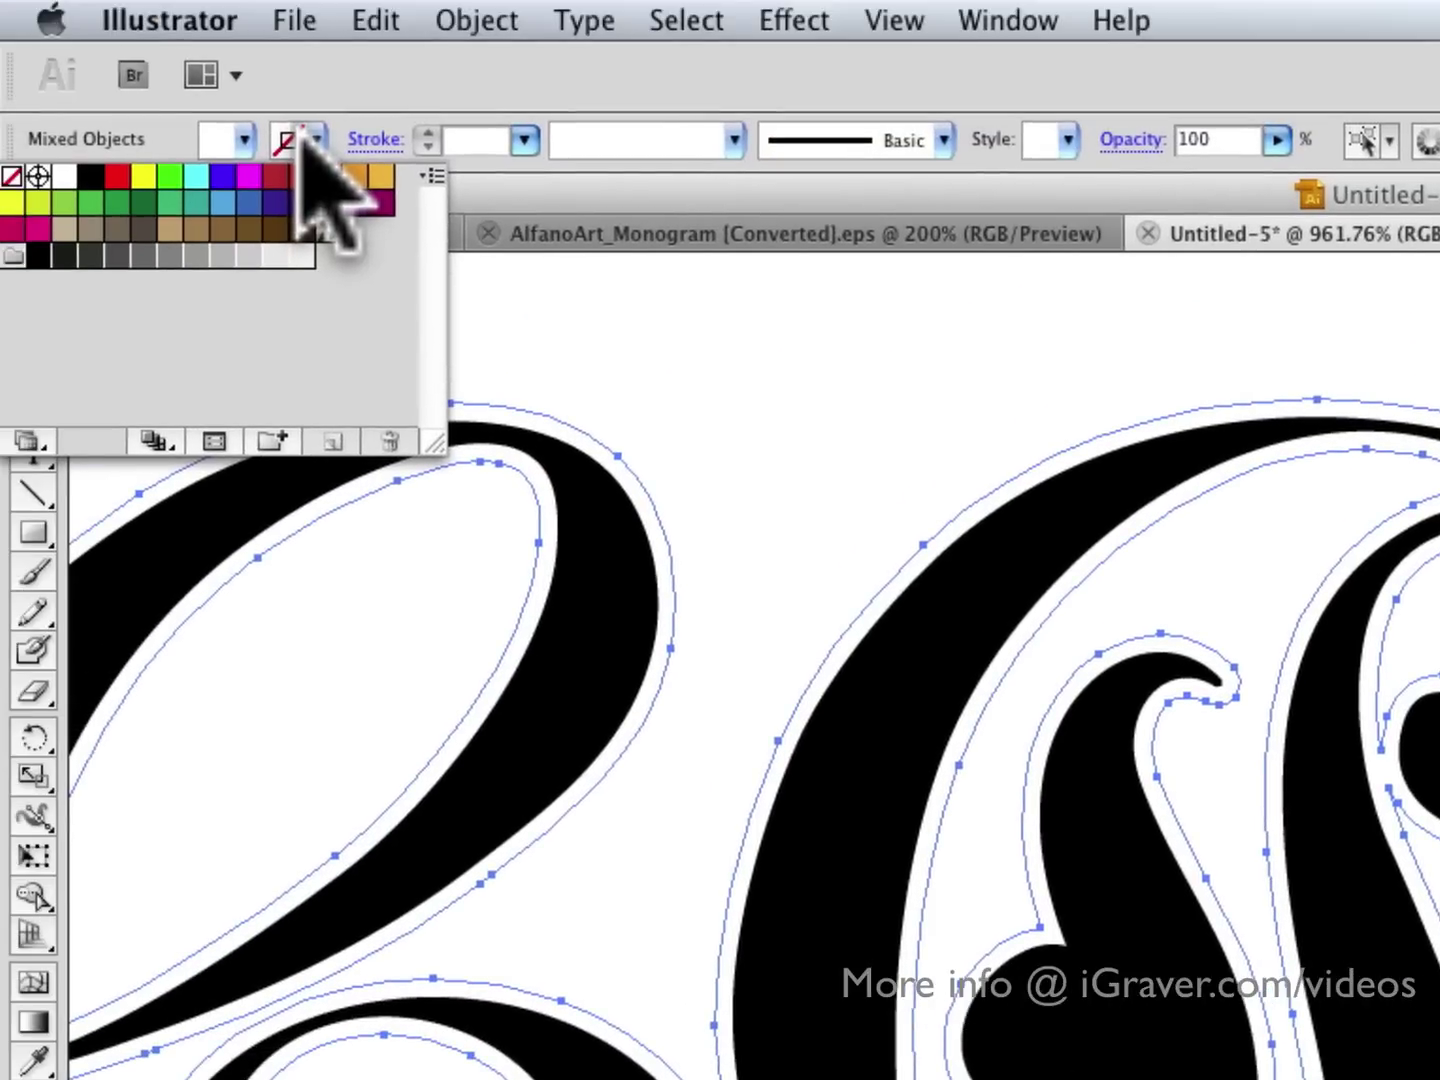
left_click(91, 177)
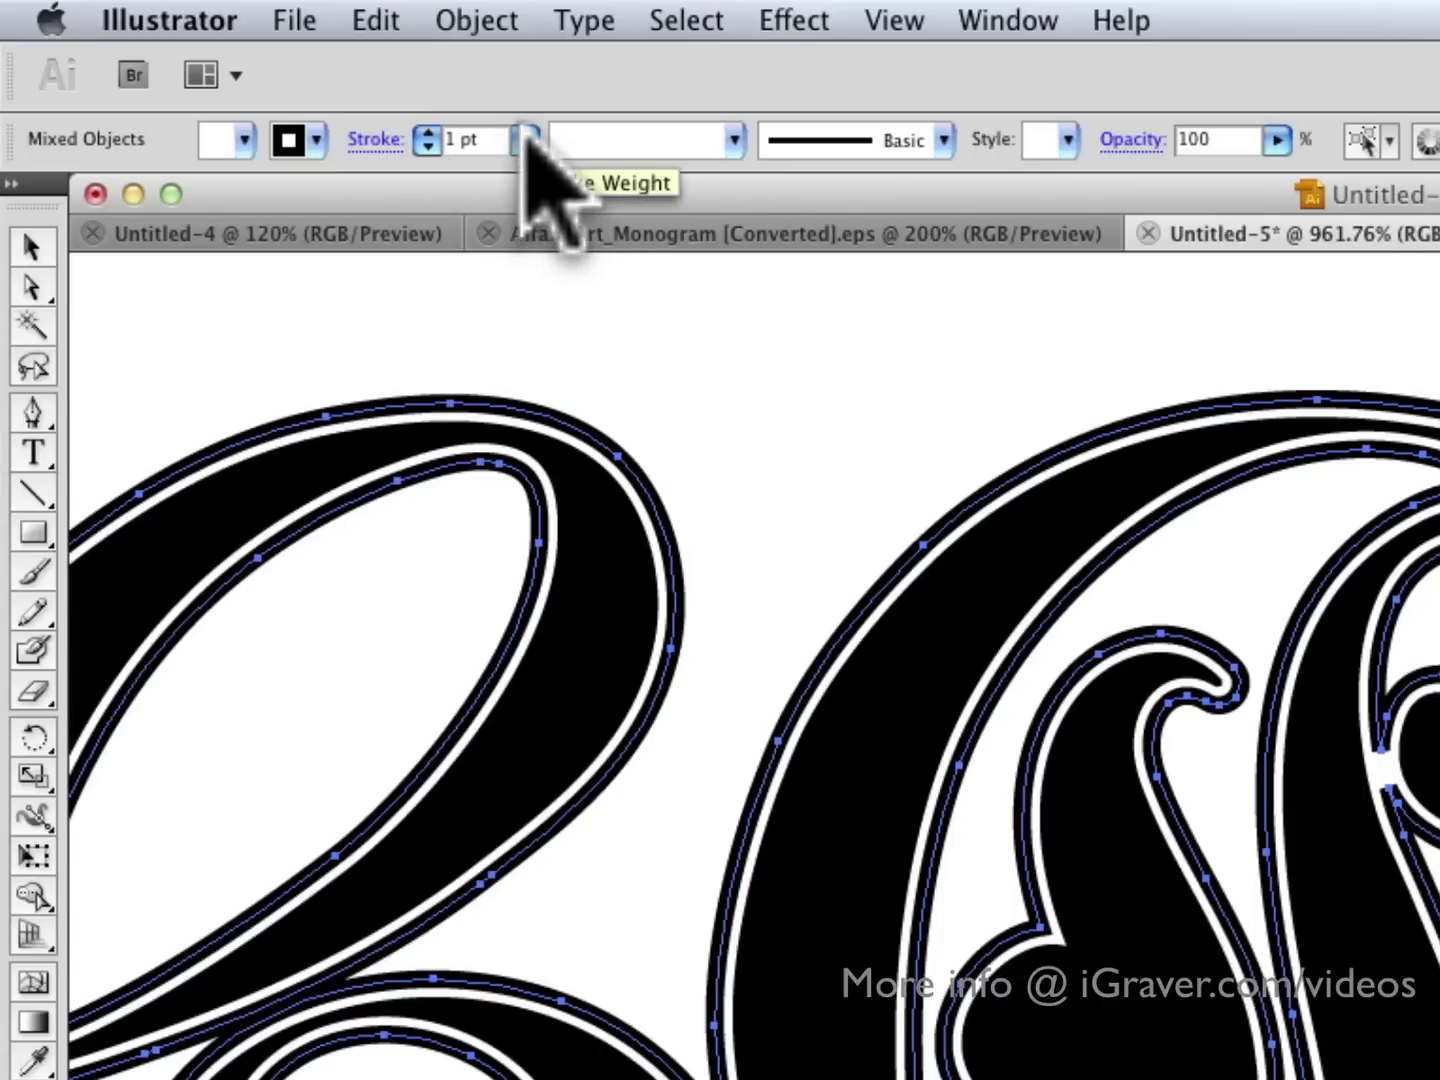
left_click(526, 139)
mouse_move(523, 28)
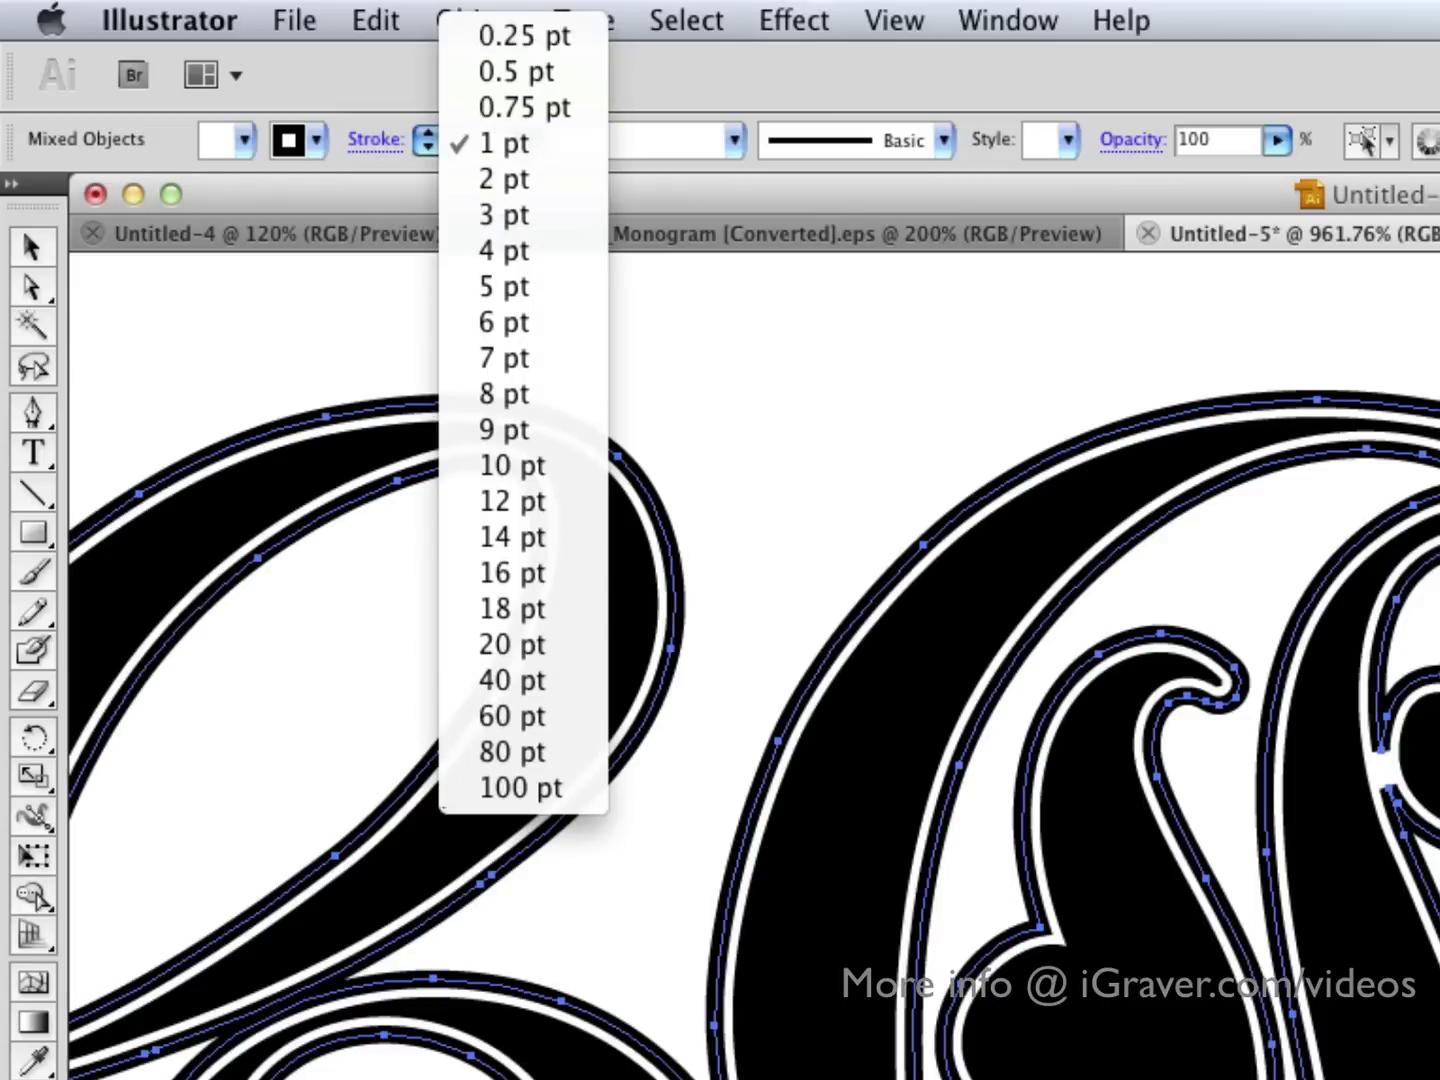
left_click(525, 39)
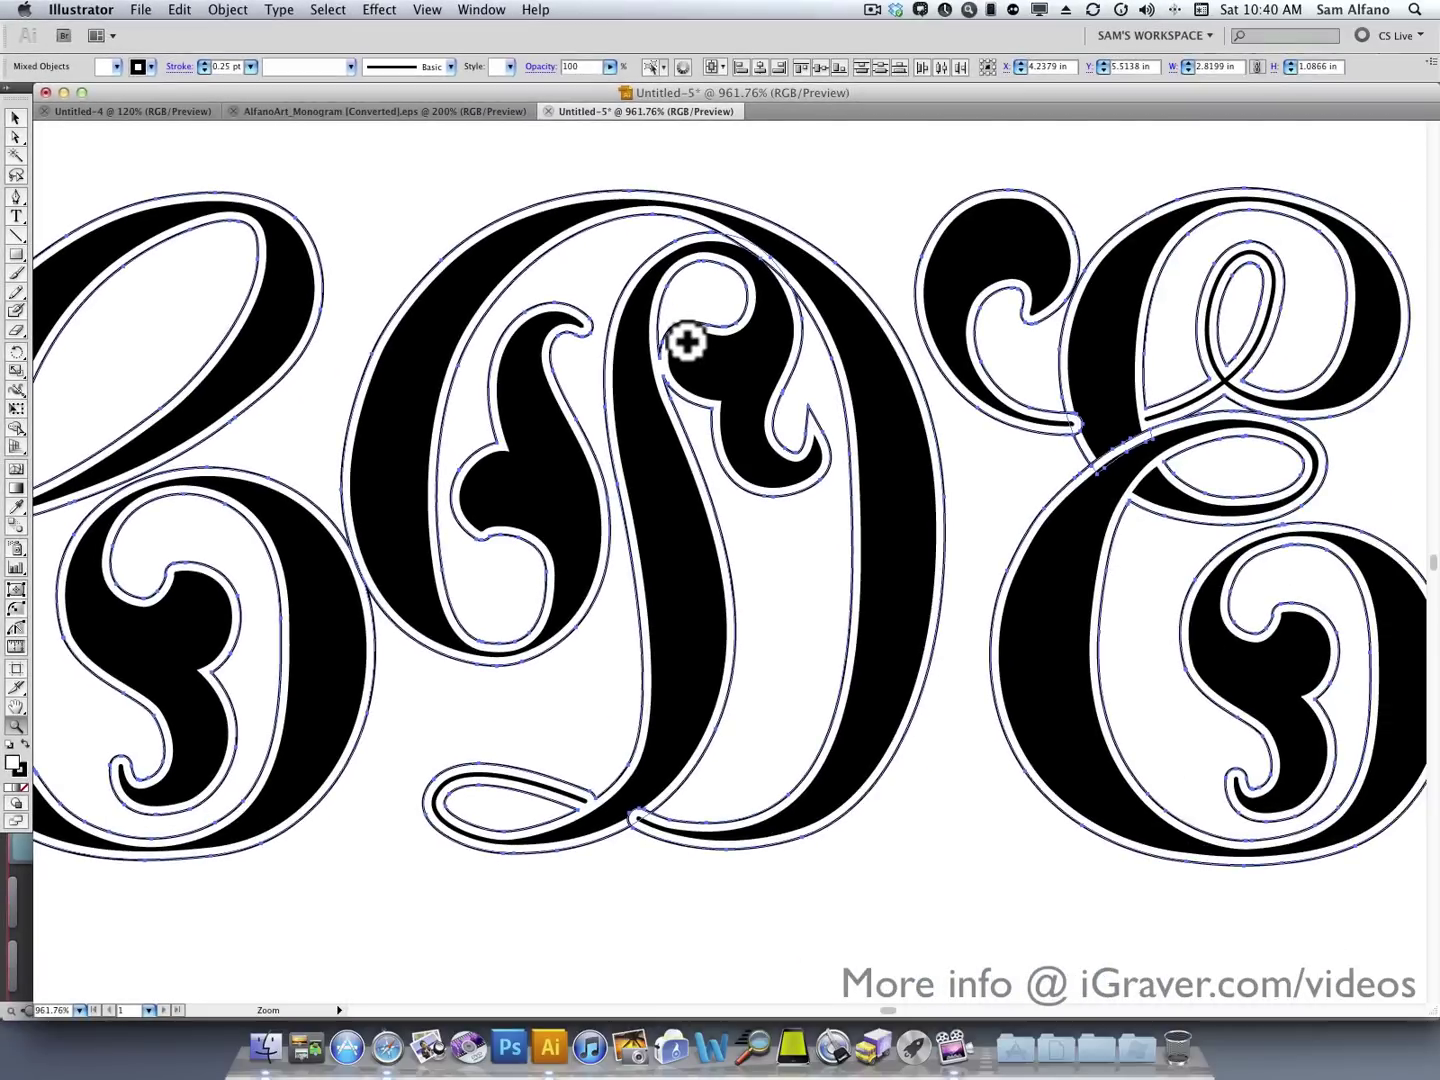
left_click(692, 337, "alt")
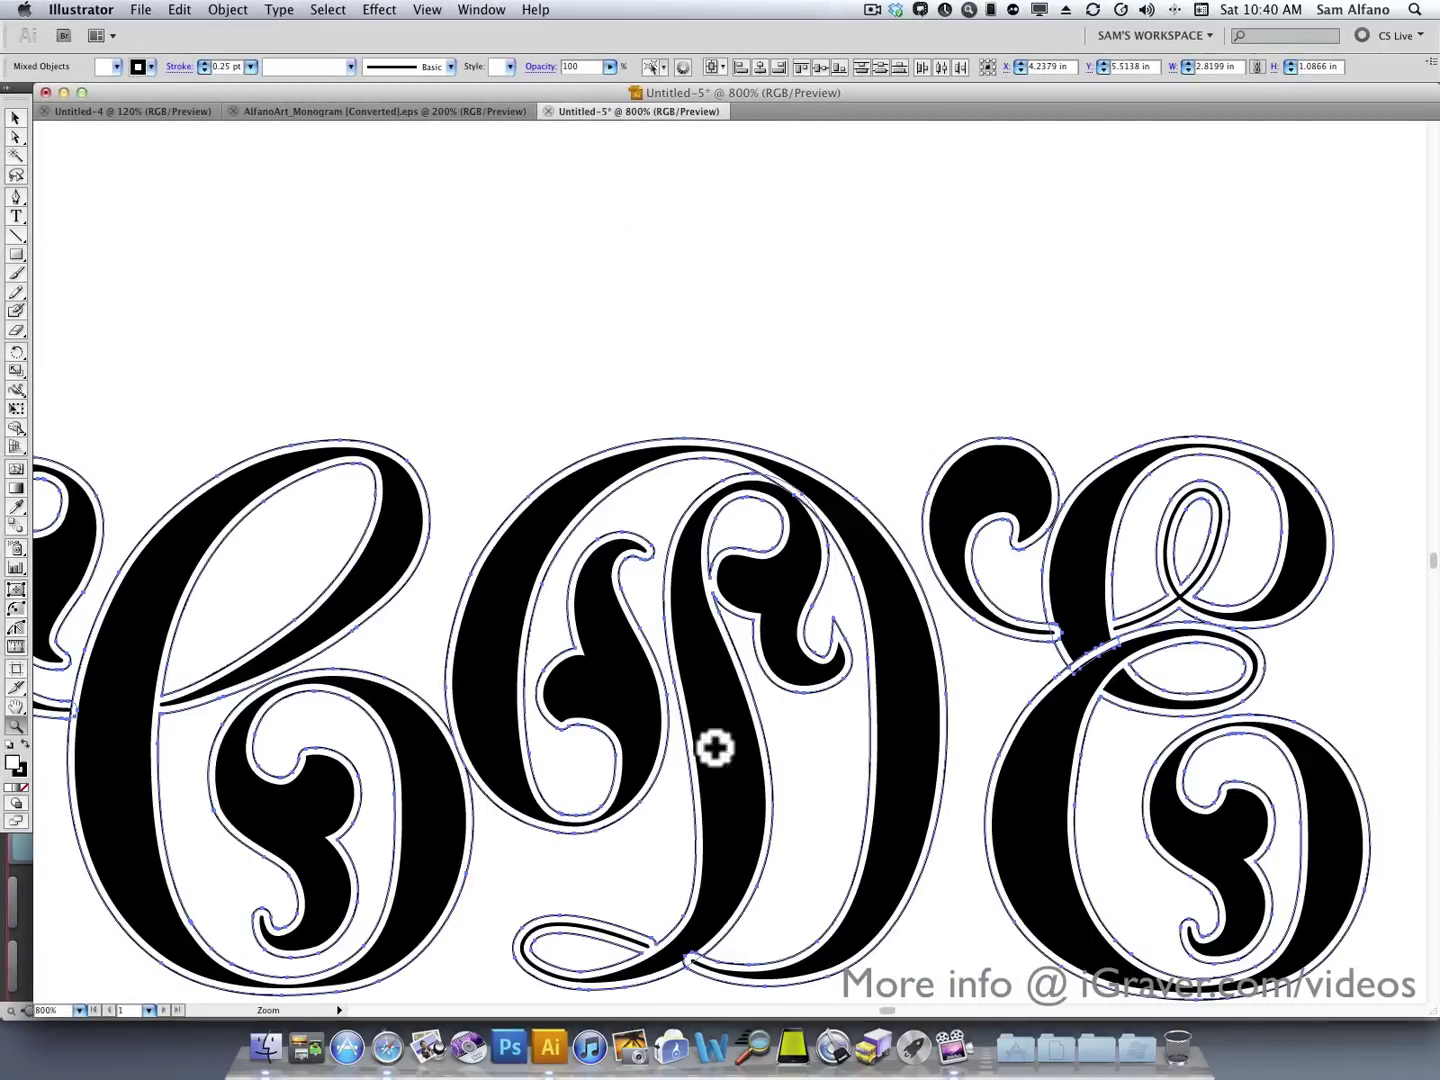
left_click_drag(714, 749, 734, 588)
left_click(735, 589, "alt")
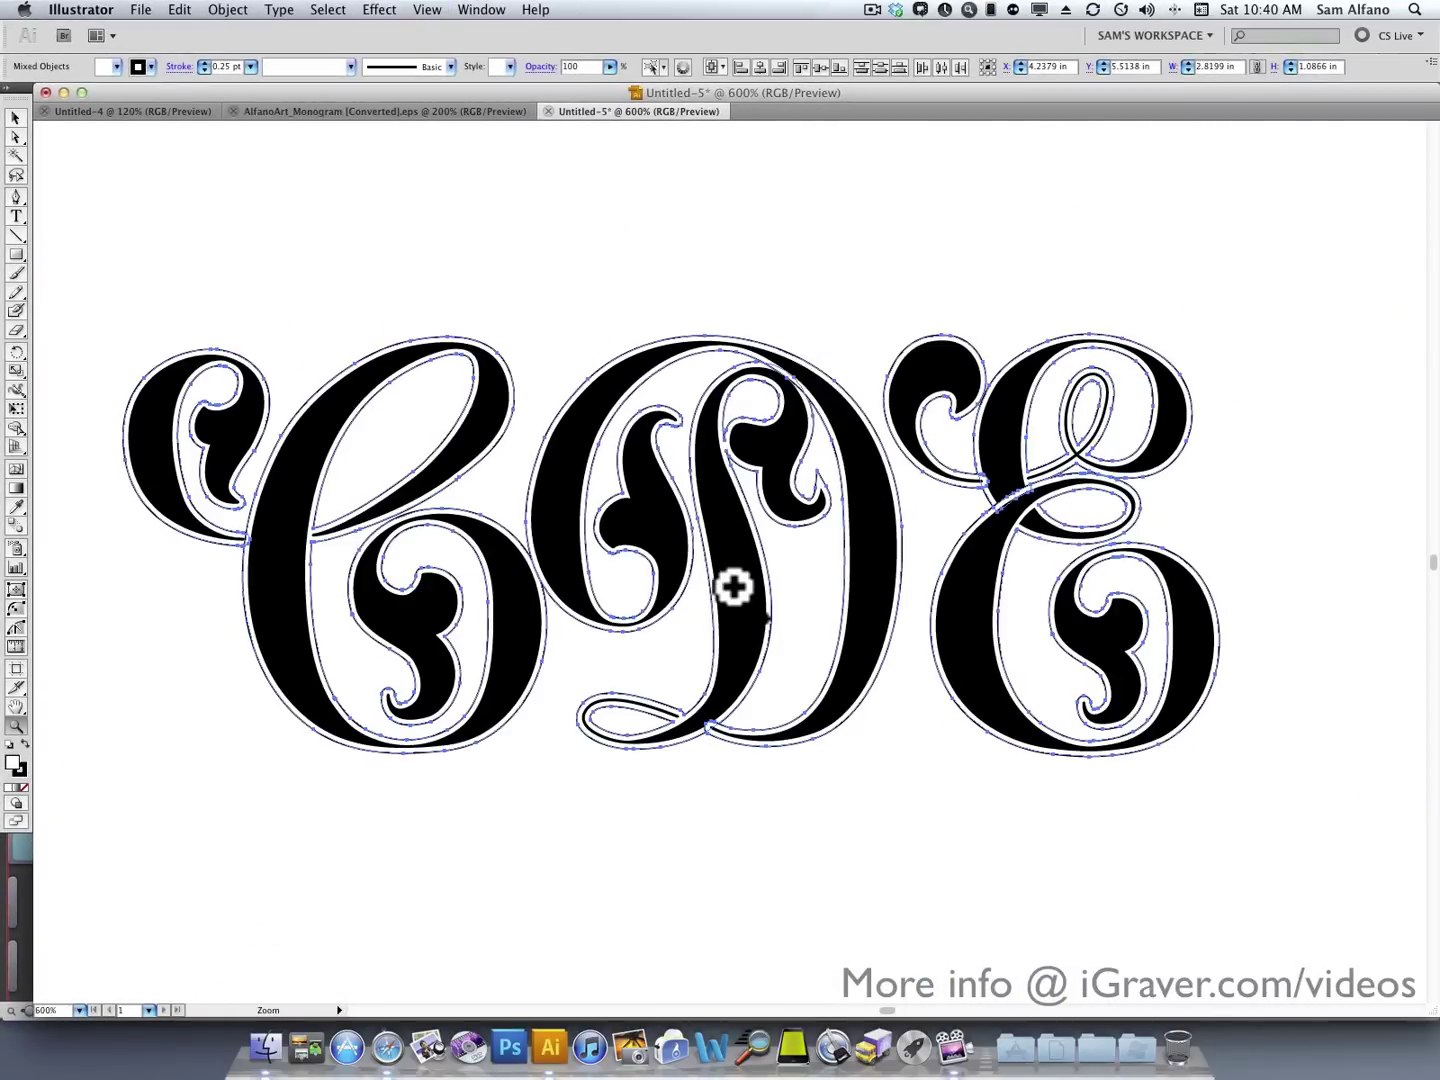
left_click(735, 628, "alt")
key("v")
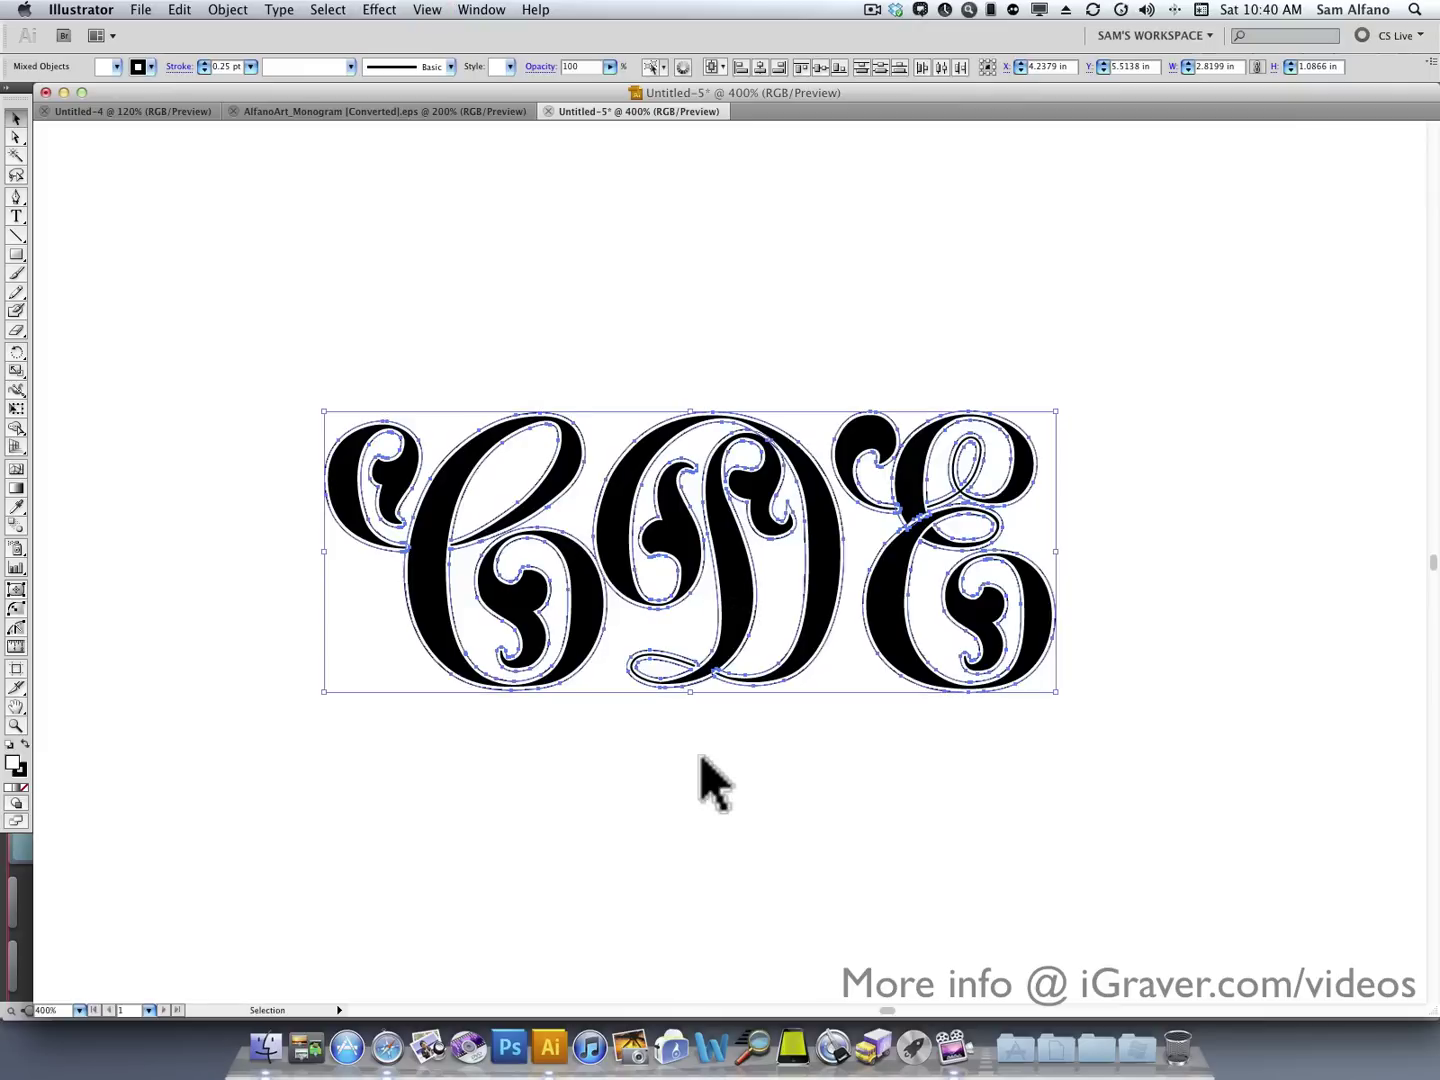
Select the D, E and C letter groups together, then zoom out to 400%
left_click(721, 836)
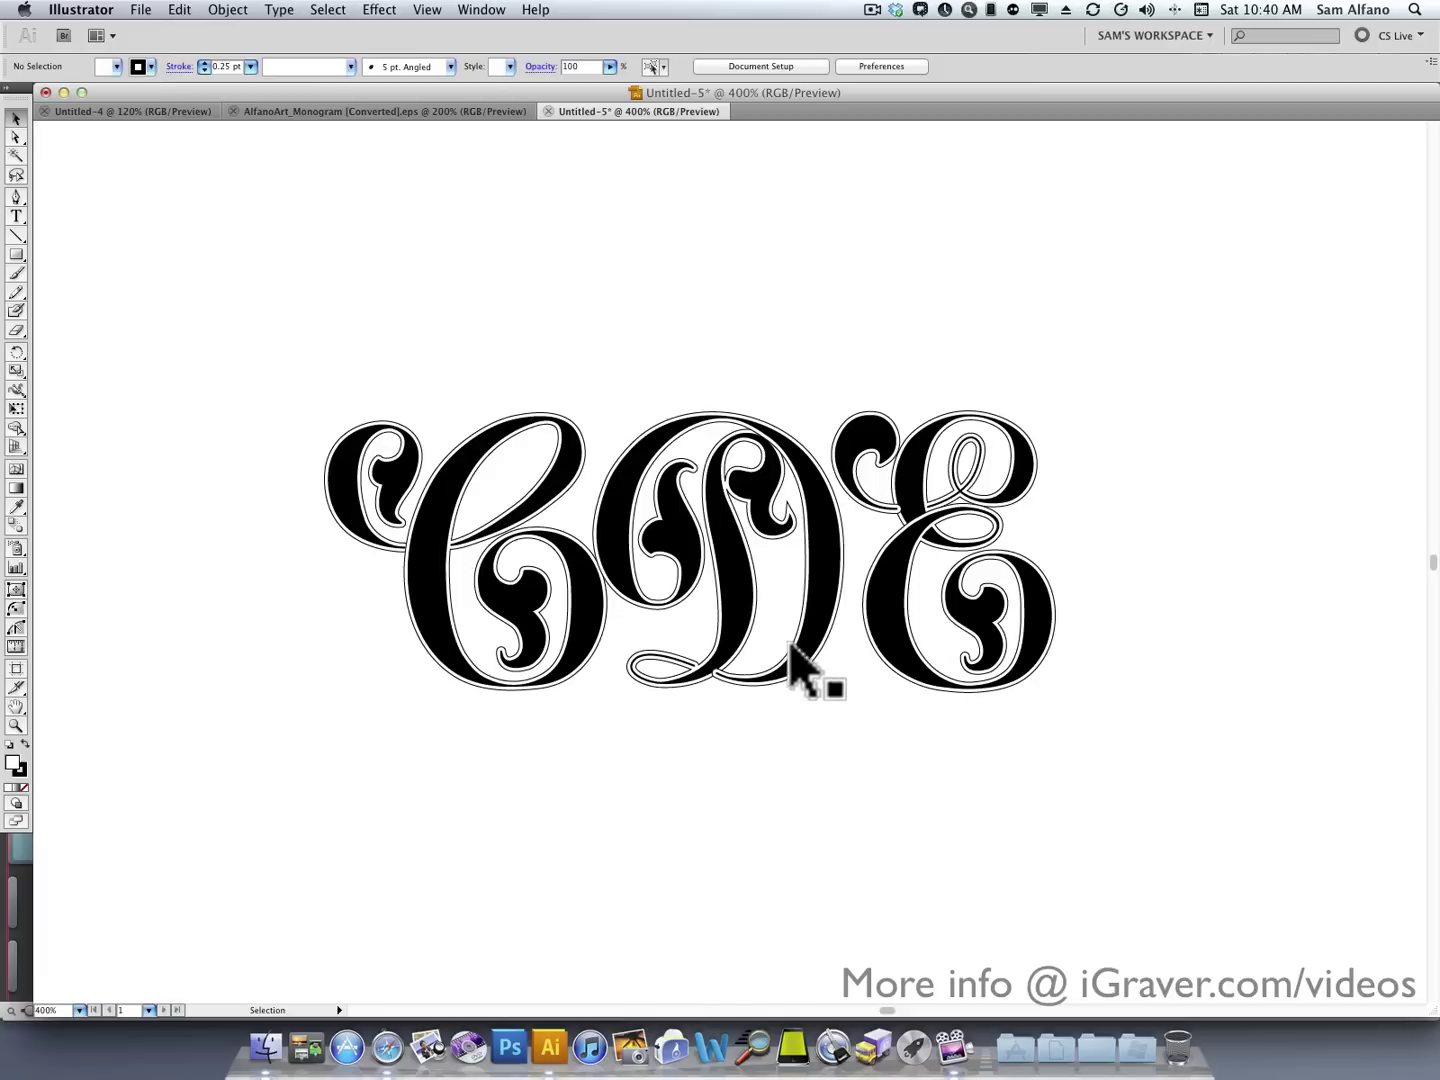
key("z")
left_click_drag(605, 352, 929, 700)
key("a")
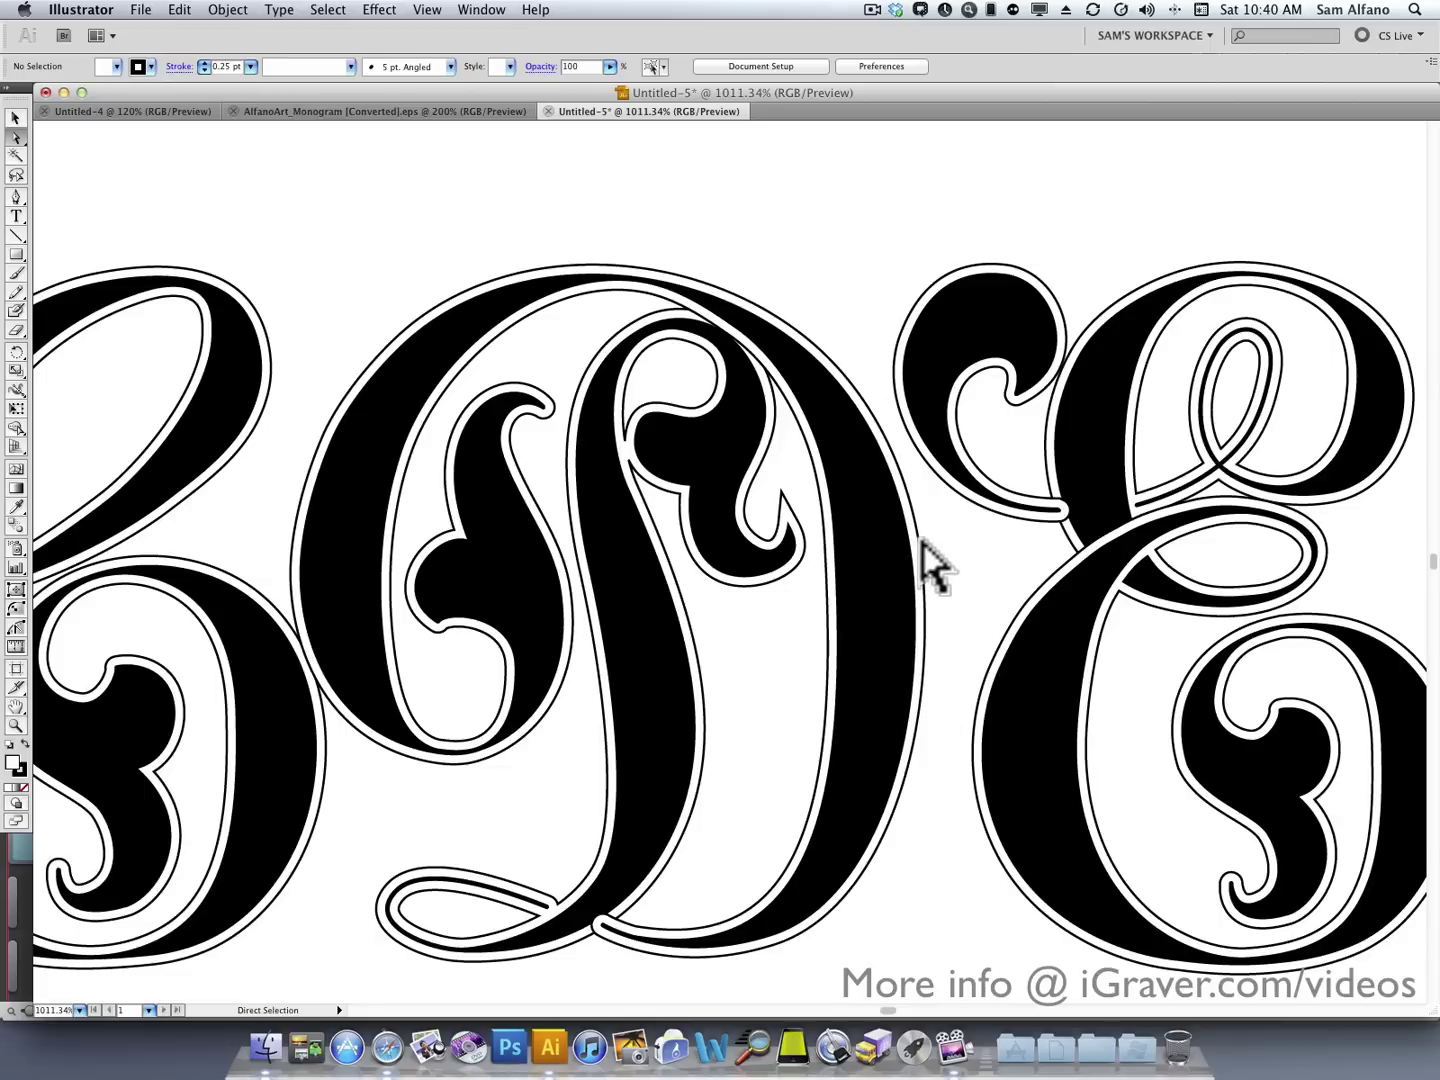
key("v")
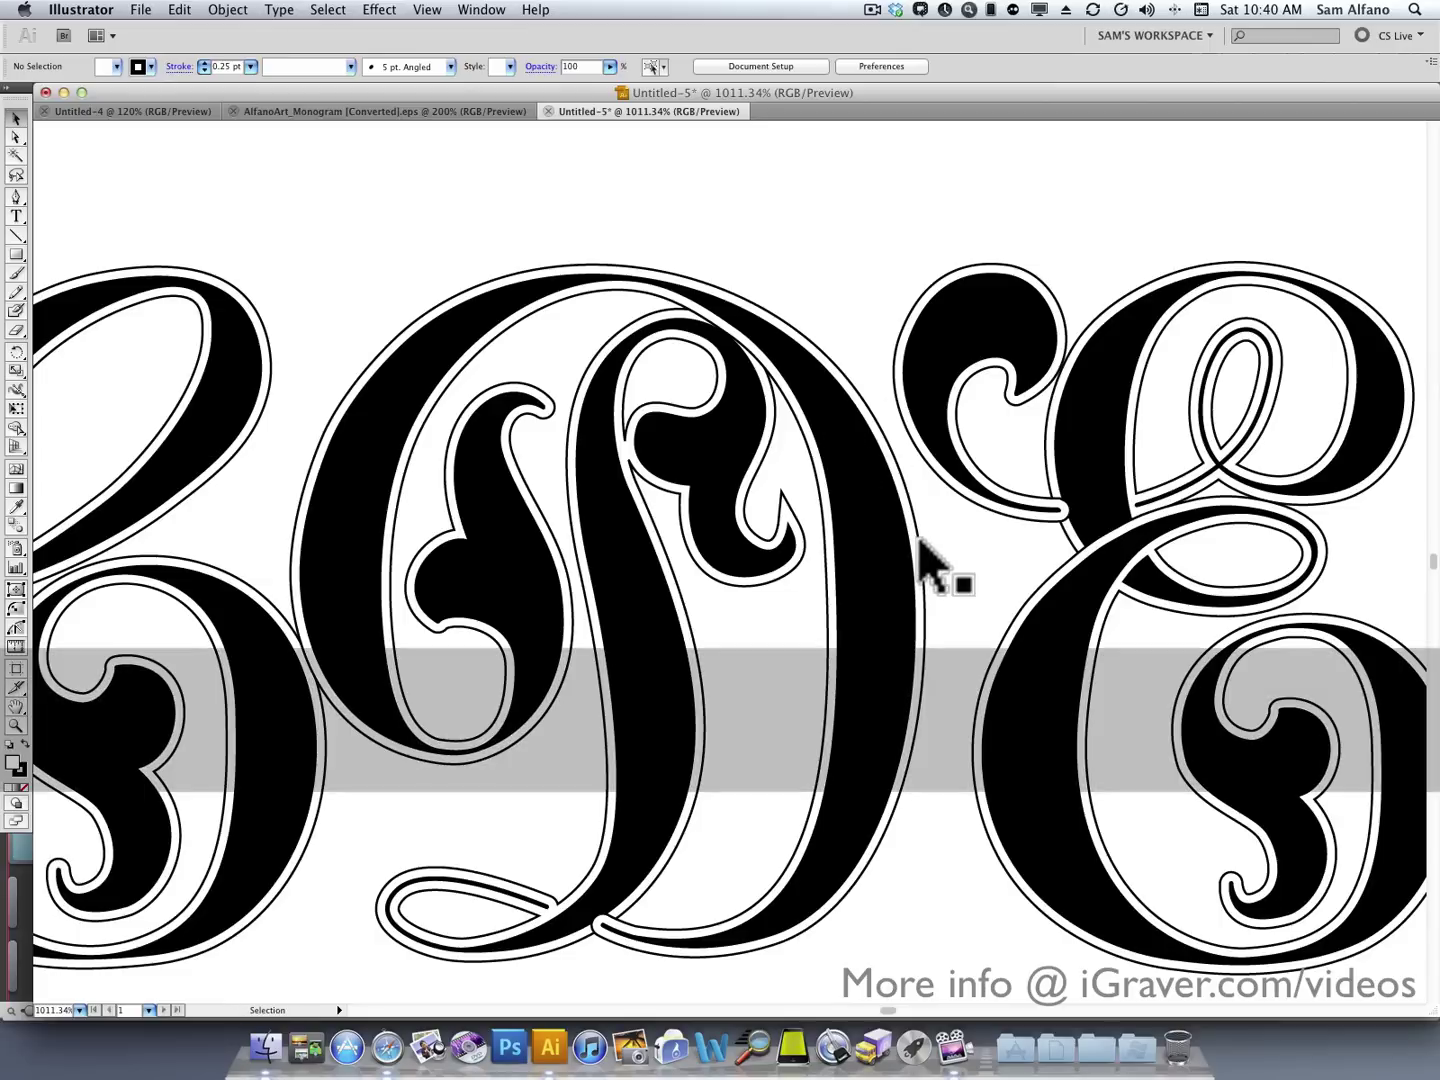
left_click(920, 542)
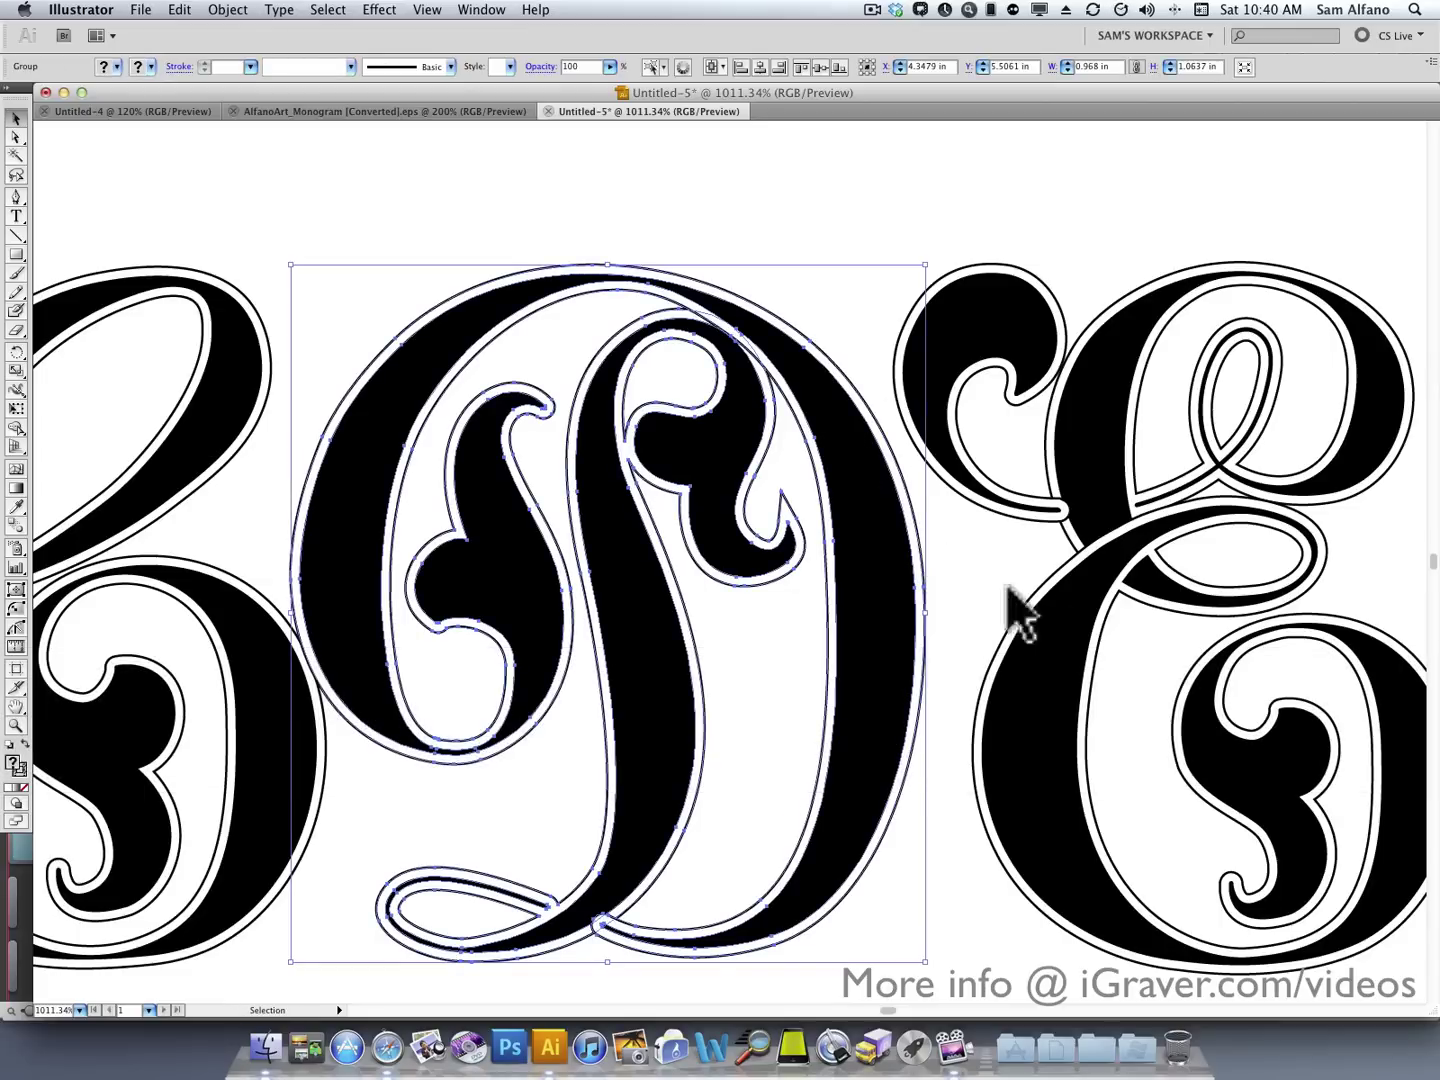
left_click(1101, 644, "shift")
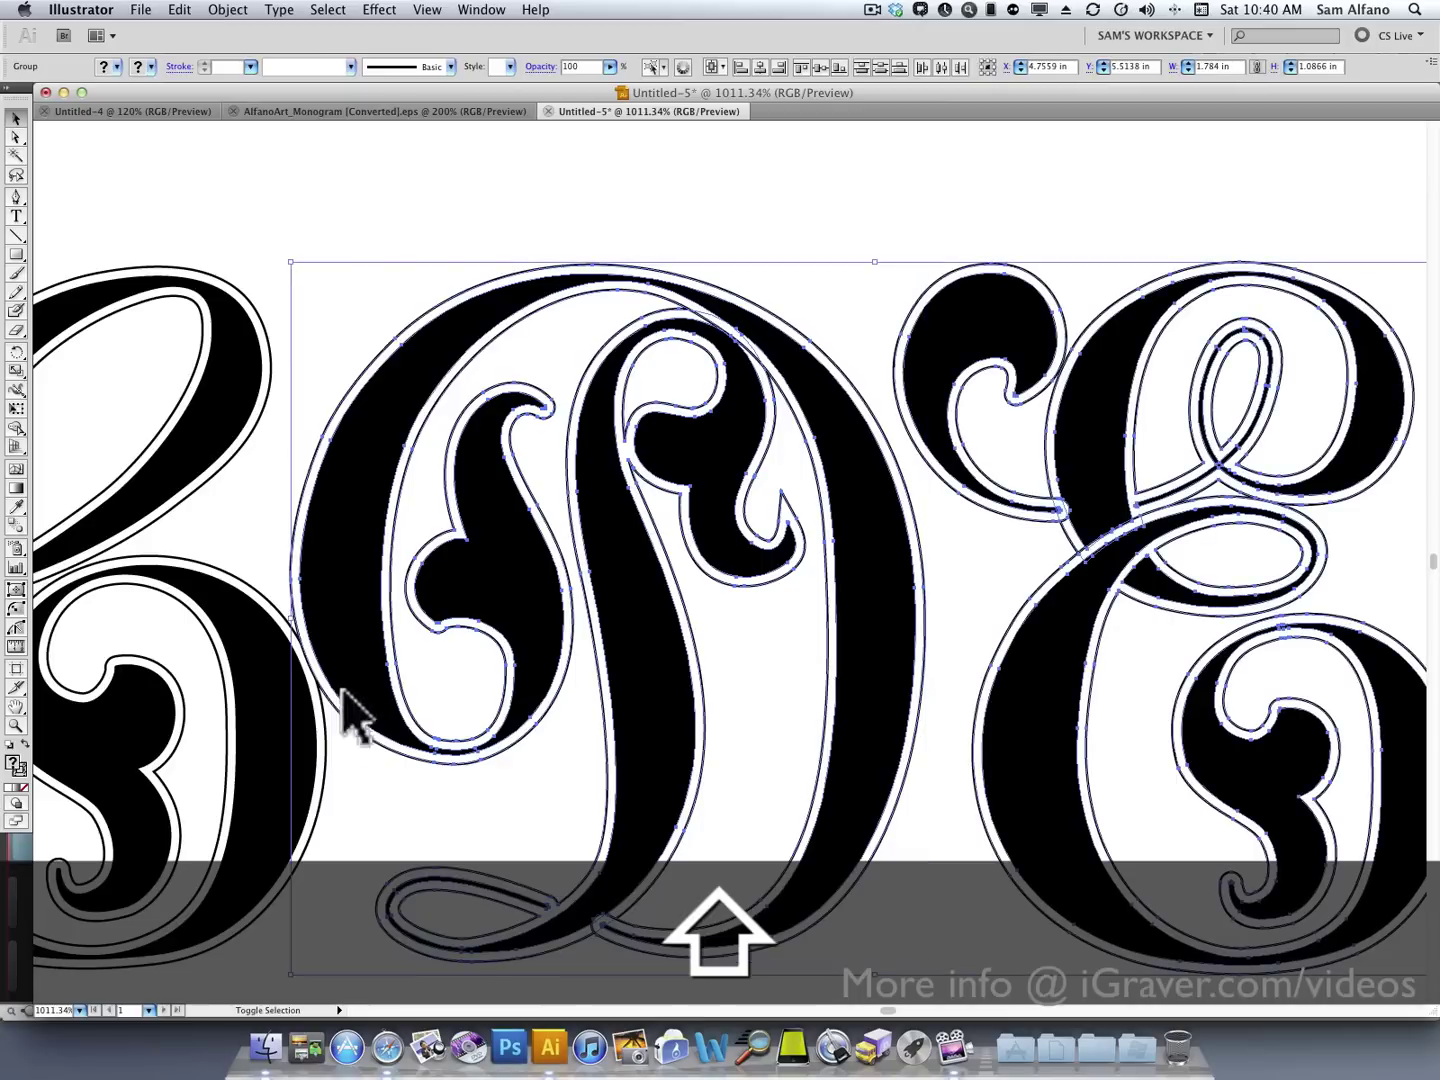
left_click(324, 779, "shift")
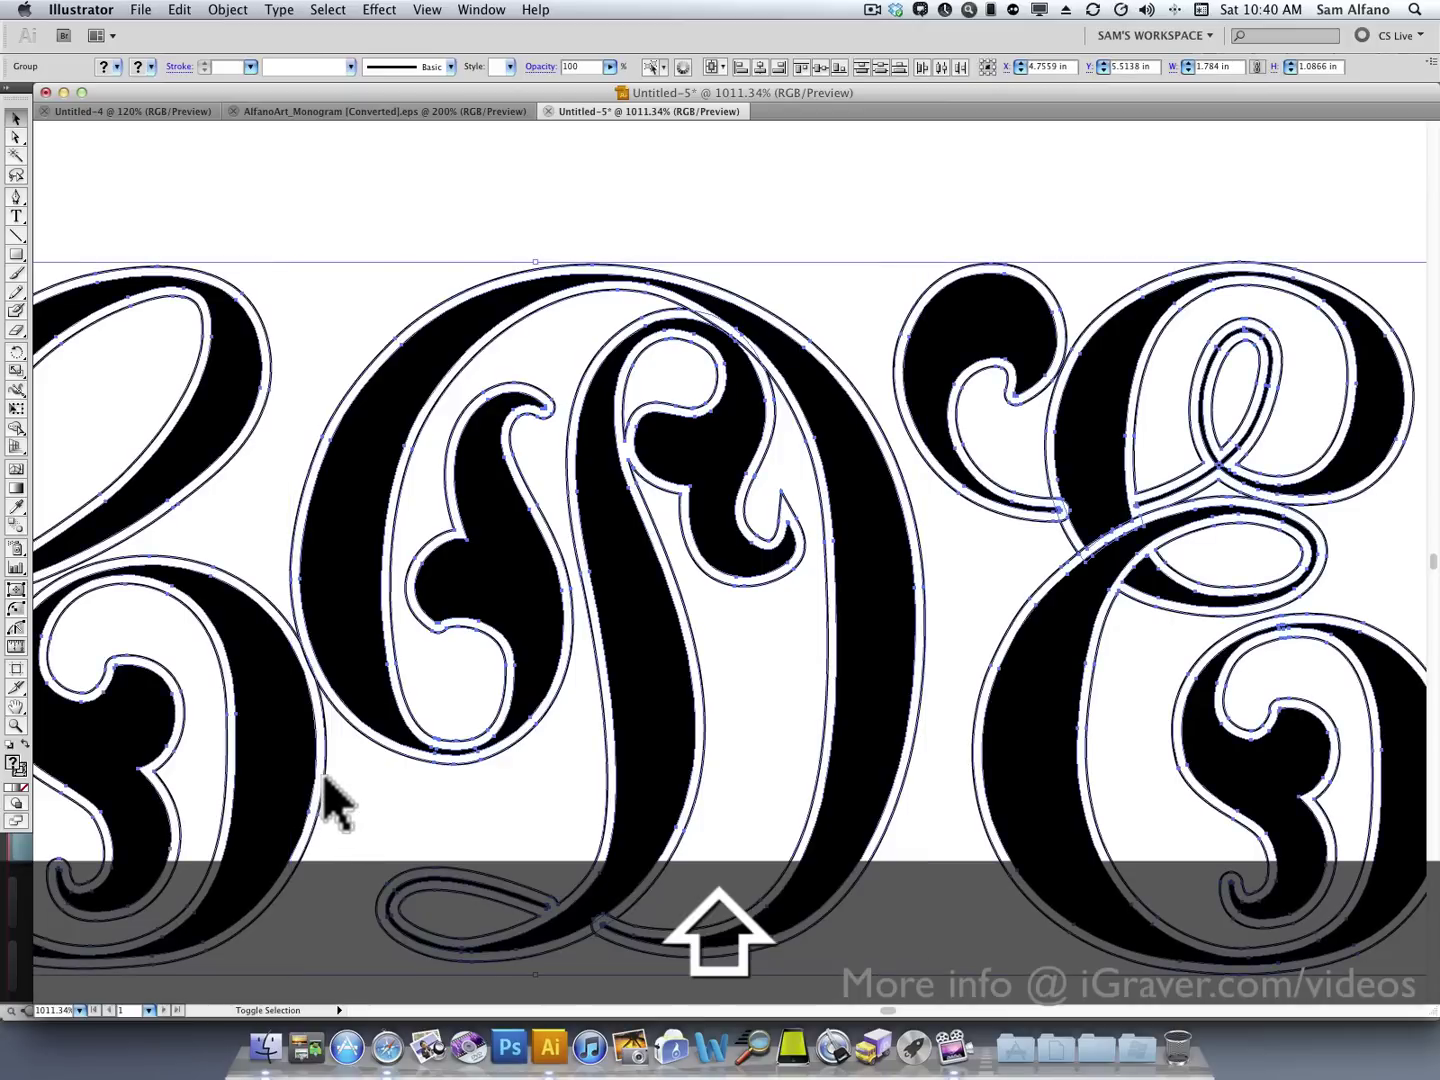
key("super+minus")
key("super+minus")
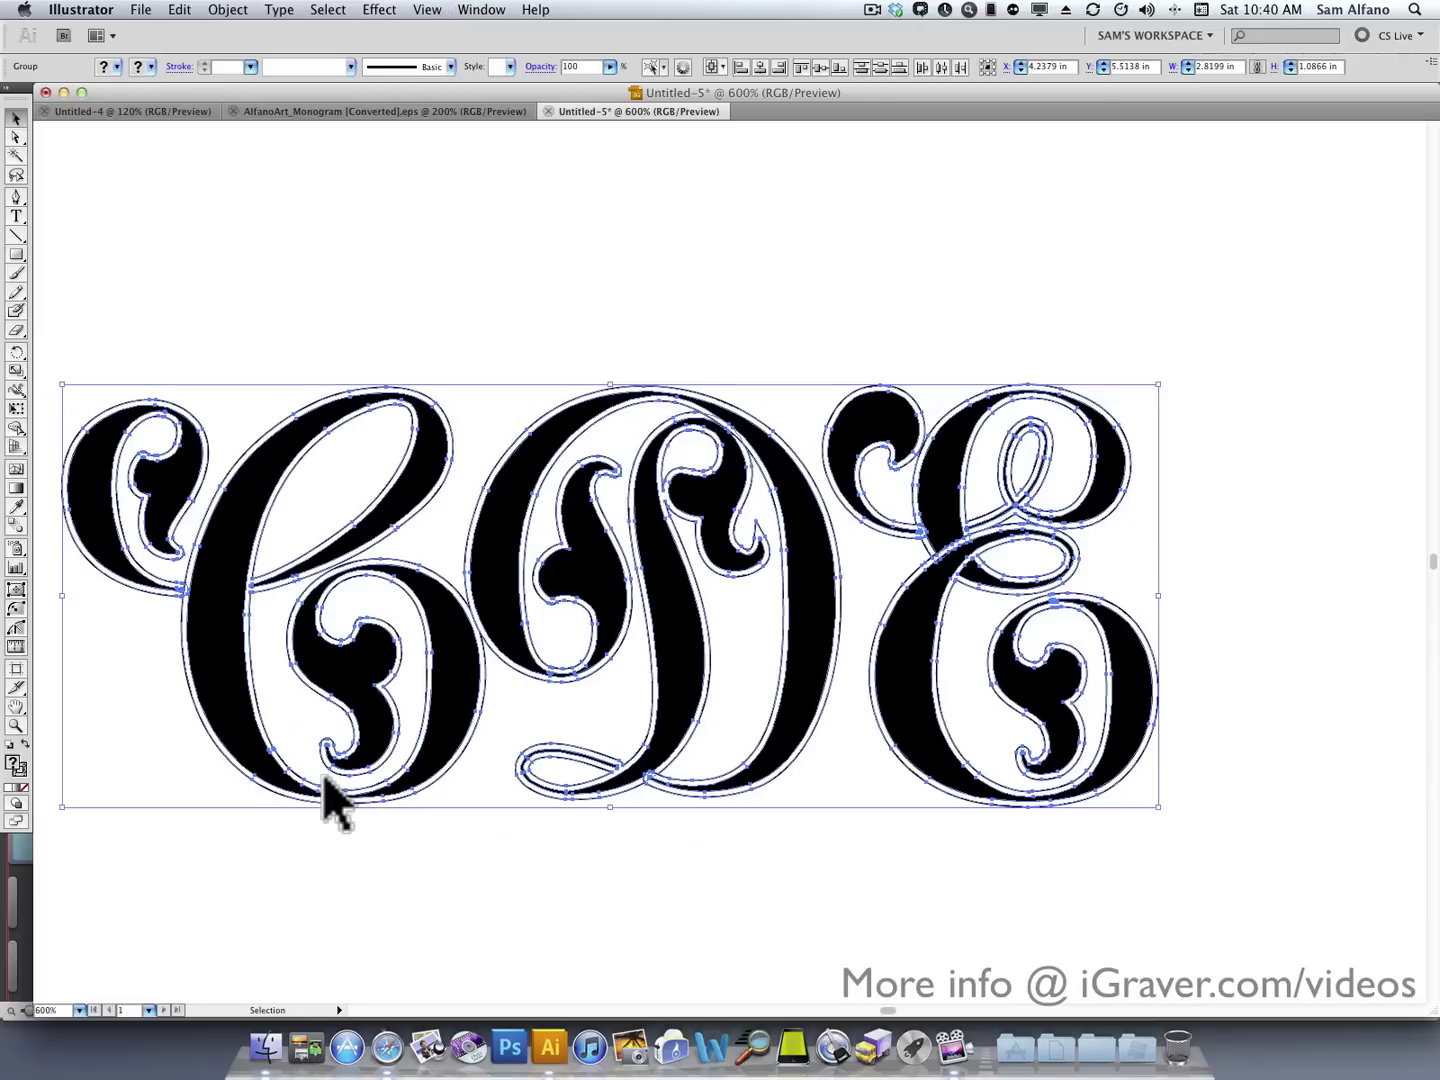
key("super+minus")
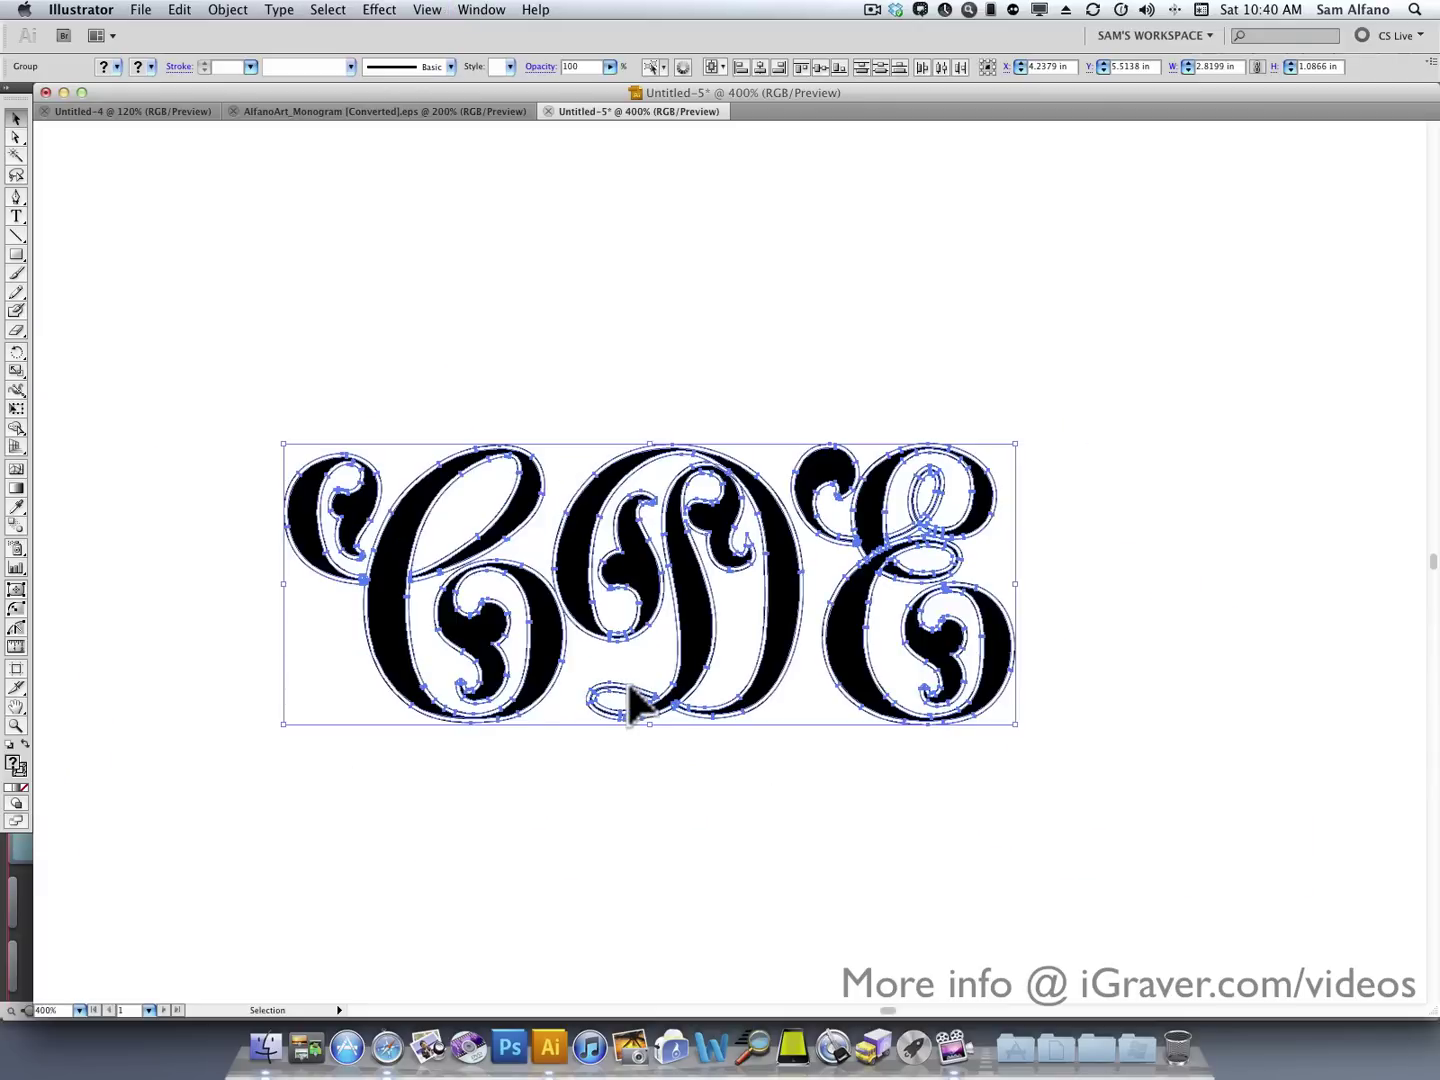
Copy and paste the monogram, fill the copy black, and drag it below the original
key("super")
key("super+c")
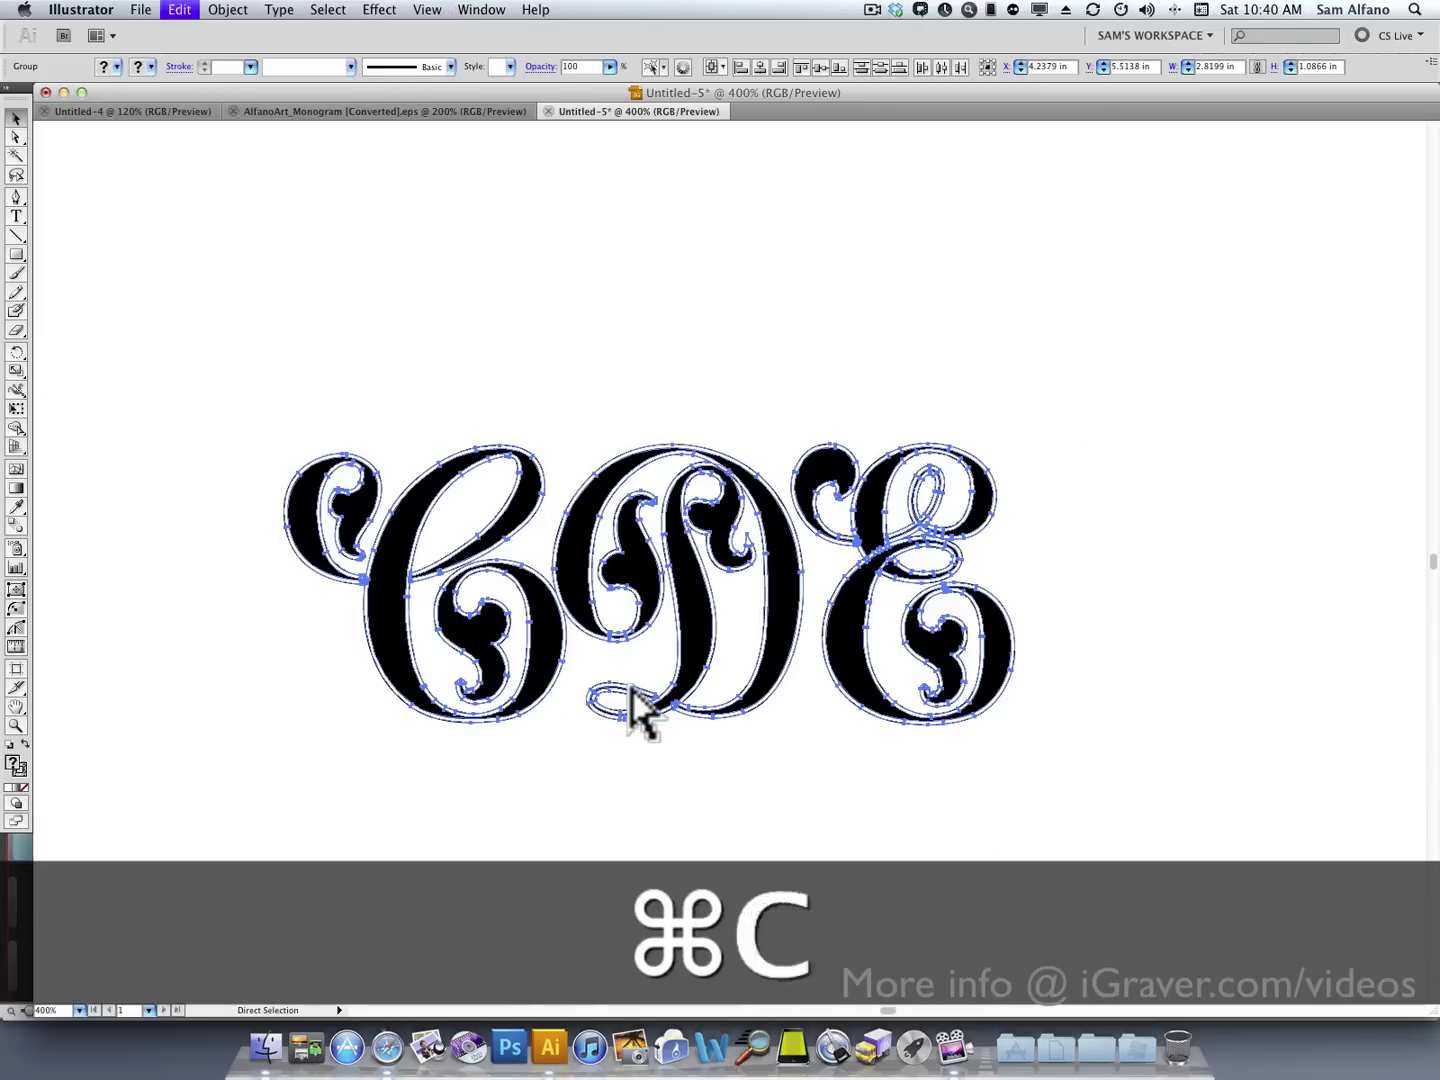
left_click(179, 9)
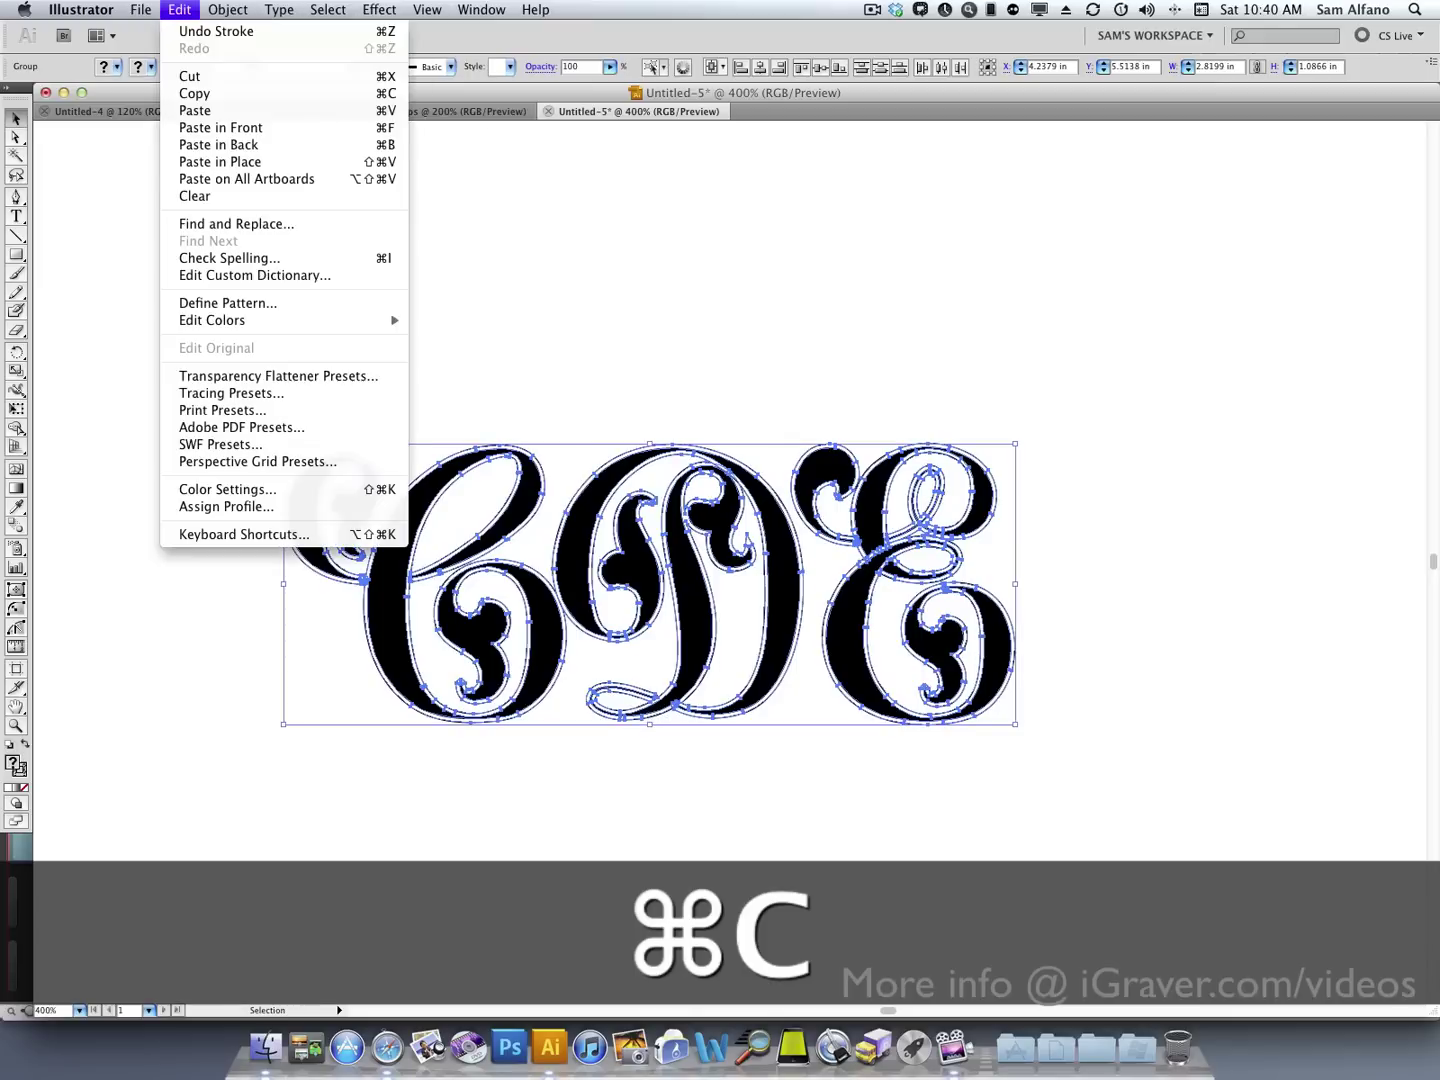
left_click(477, 279)
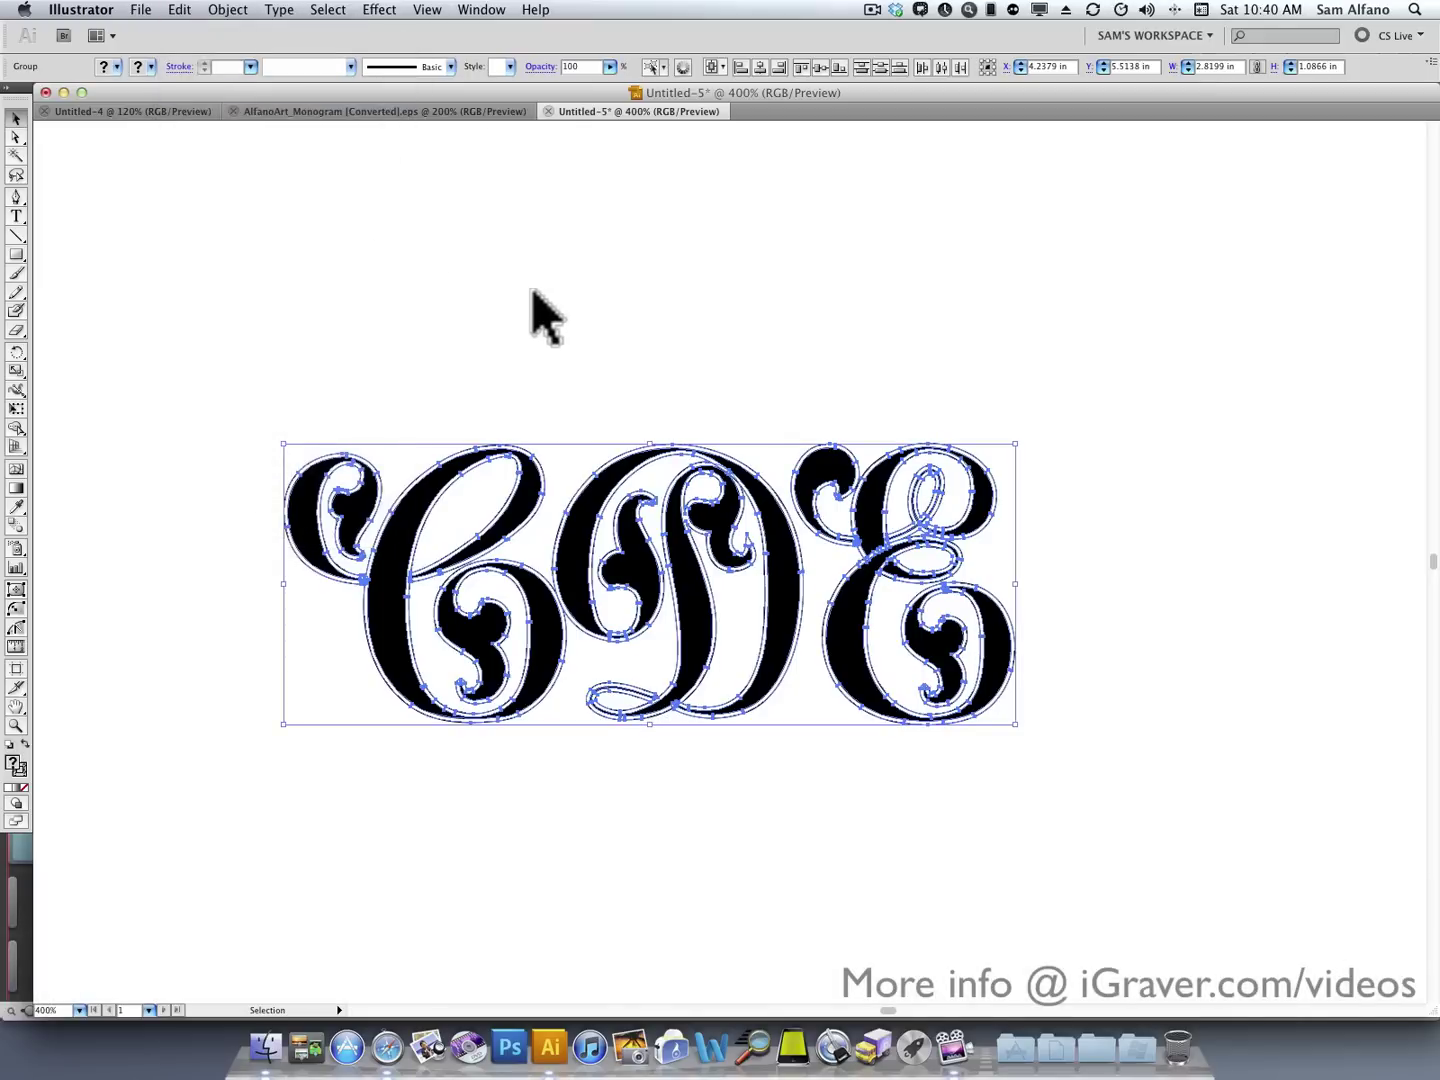
key("super+v")
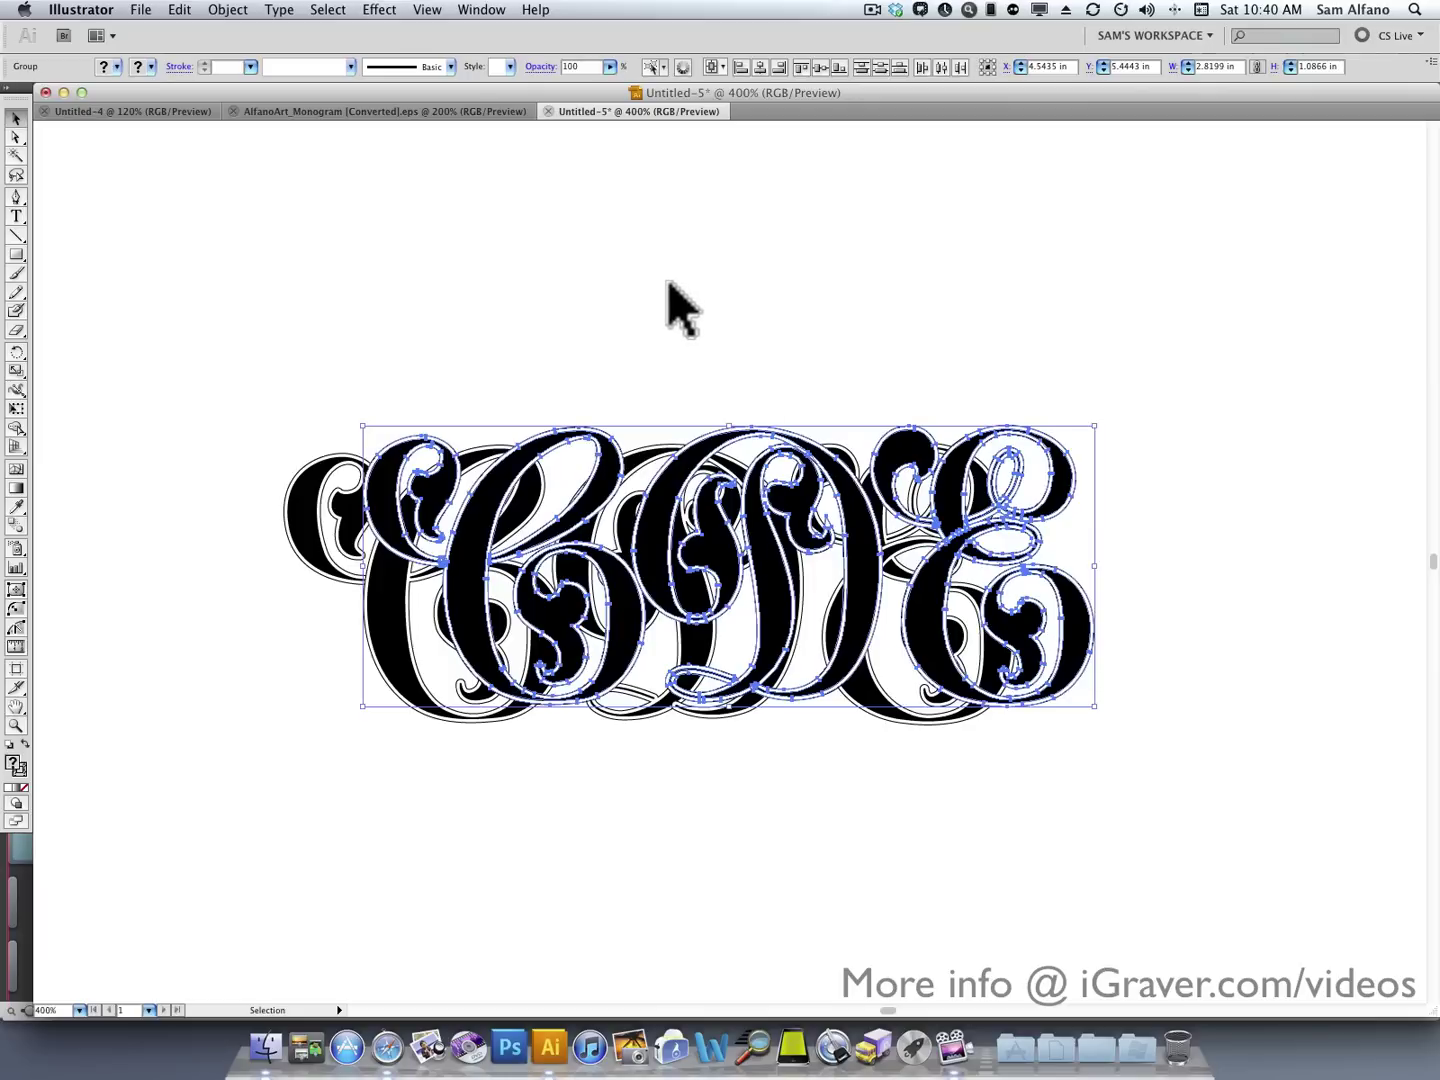
left_click(105, 64)
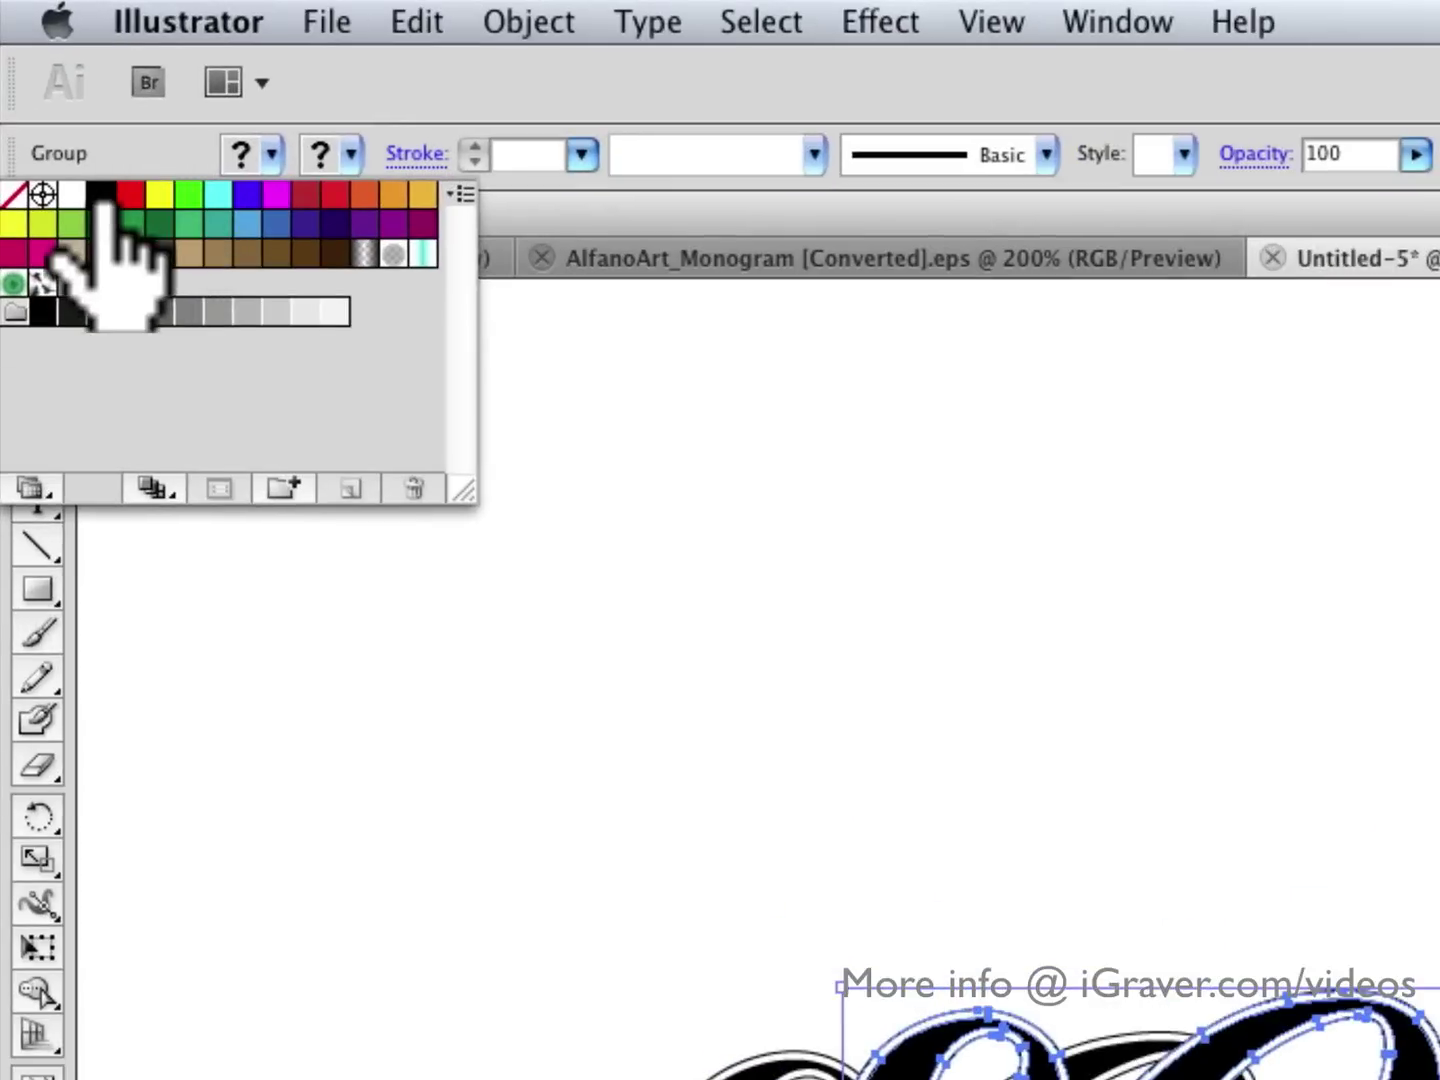
left_click(101, 193)
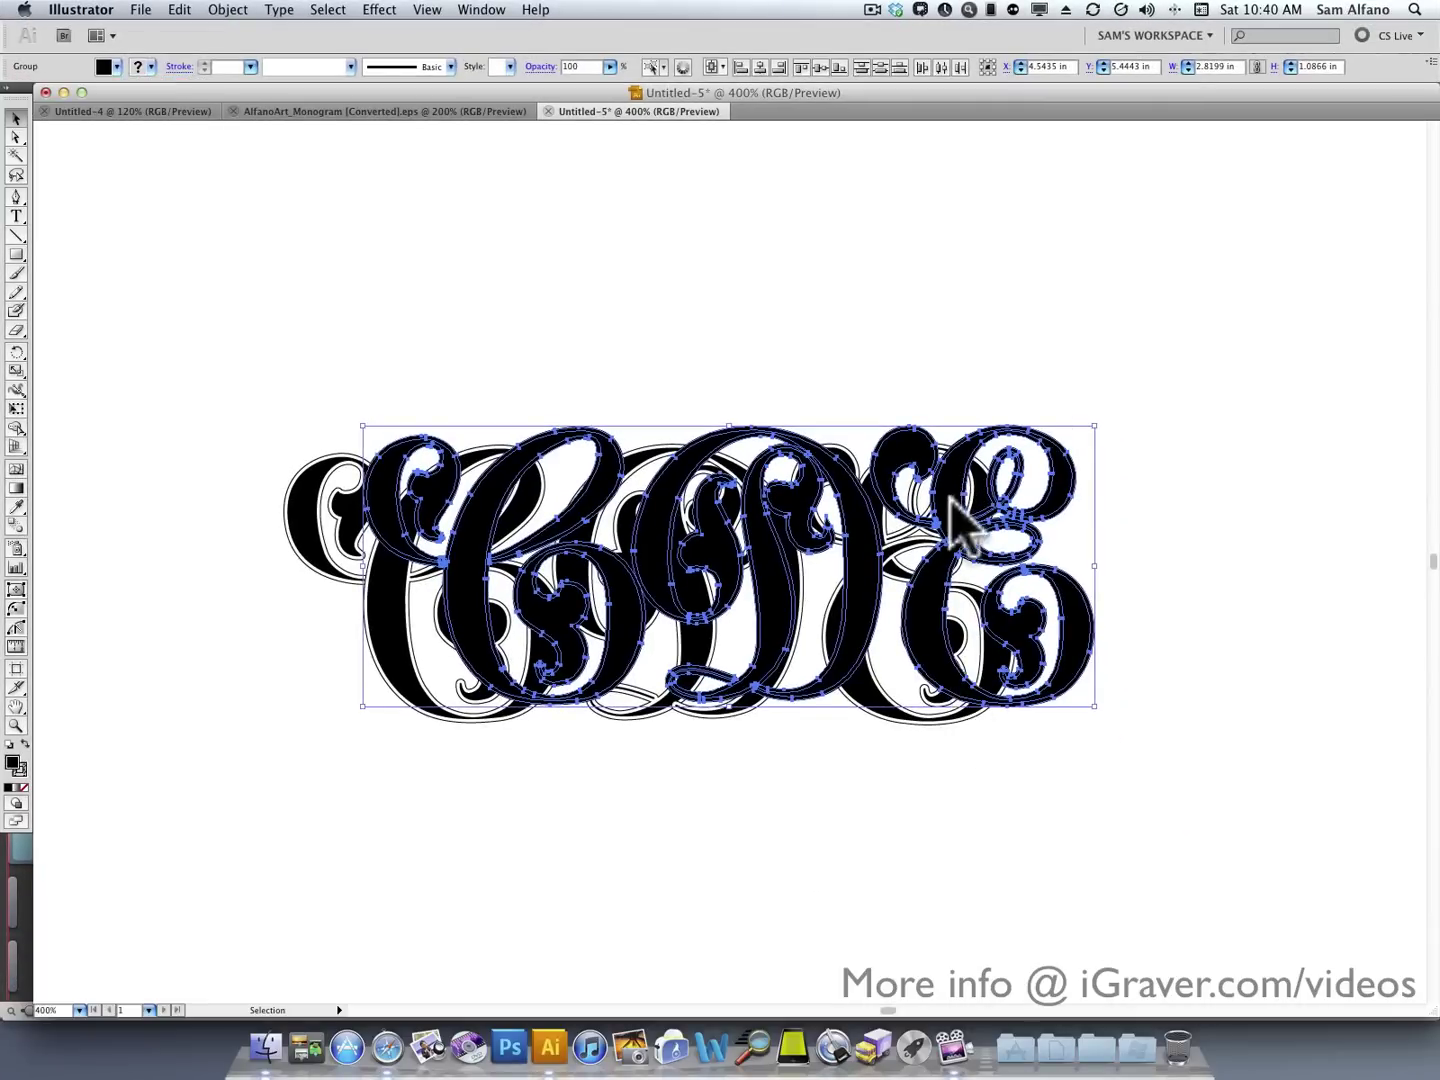
left_click_drag(958, 499, 949, 744)
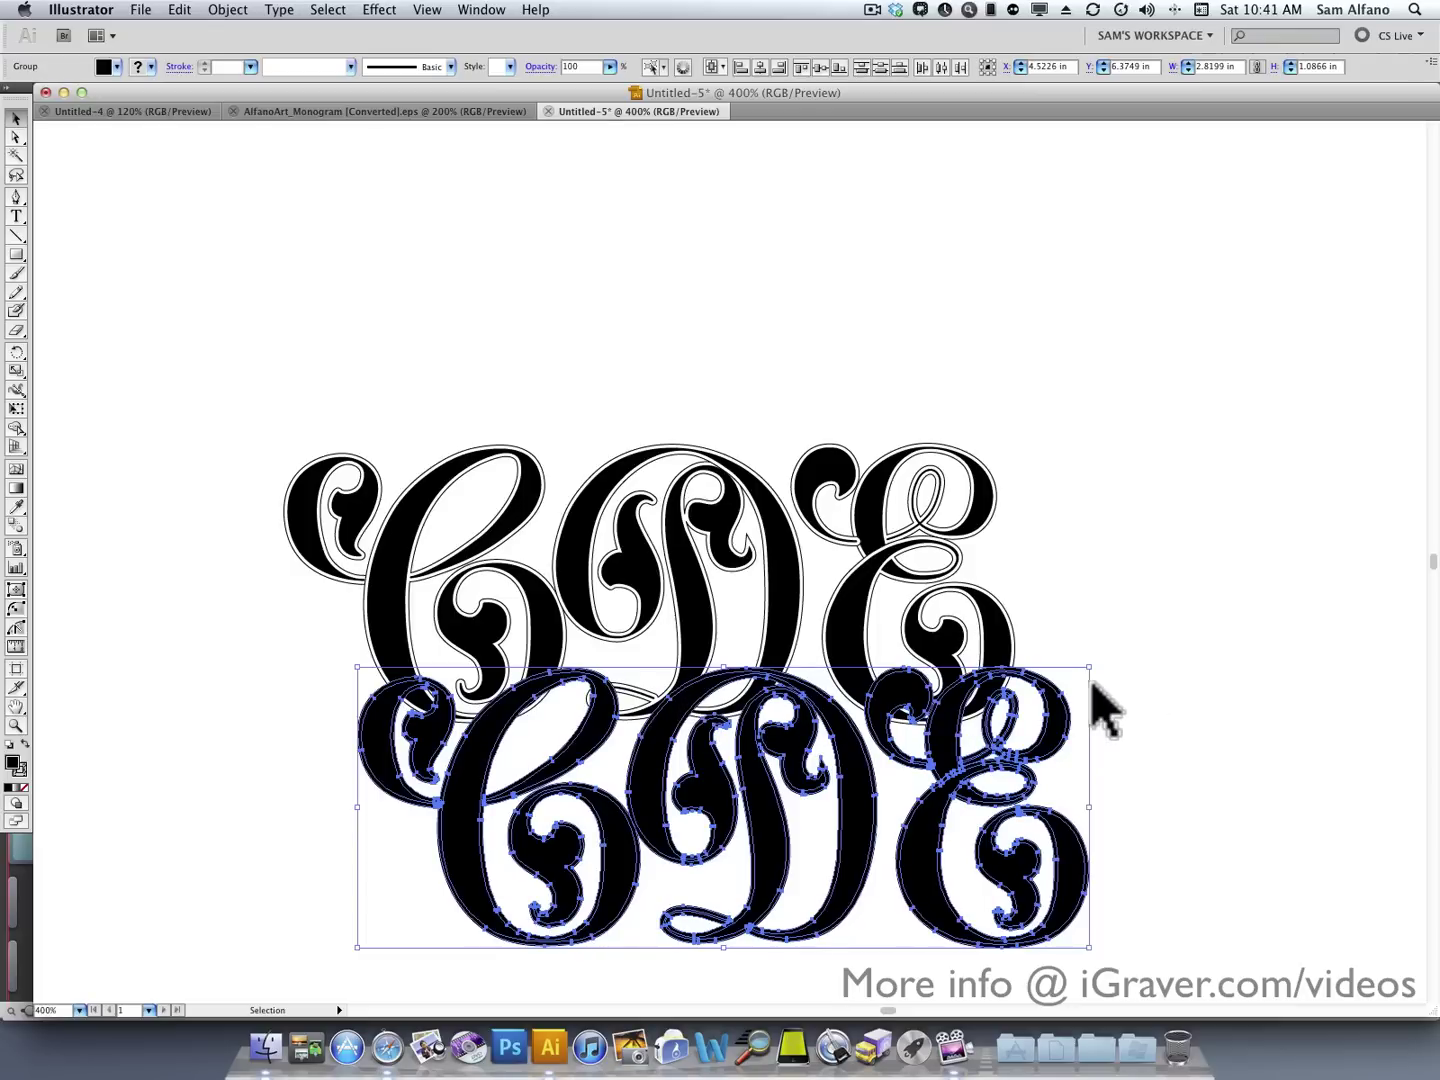
Send the black copy behind the original and drag it up to align at Y 5.5416 in
scroll(1104, 708, "down", 3)
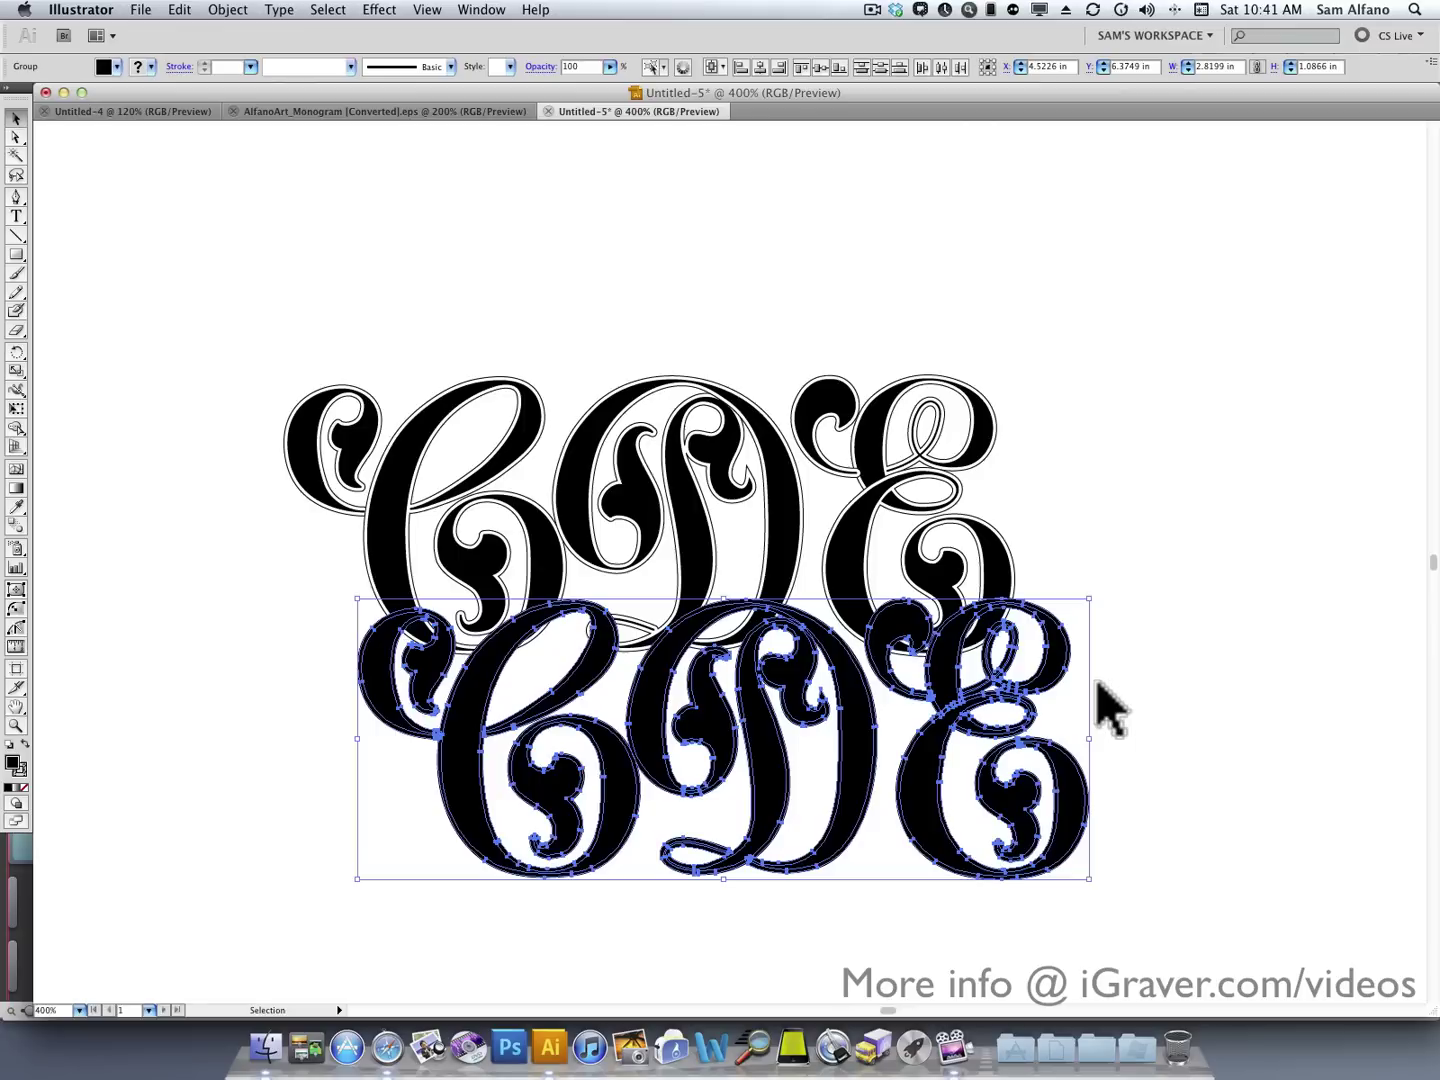
key("super")
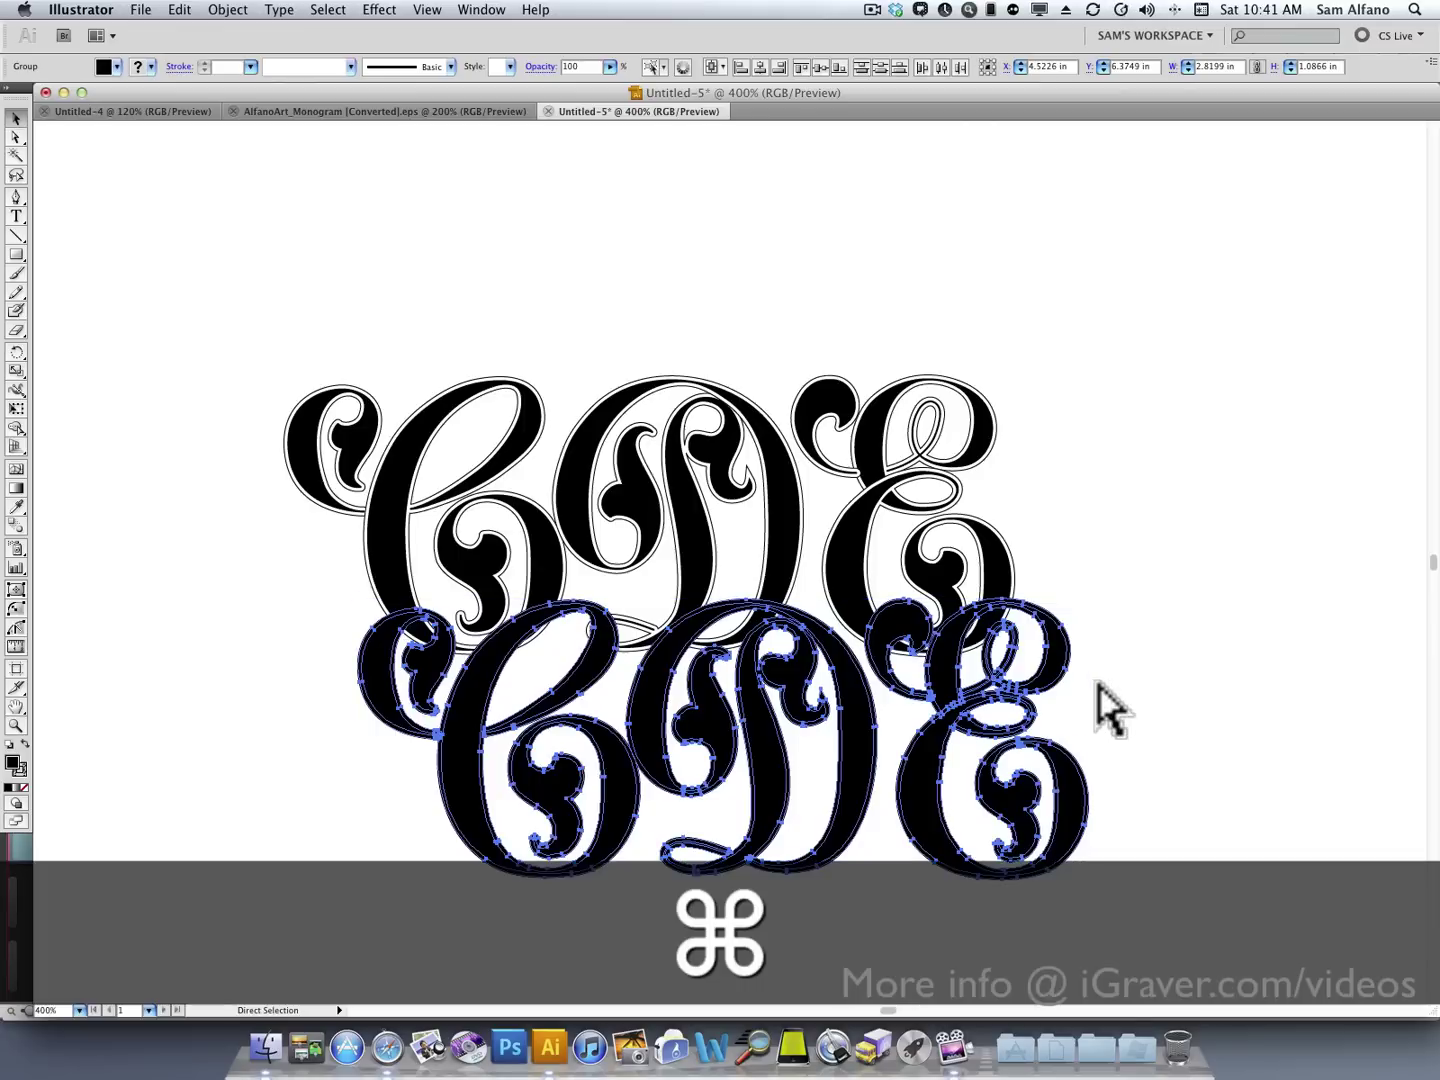
key("super+bracketright")
key("super+bracketright")
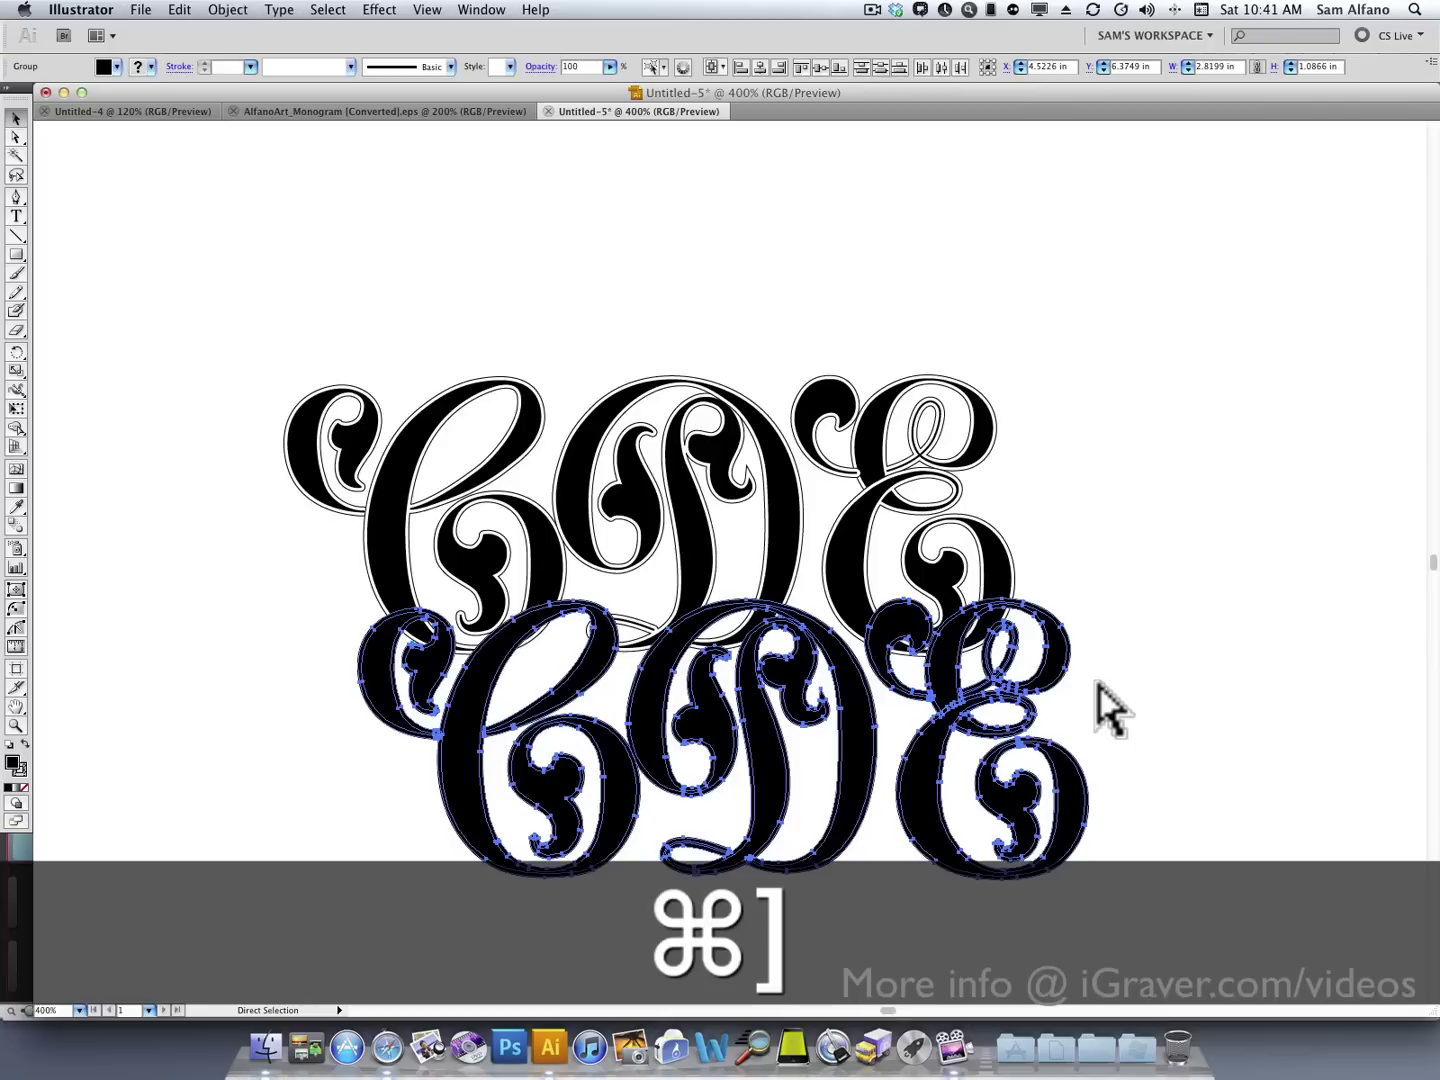
key("super+bracketleft")
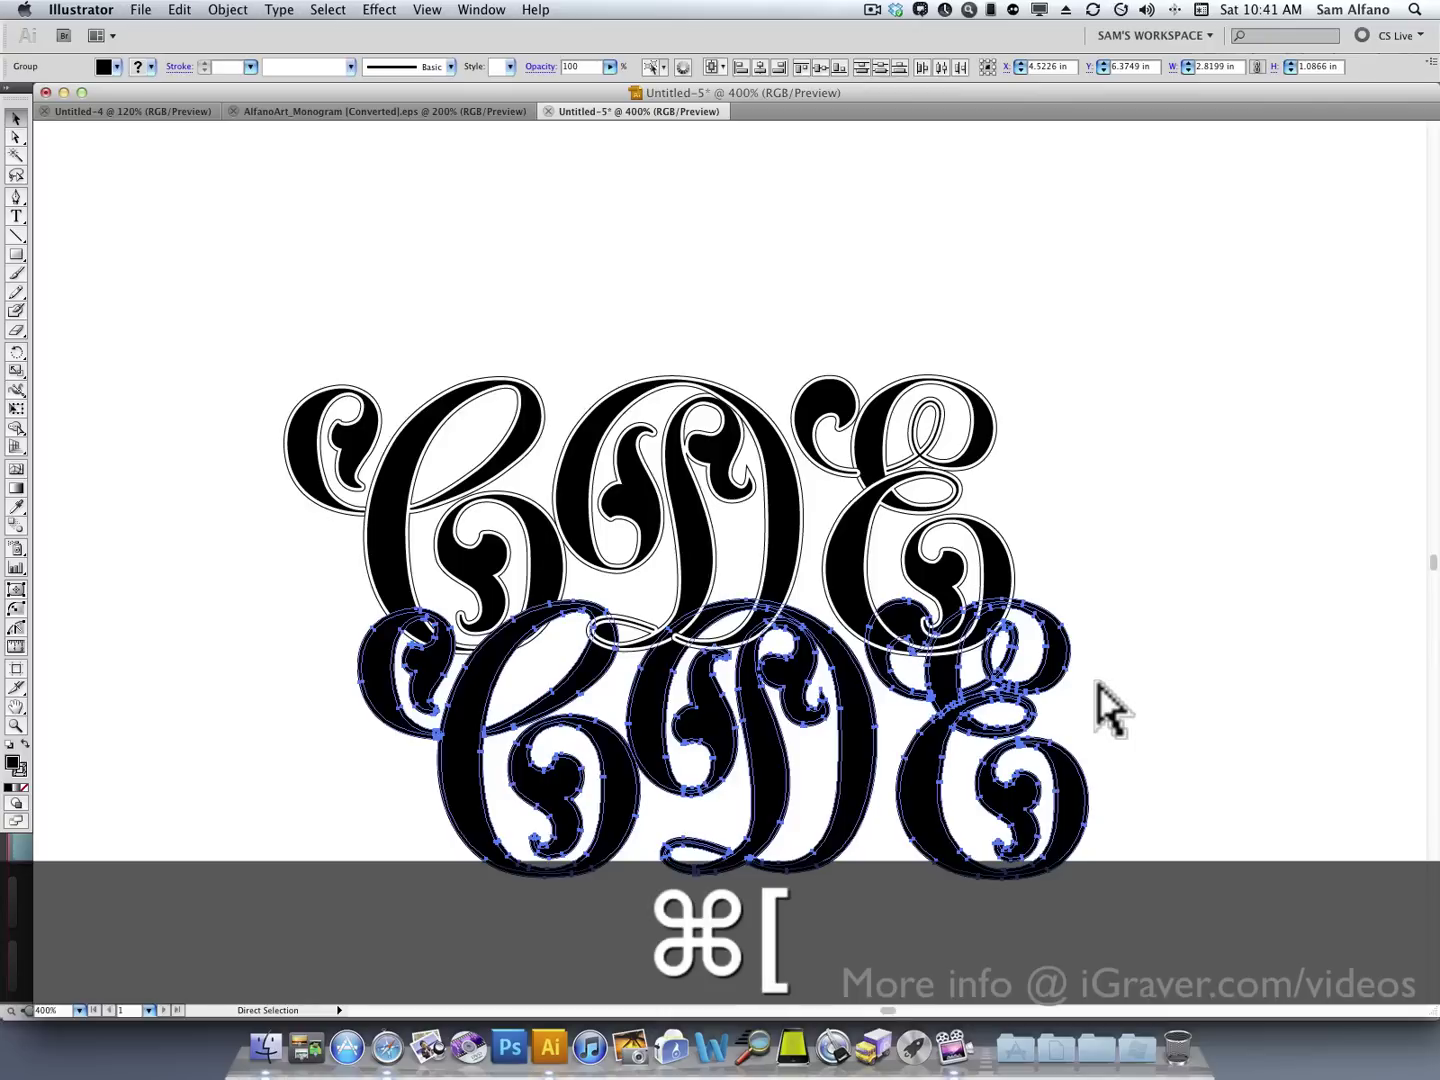
key("super+bracketleft")
key("v")
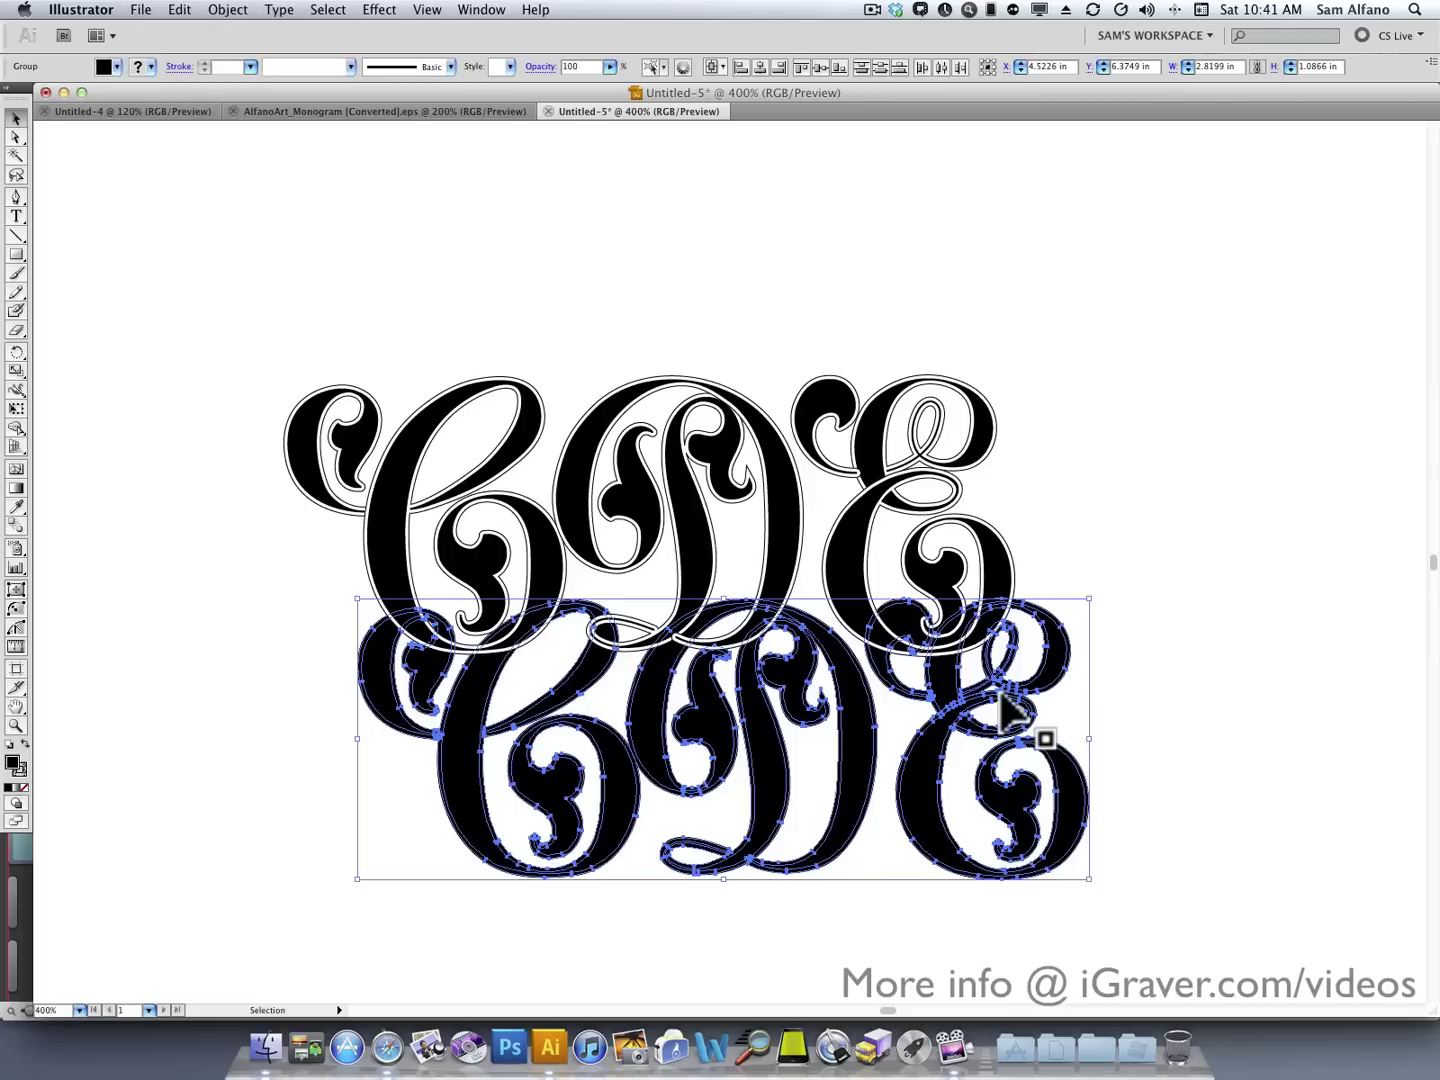
left_click_drag(935, 858, 872, 643)
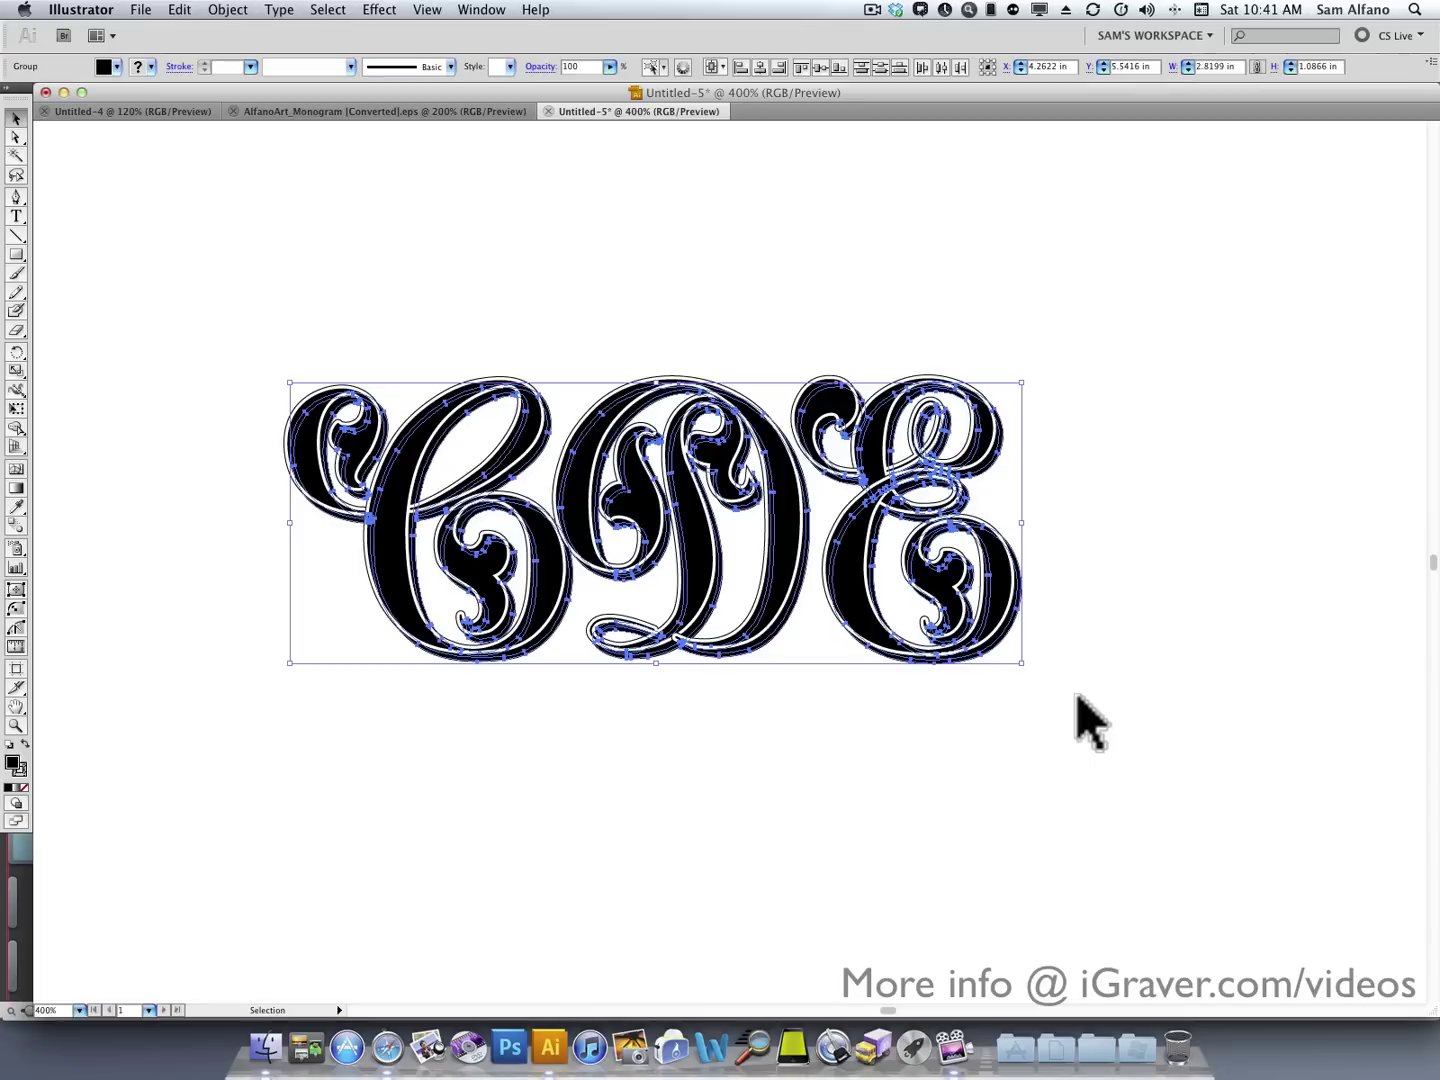
Hide edges and nudge the black copy left and up to X 4.2552, Y 5.5346 in
key("super")
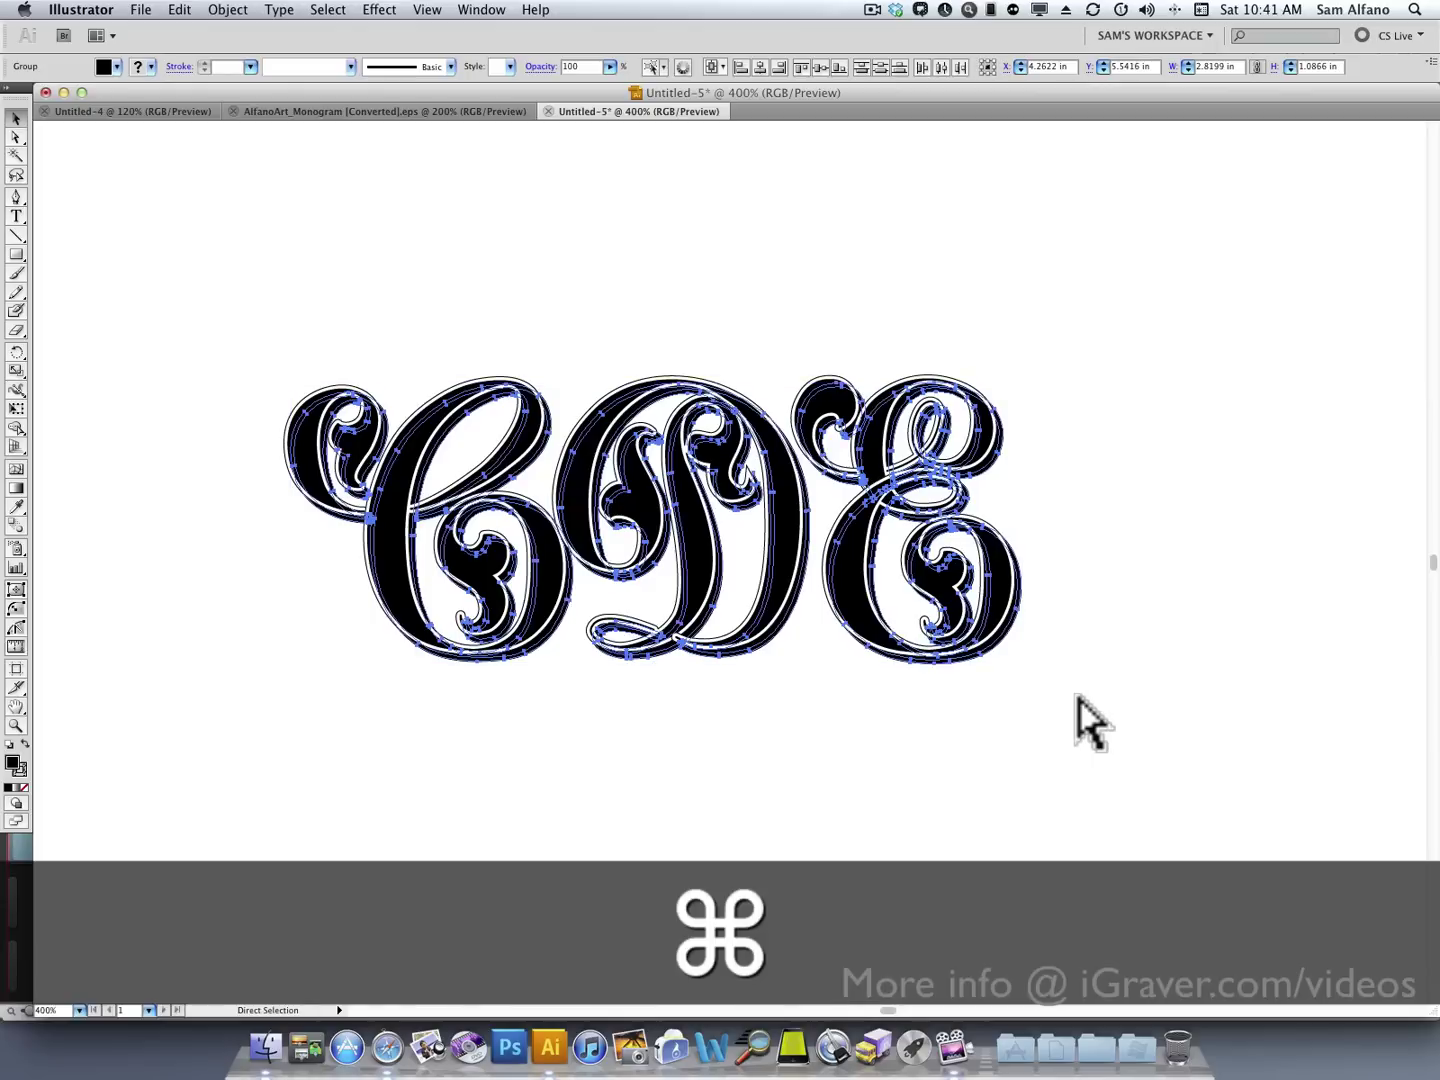
key("super+h")
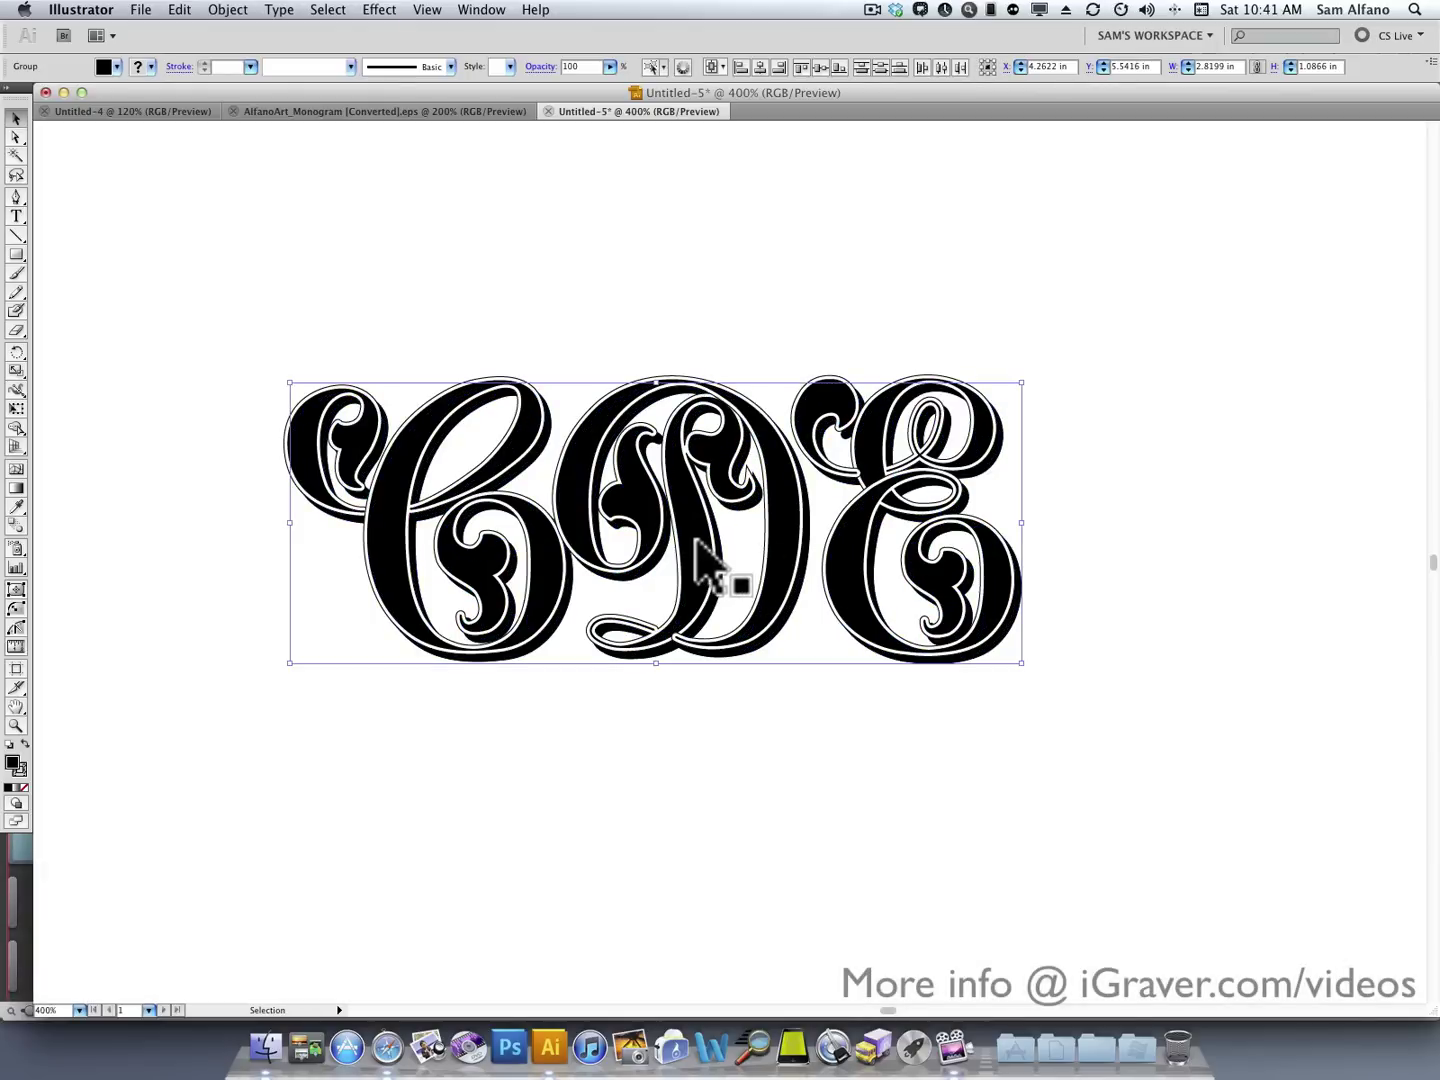
key("z")
left_click_drag(734, 636, 1016, 743)
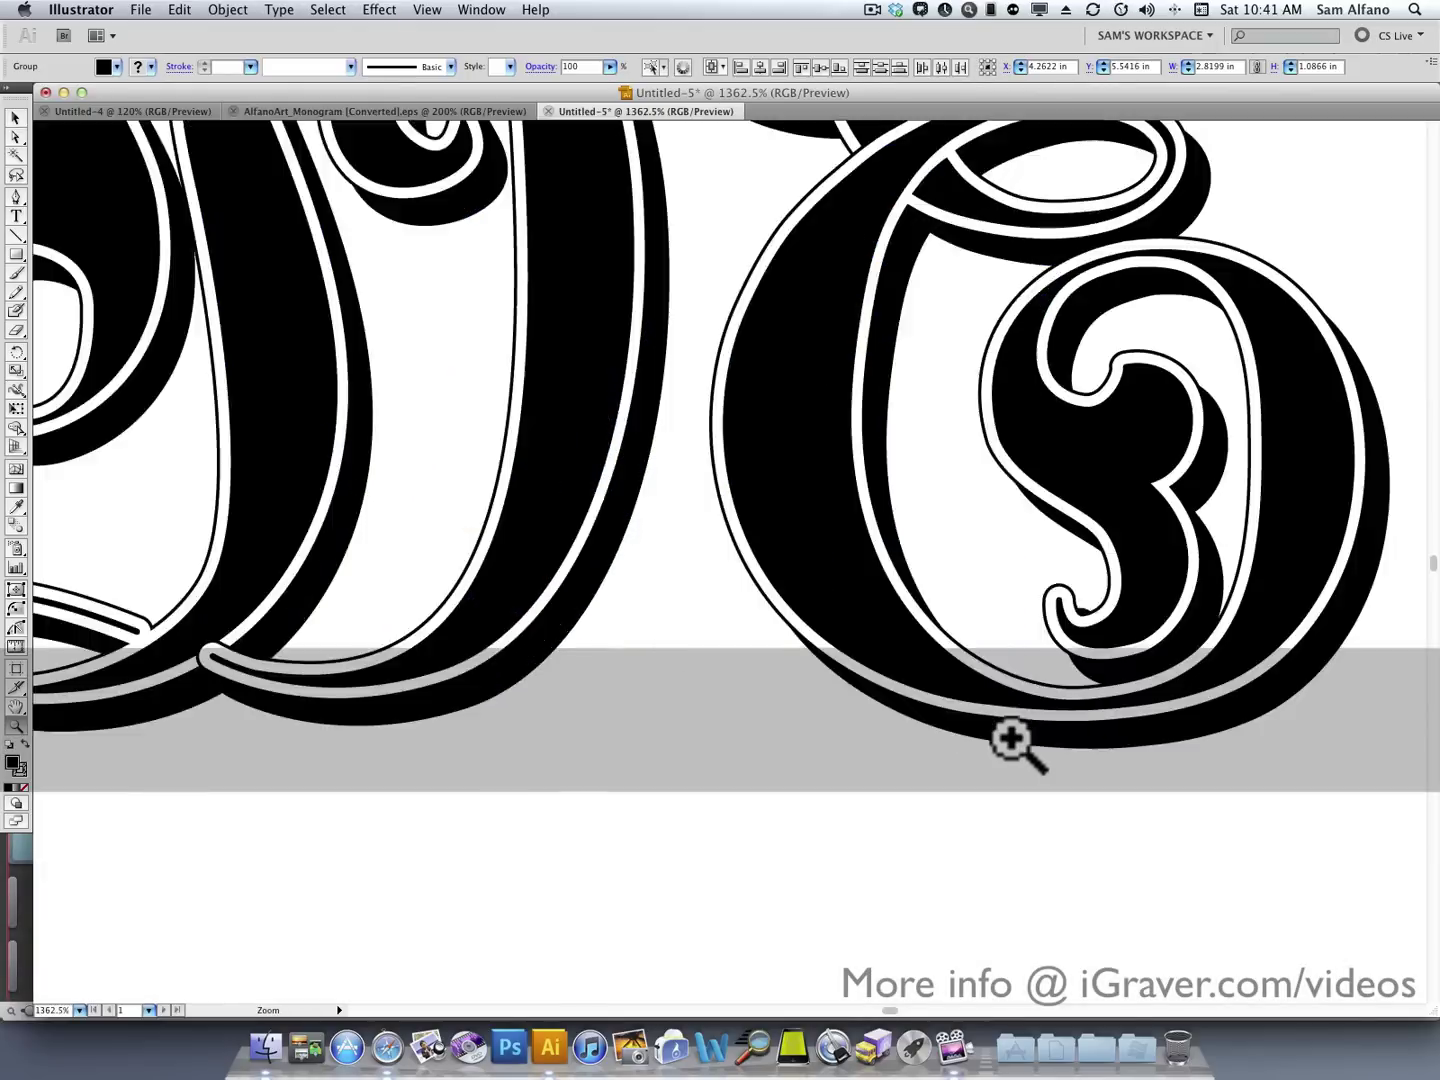
key("shift")
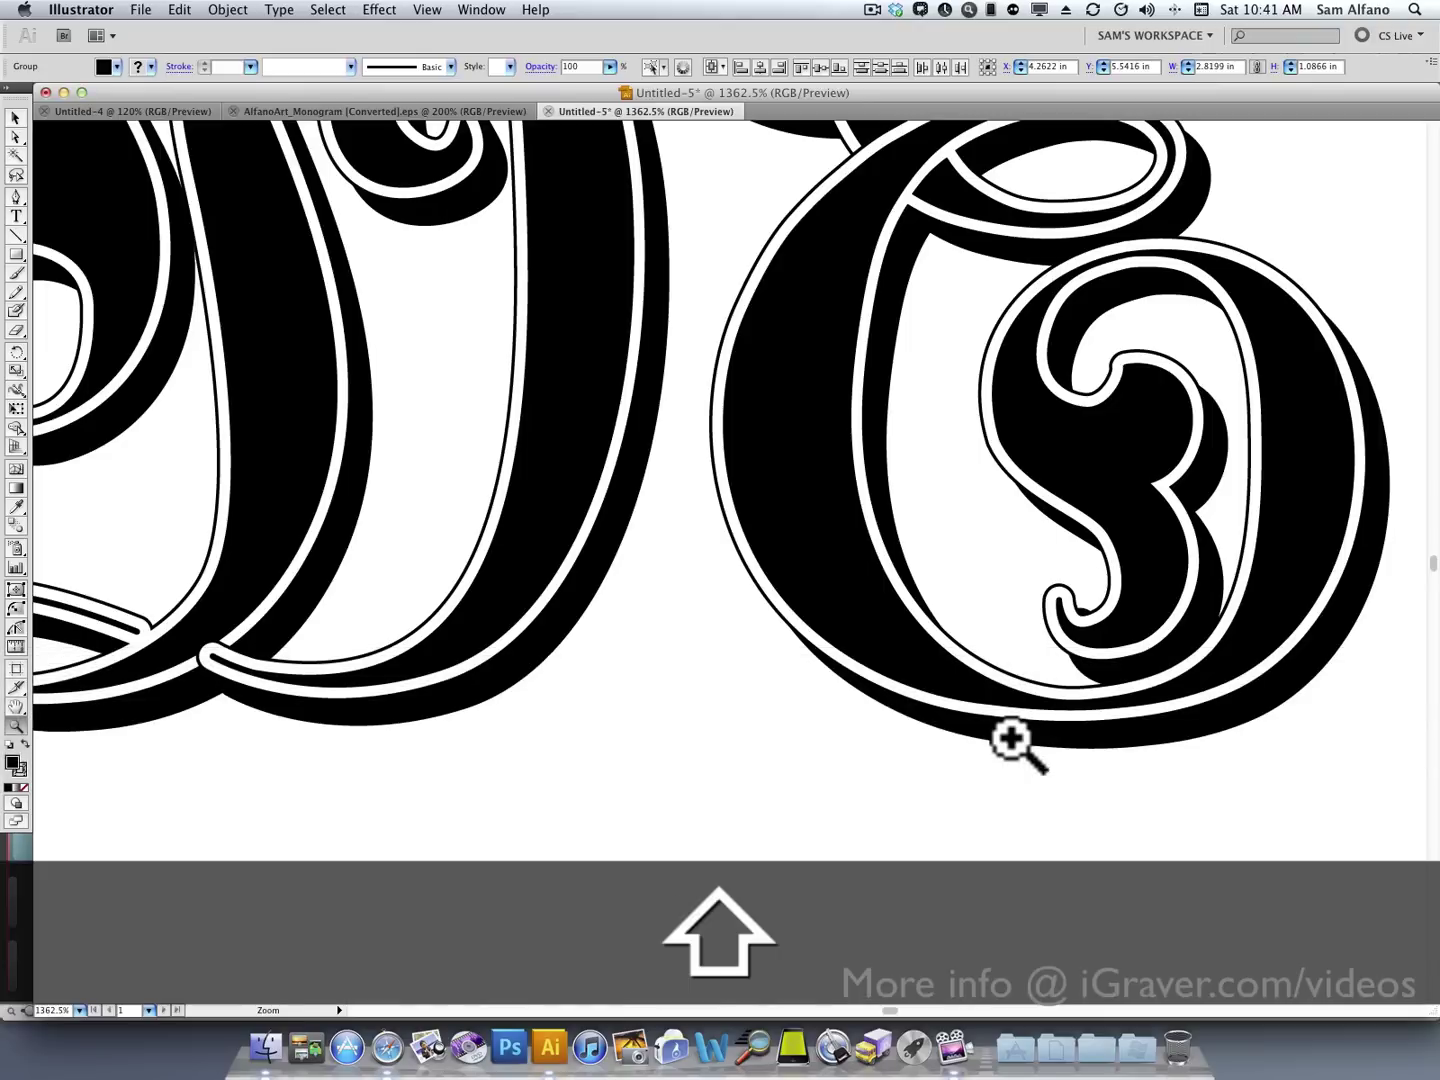
key("shift+Left")
key("shift+Up")
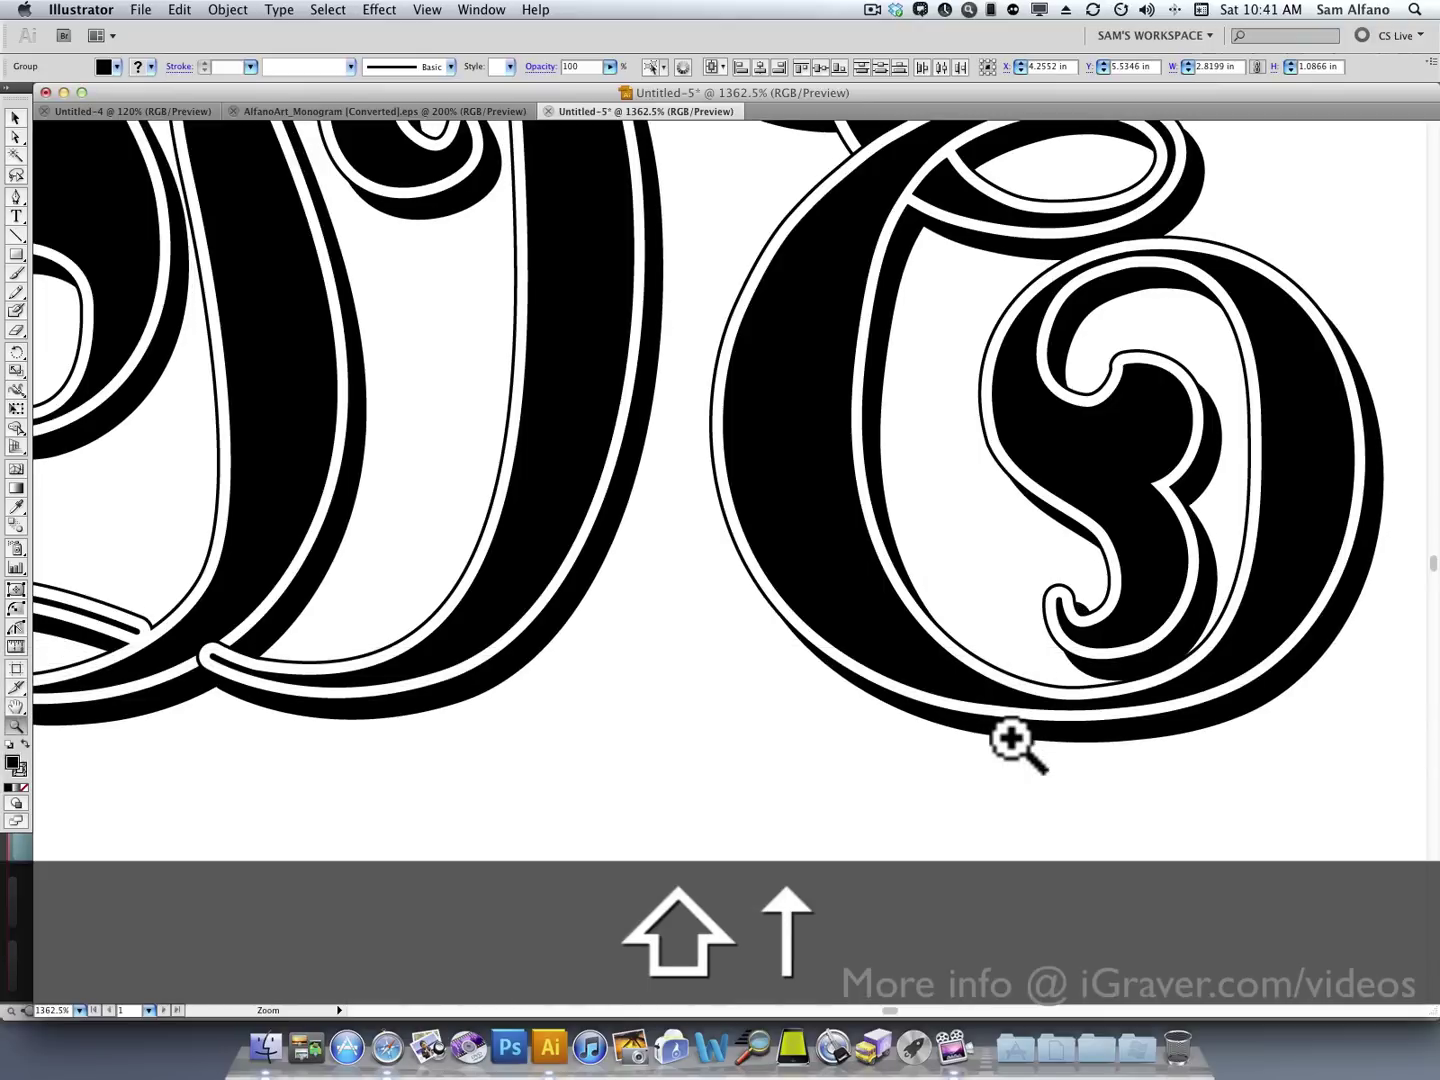
key("super+minus")
key("super+minus")
key("super+minus")
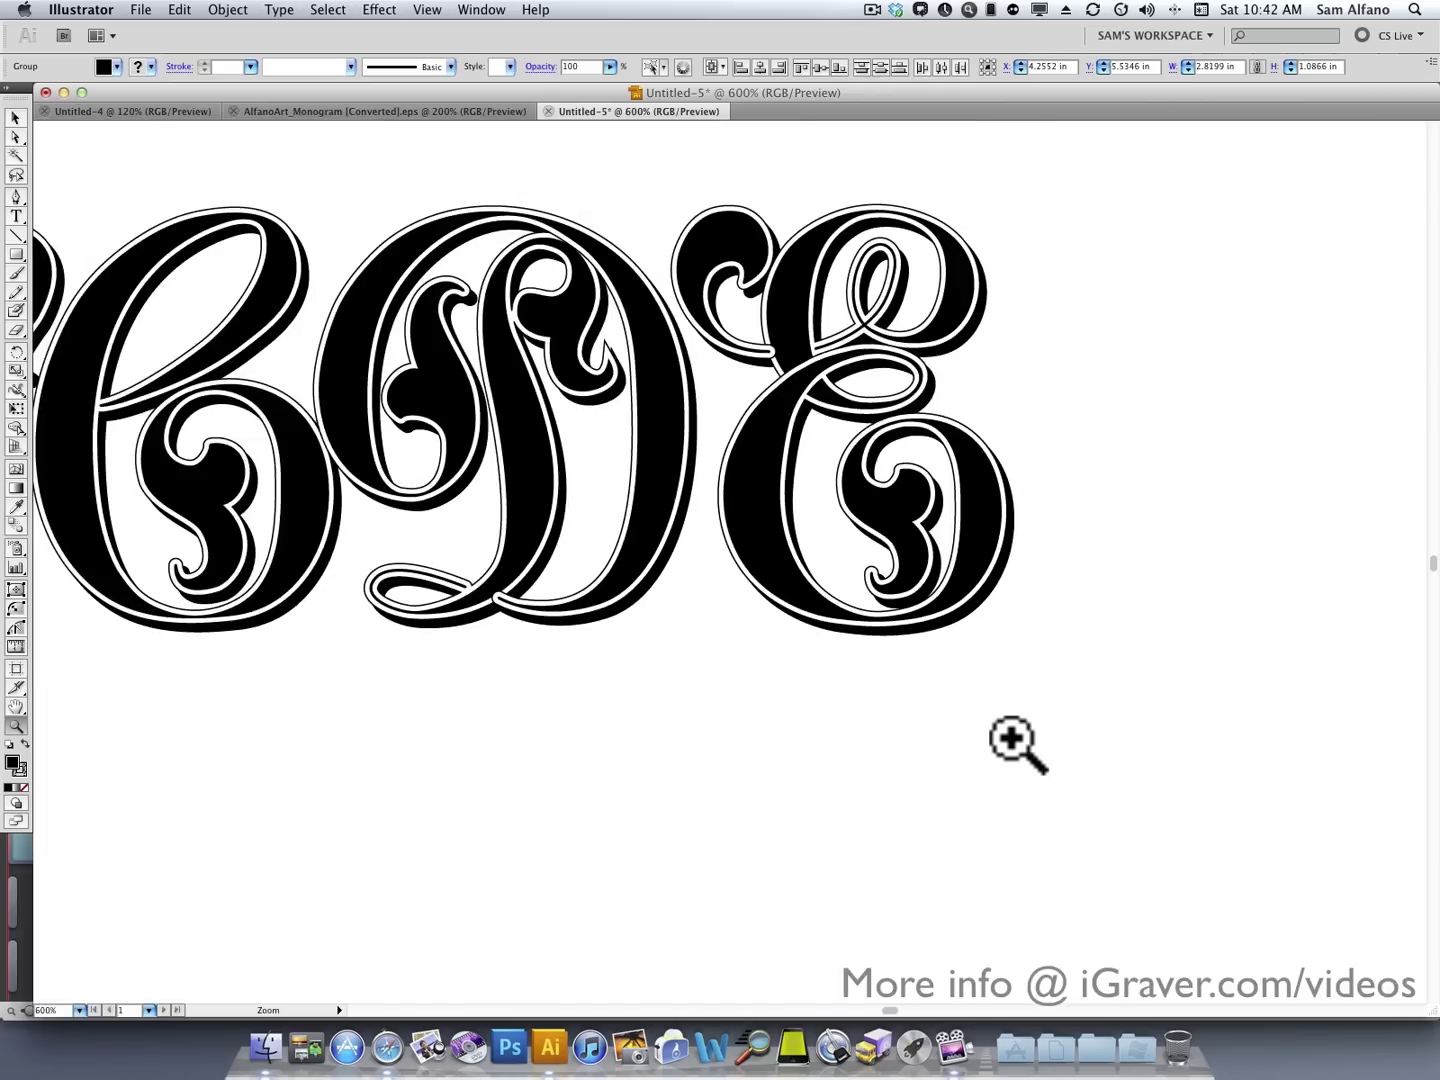
left_click_drag(765, 669, 966, 761)
key("super+minus")
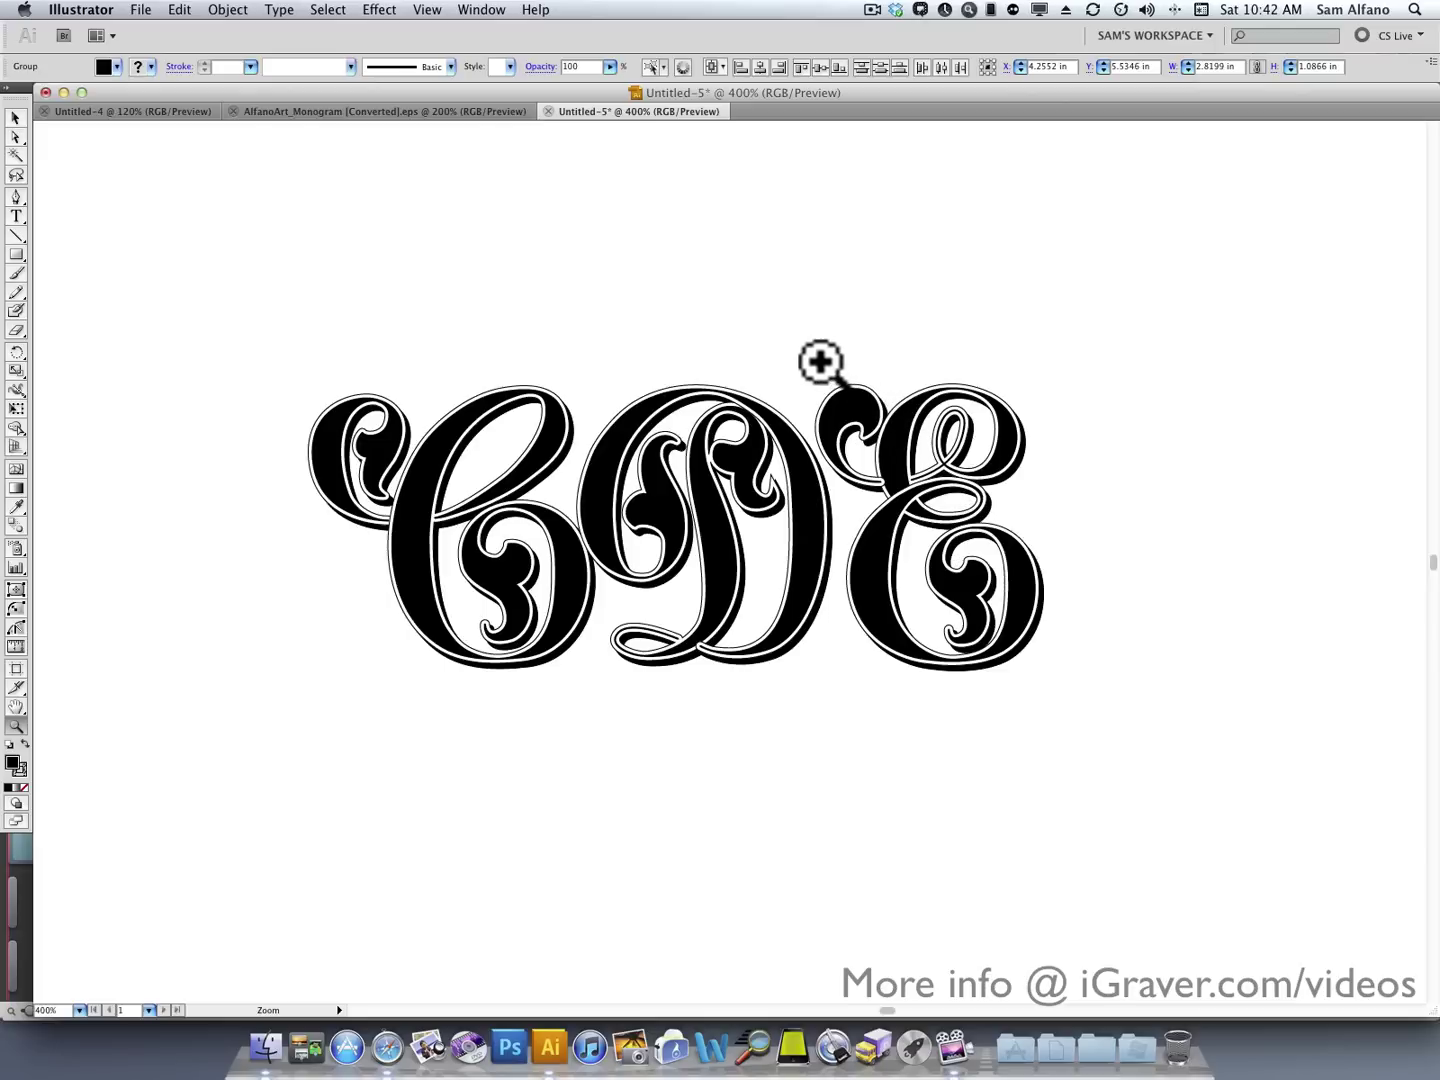
Zoom in on the E's top swash, deselect everything, and toggle path edges
left_click_drag(821, 363, 982, 569)
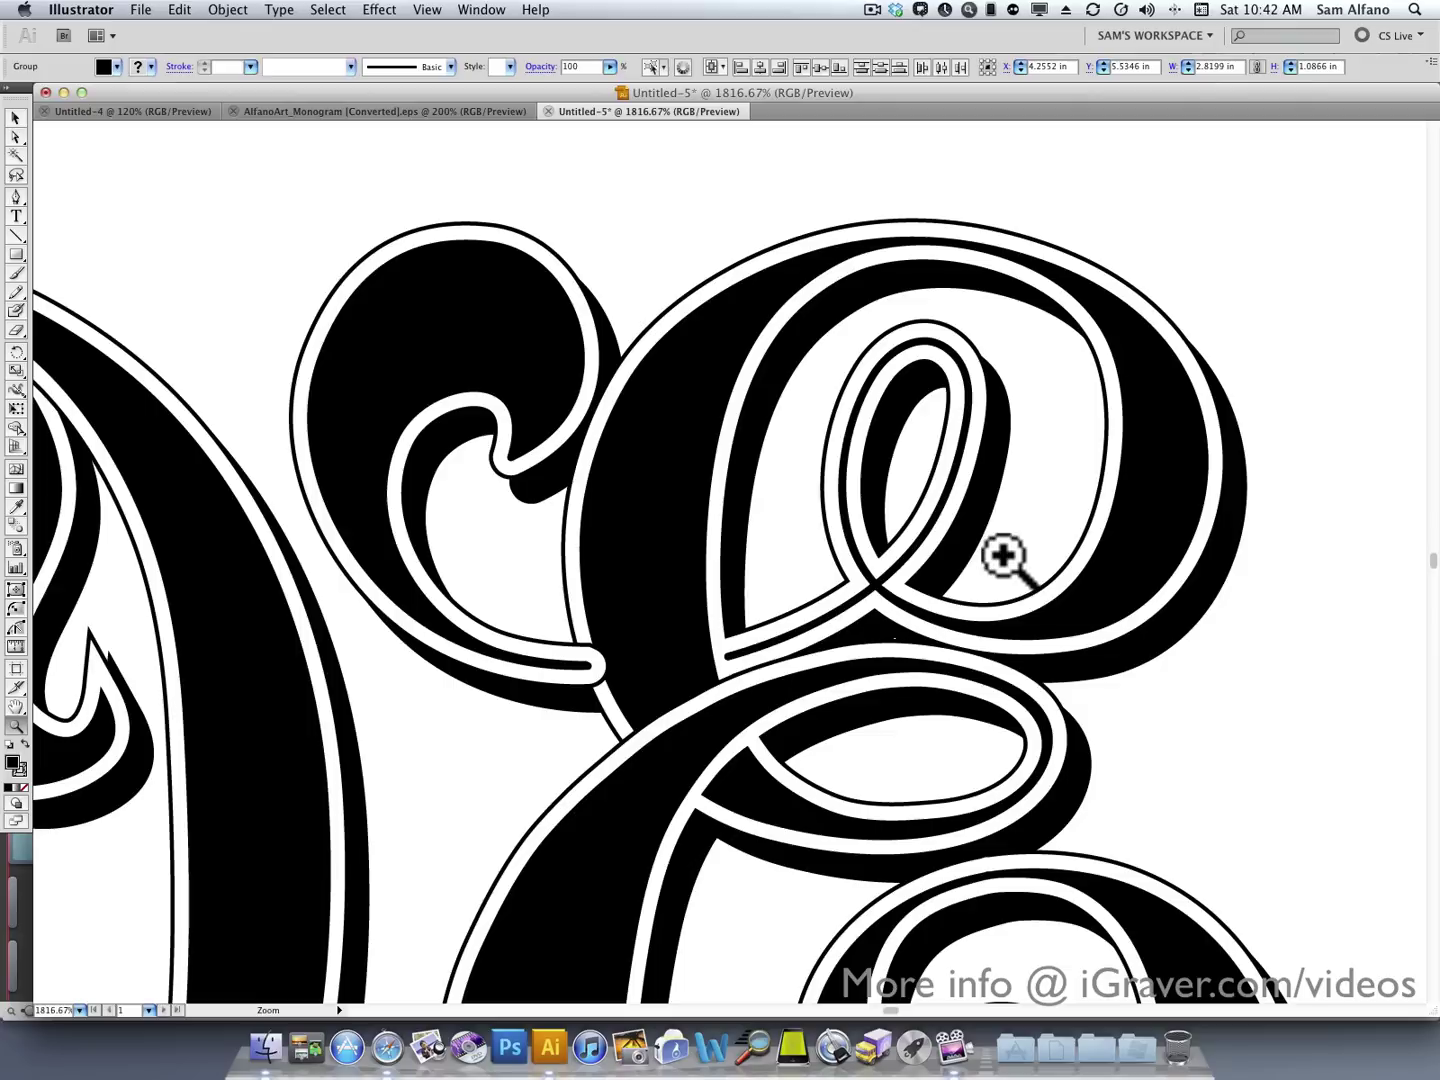
left_click_drag(718, 503, 810, 498)
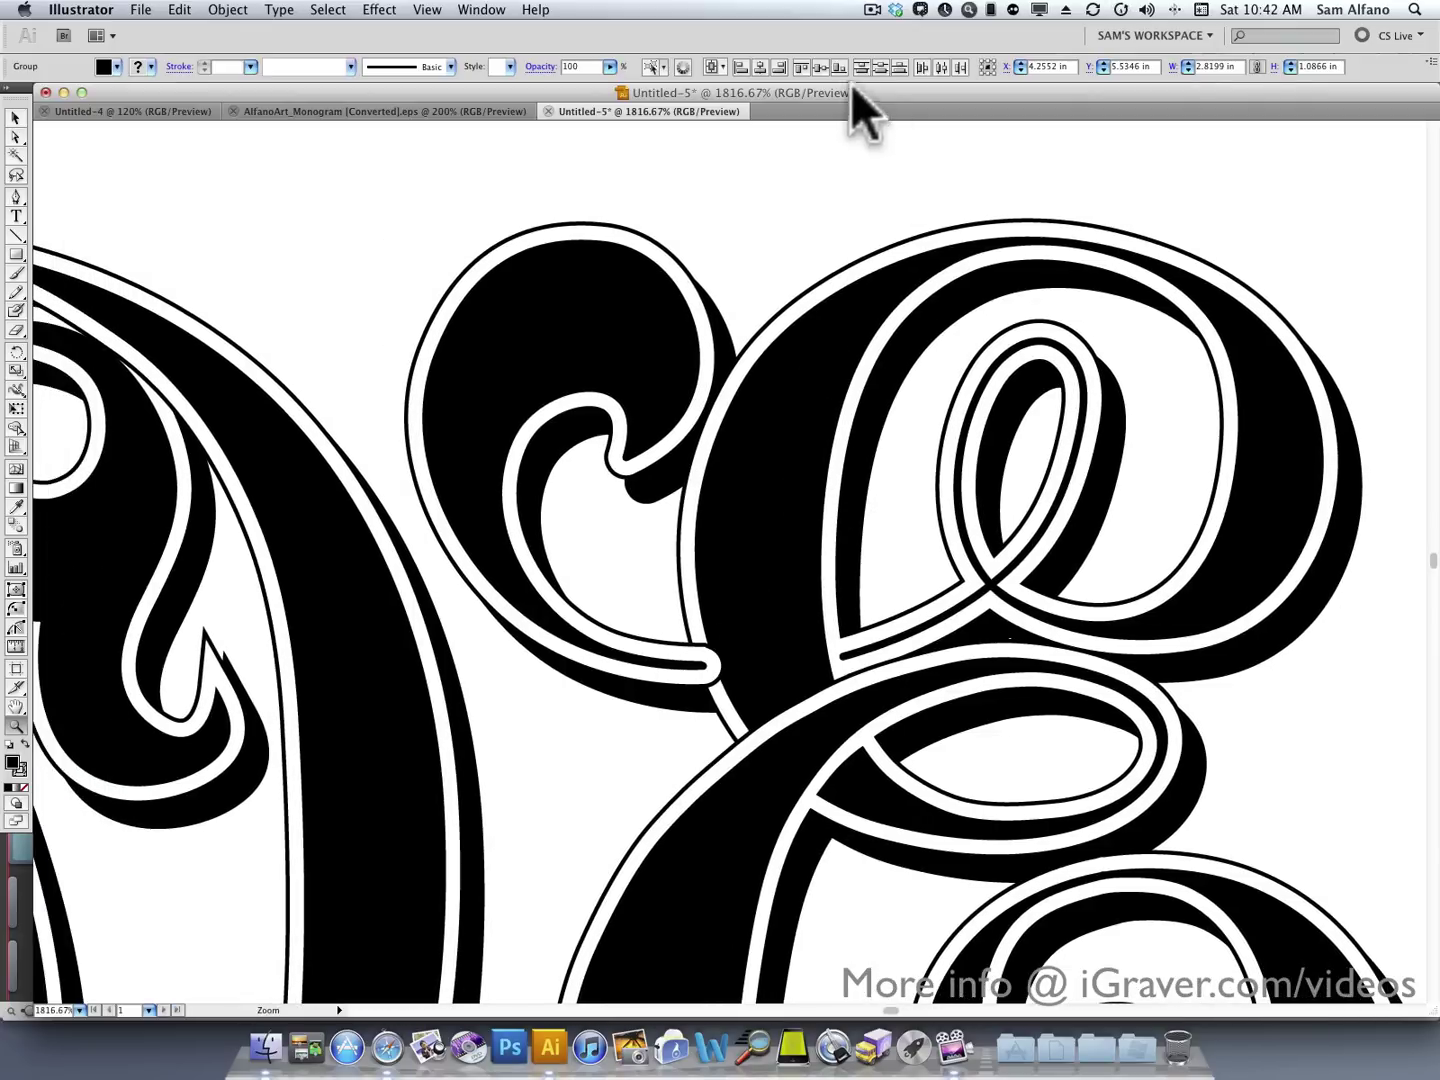
key("a")
key("super+shift+a")
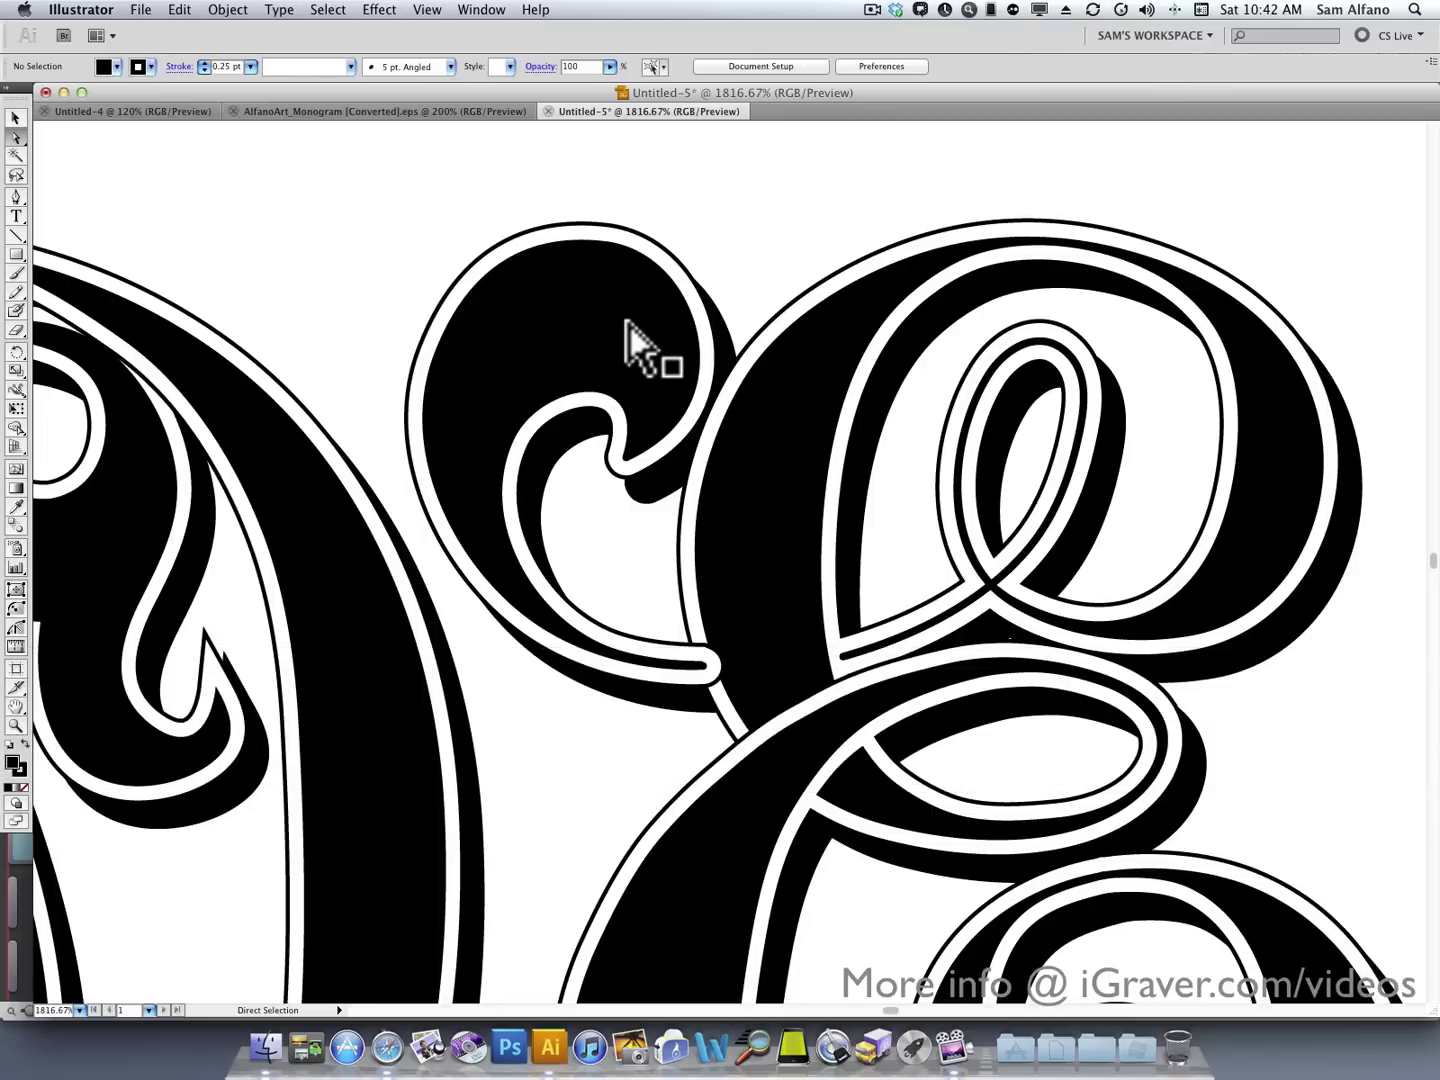
key("super")
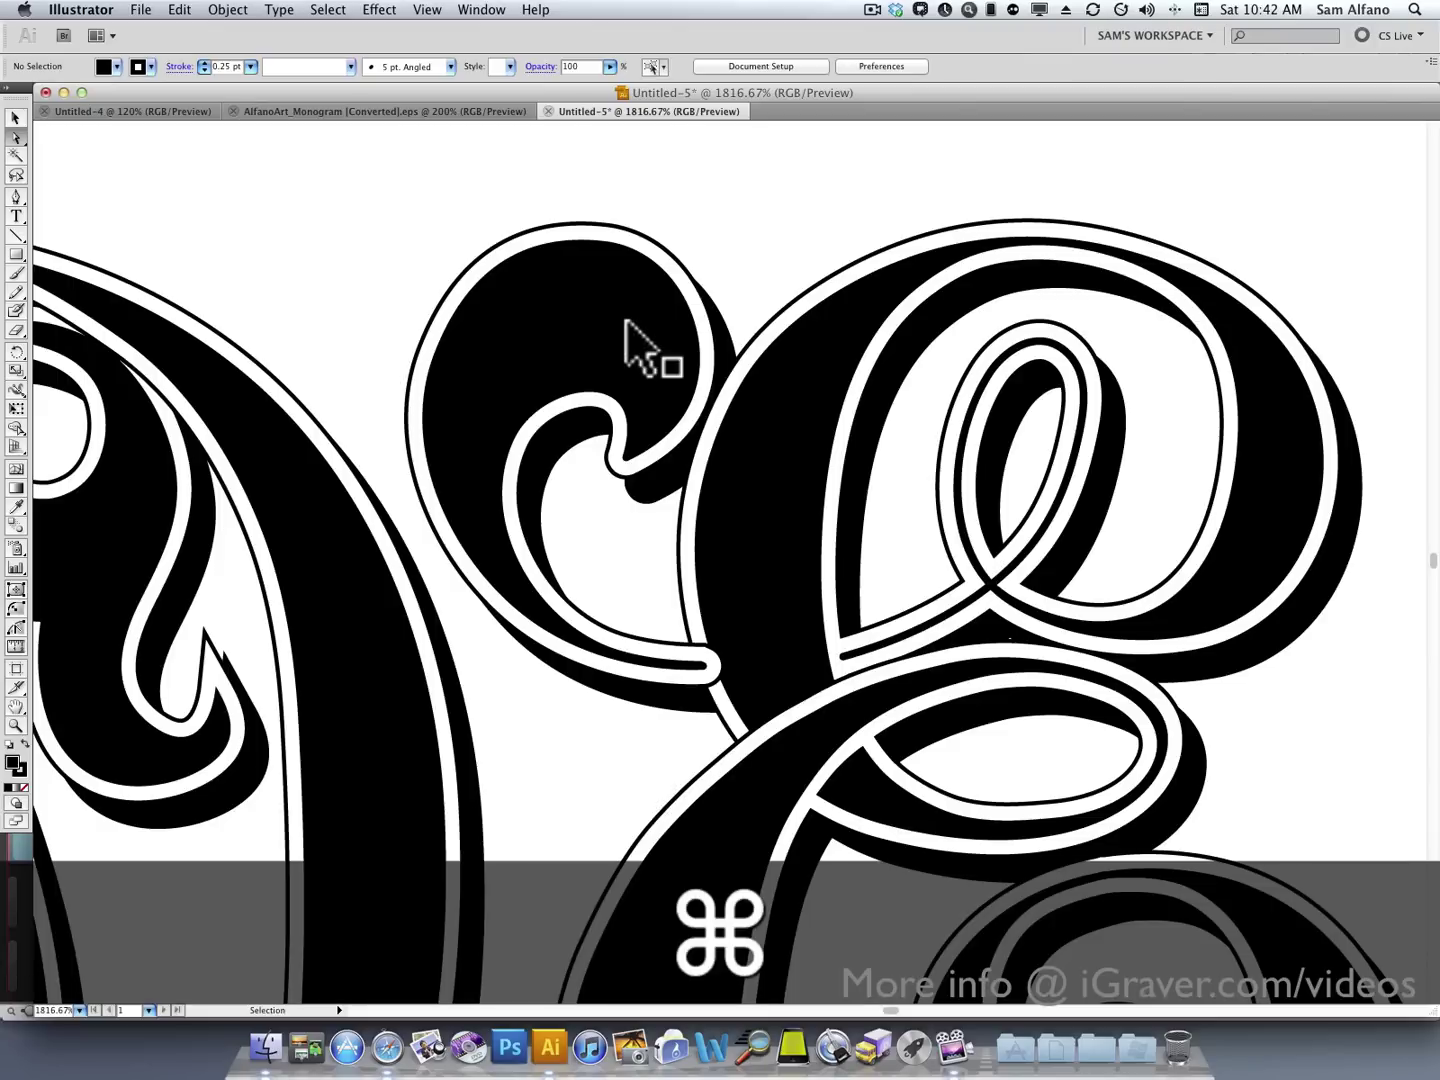
key("super+h")
Direct-select the E's curl shape and Shift-add its outer outline path
left_click(627, 322)
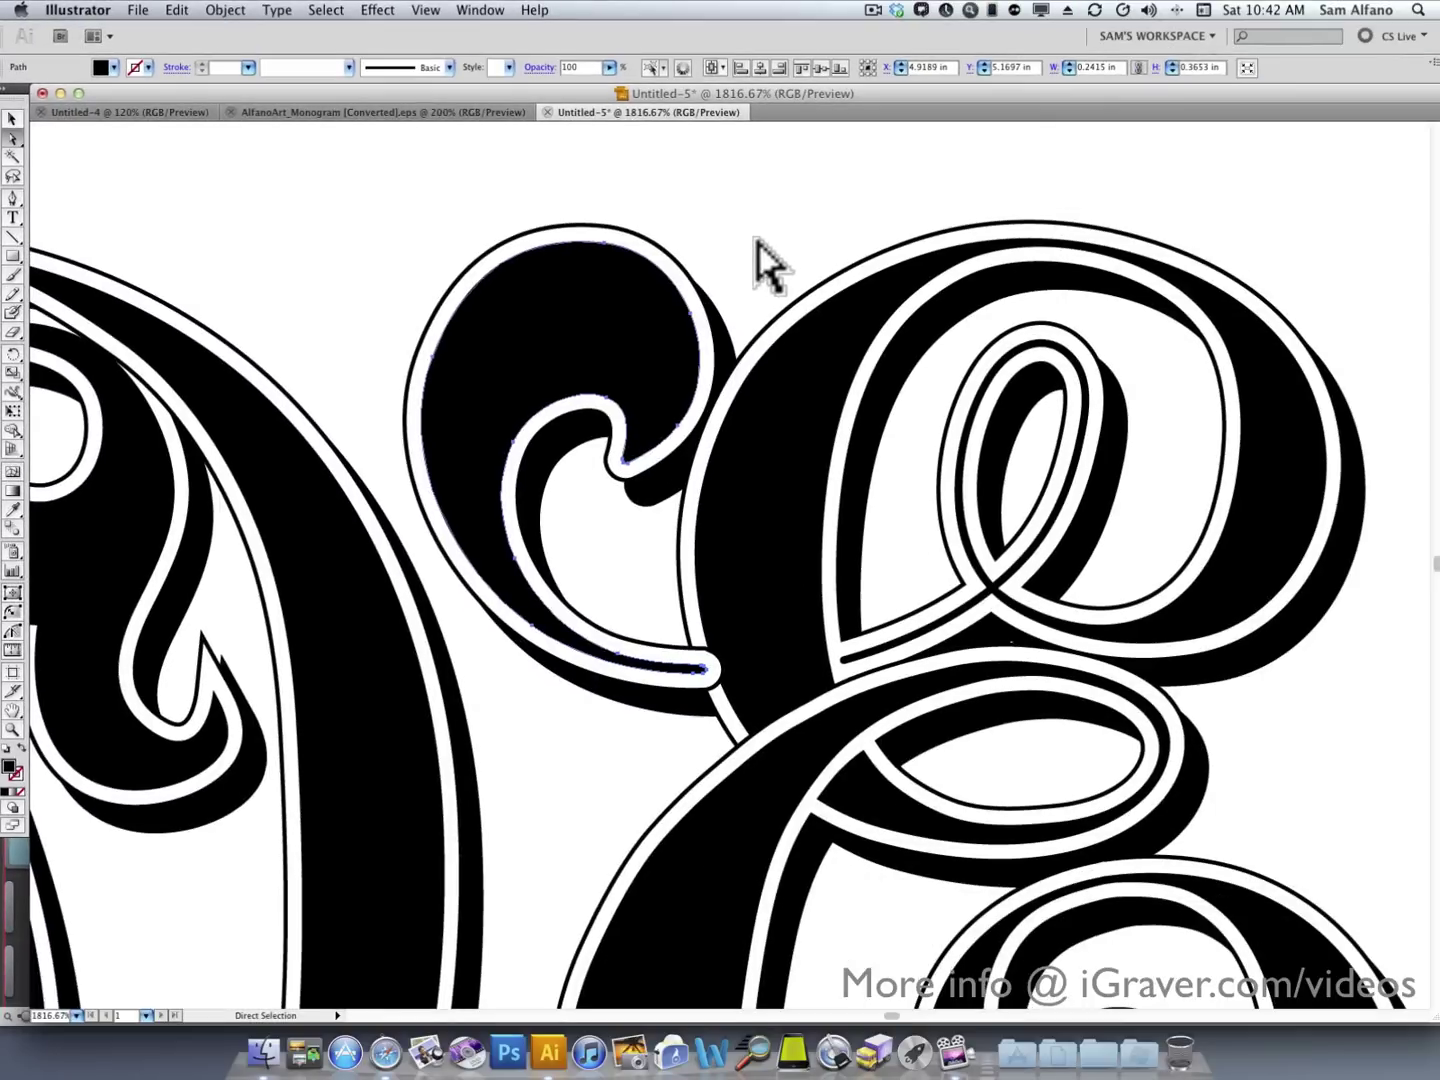
left_click(758, 237)
key("v")
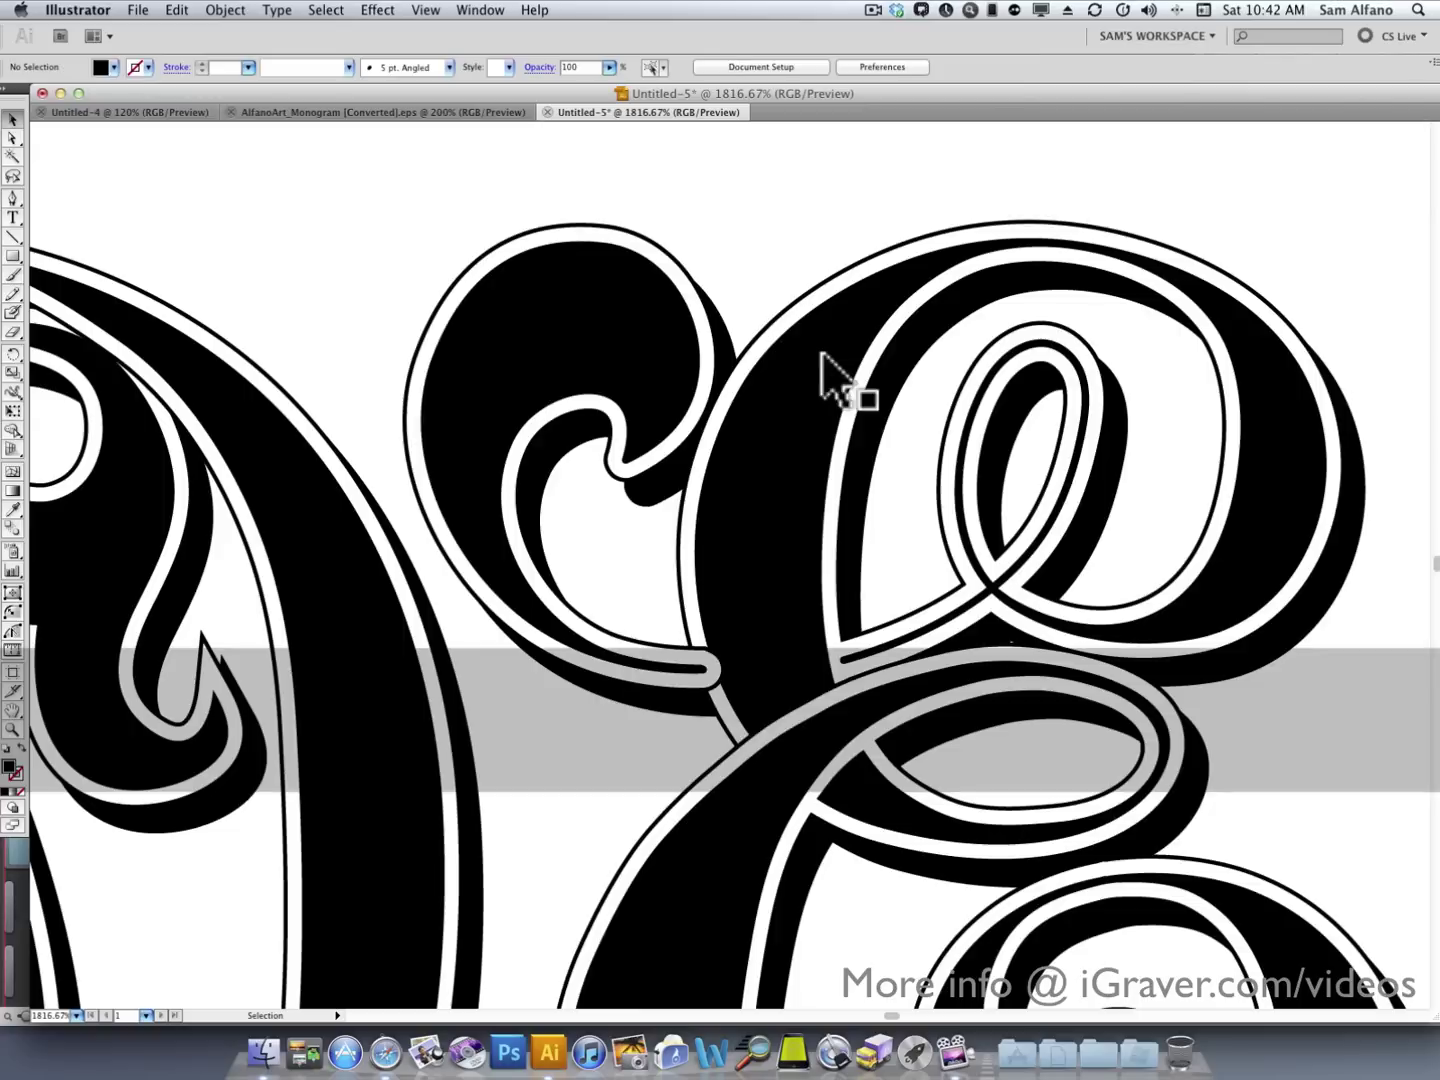
left_click(822, 353)
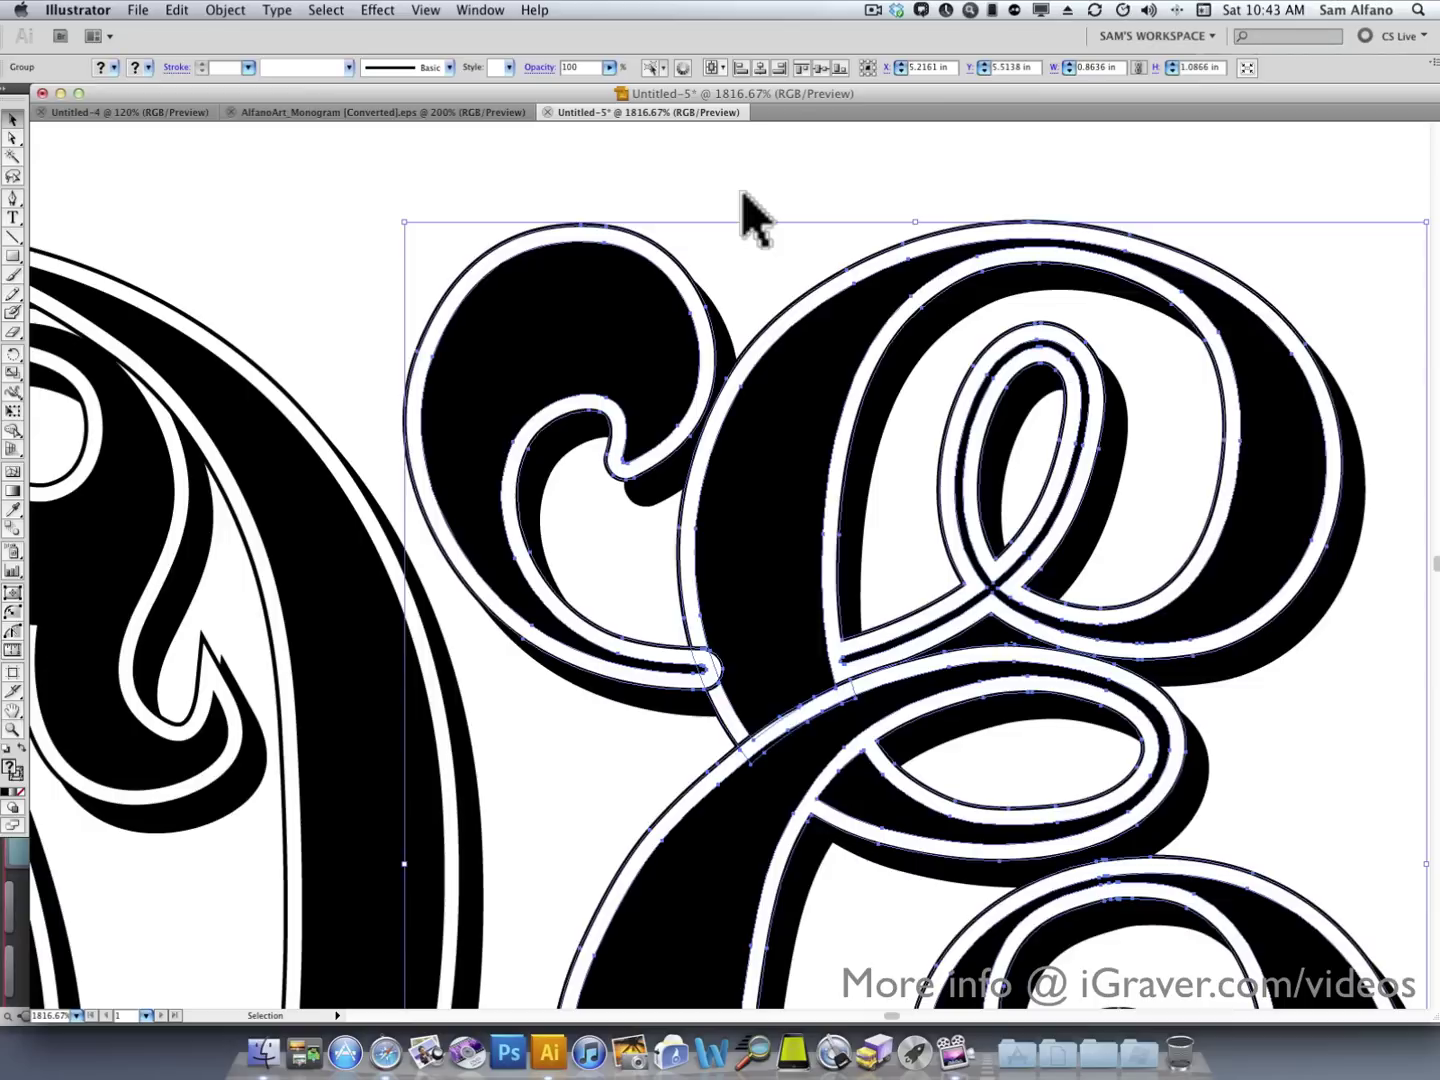
left_click(13, 139)
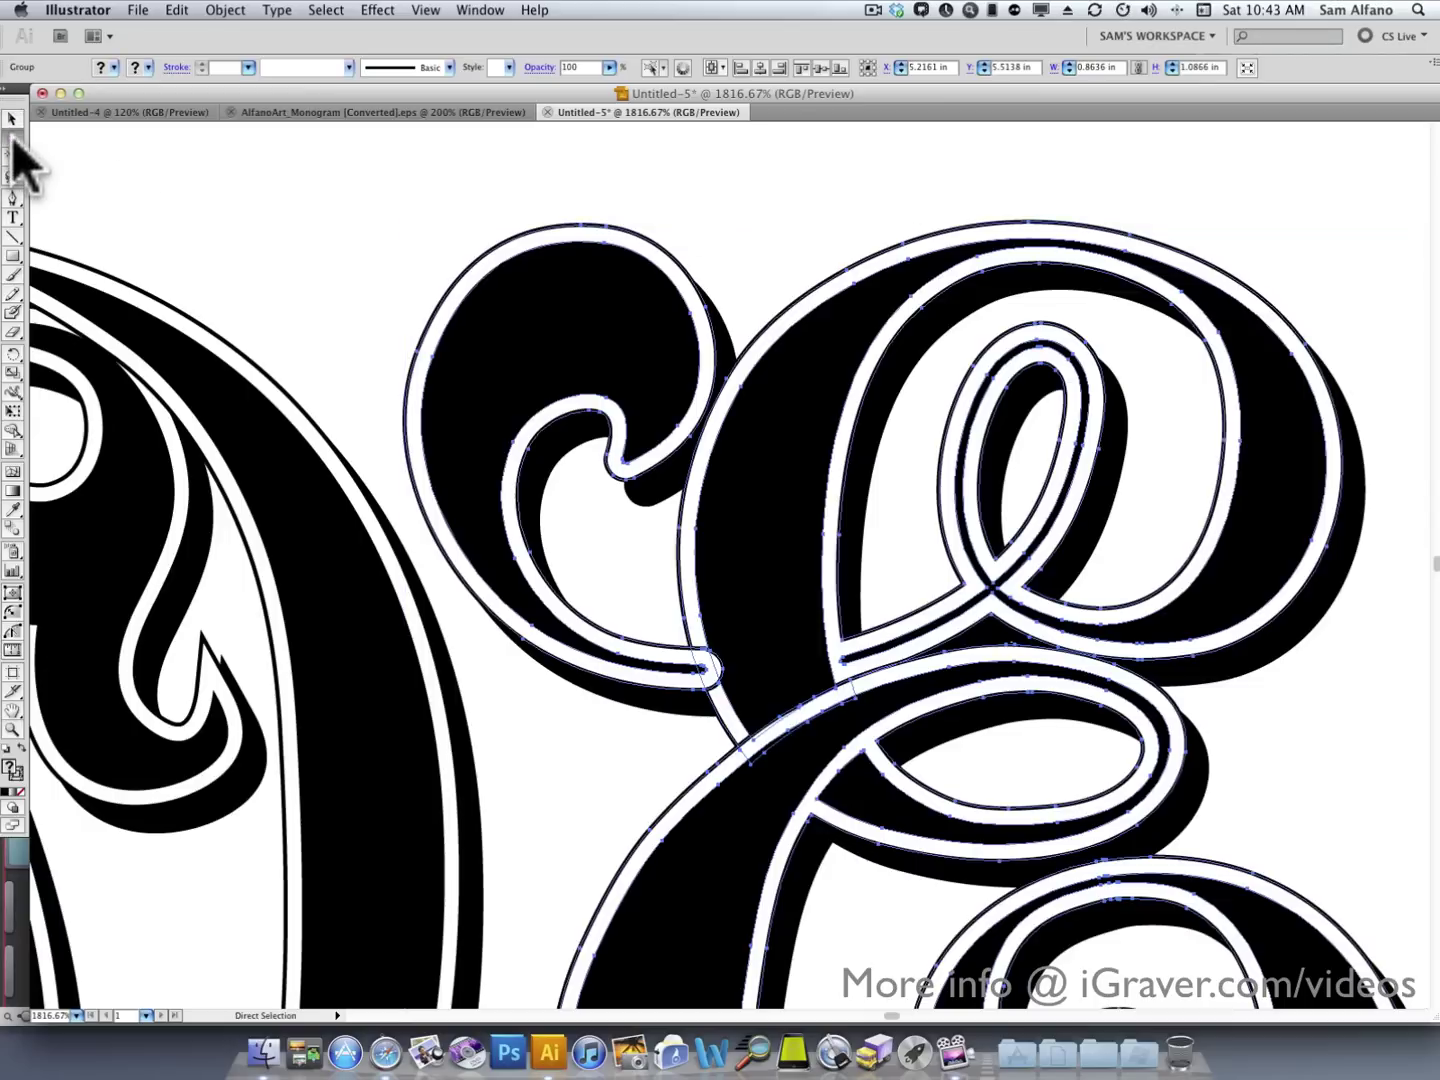
left_click(755, 185)
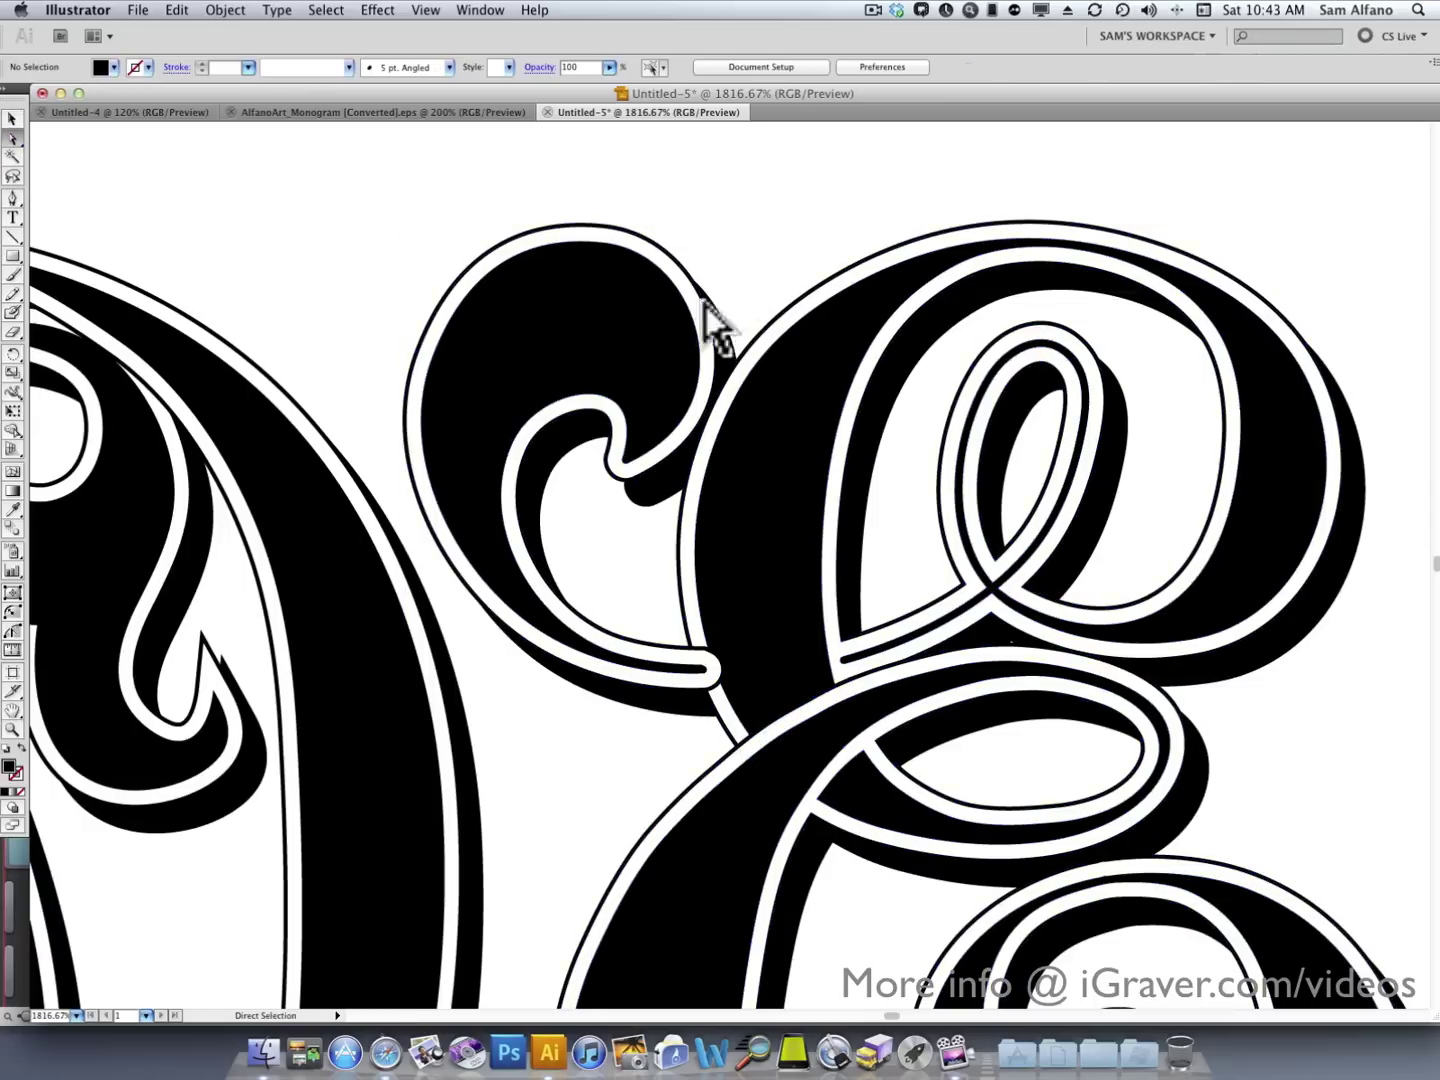
left_click(660, 344)
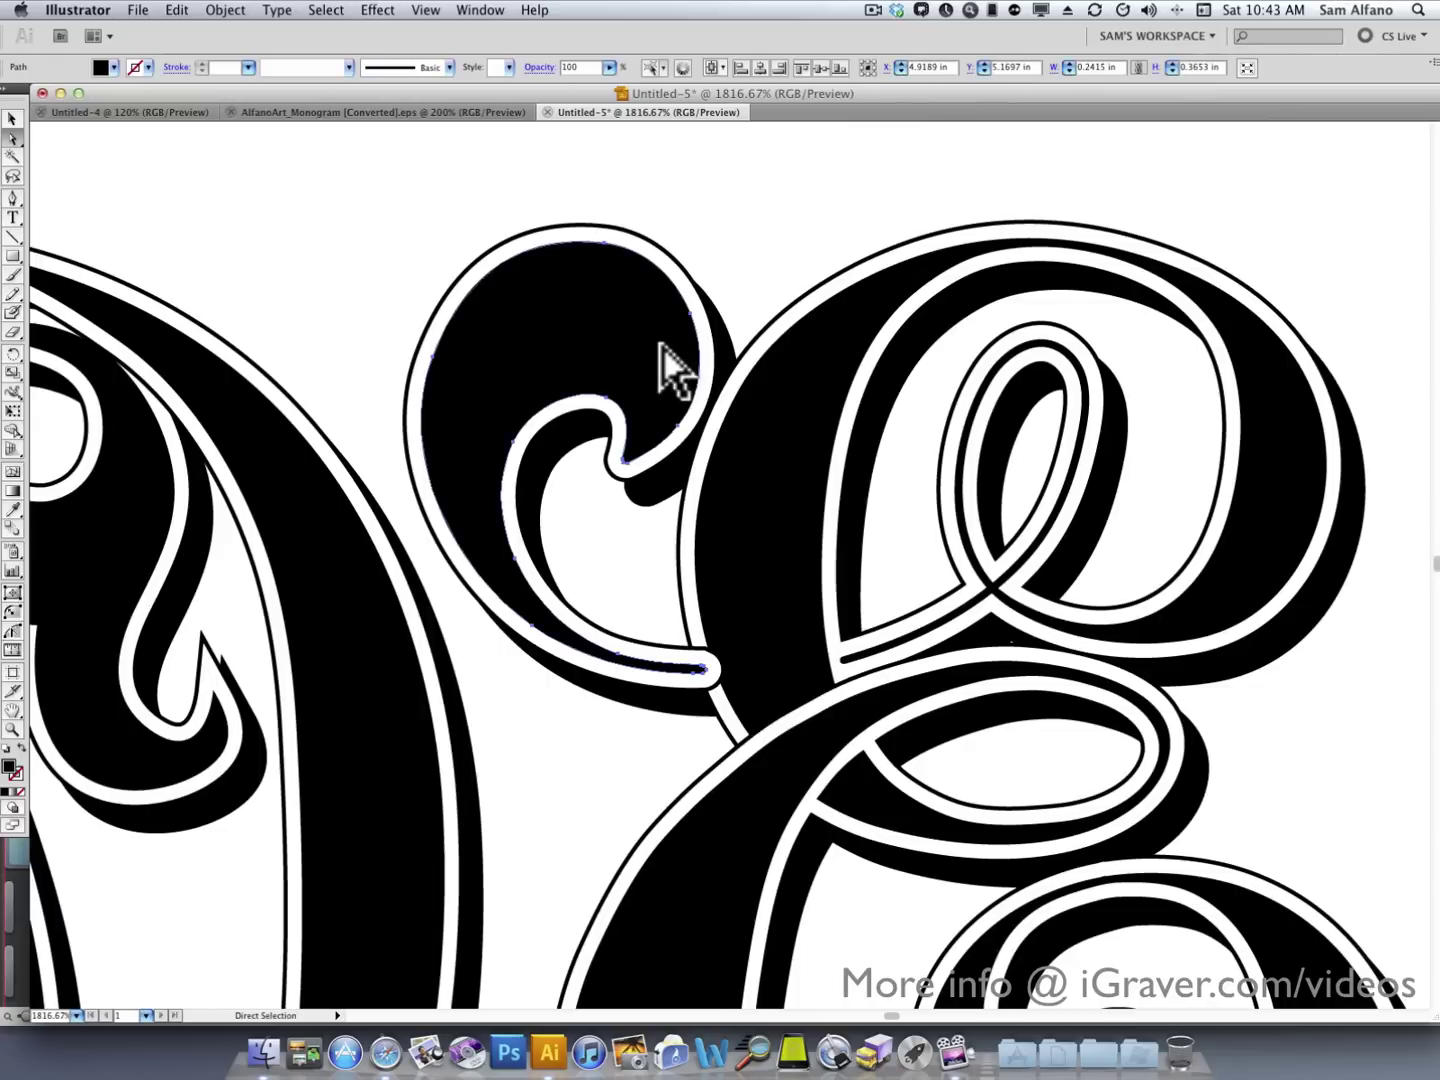
key("shift")
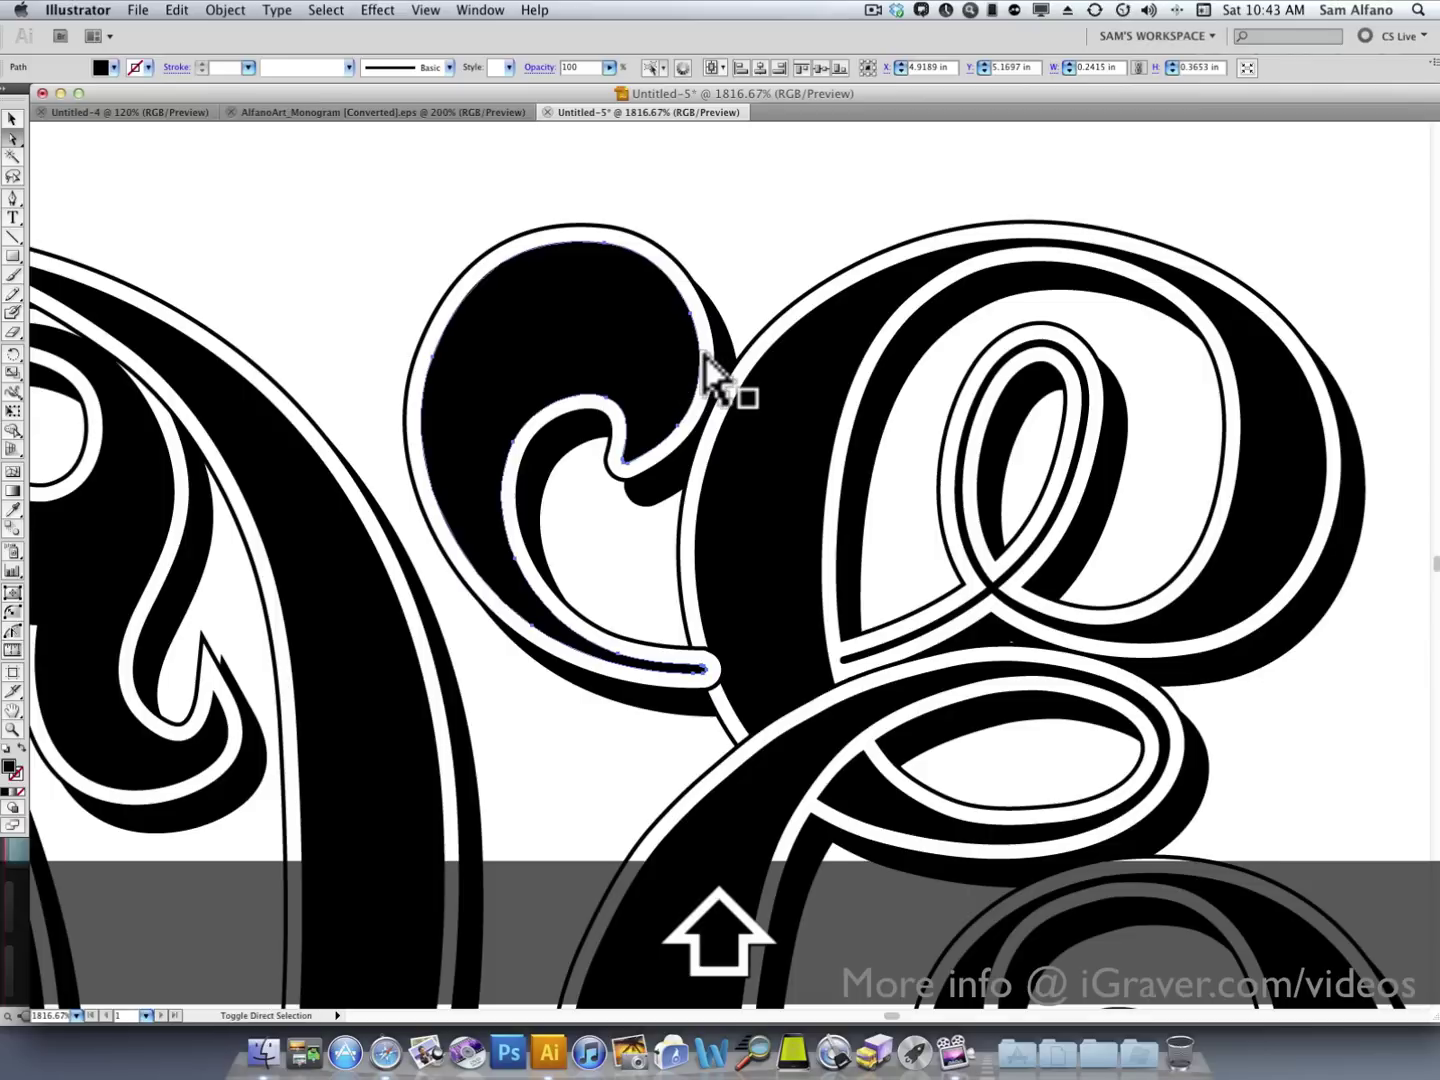
left_click(709, 371, "shift")
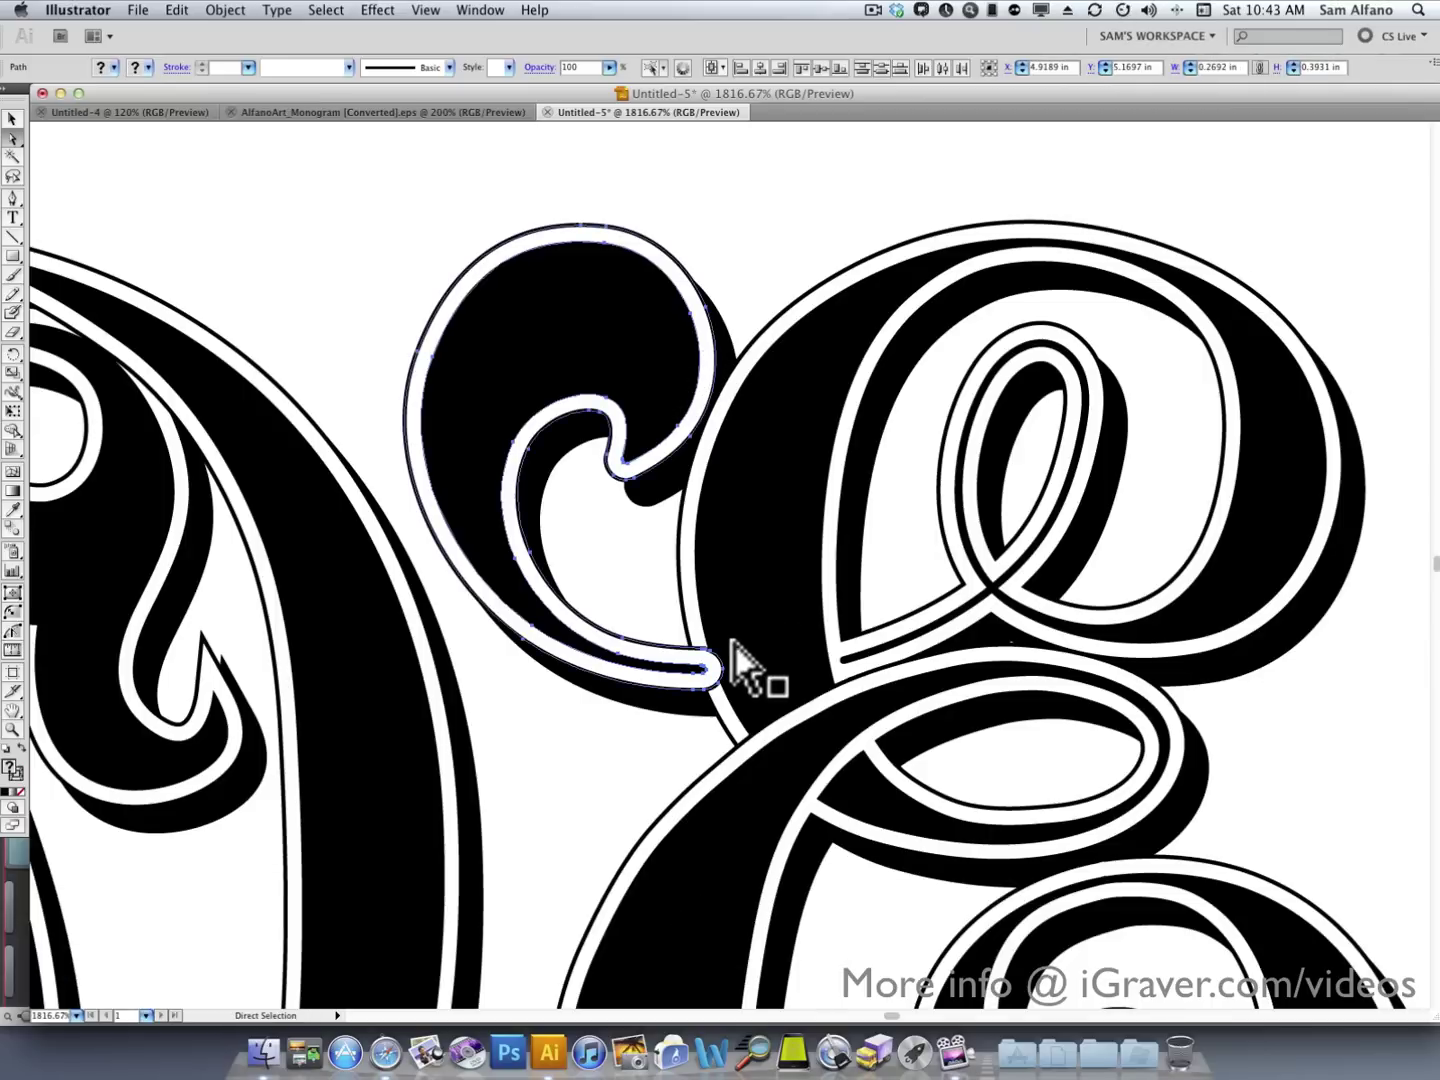
With a smaller Eraser brush, erase the E curl's rounded end where it meets the stem
key("z")
left_click_drag(661, 596, 819, 769)
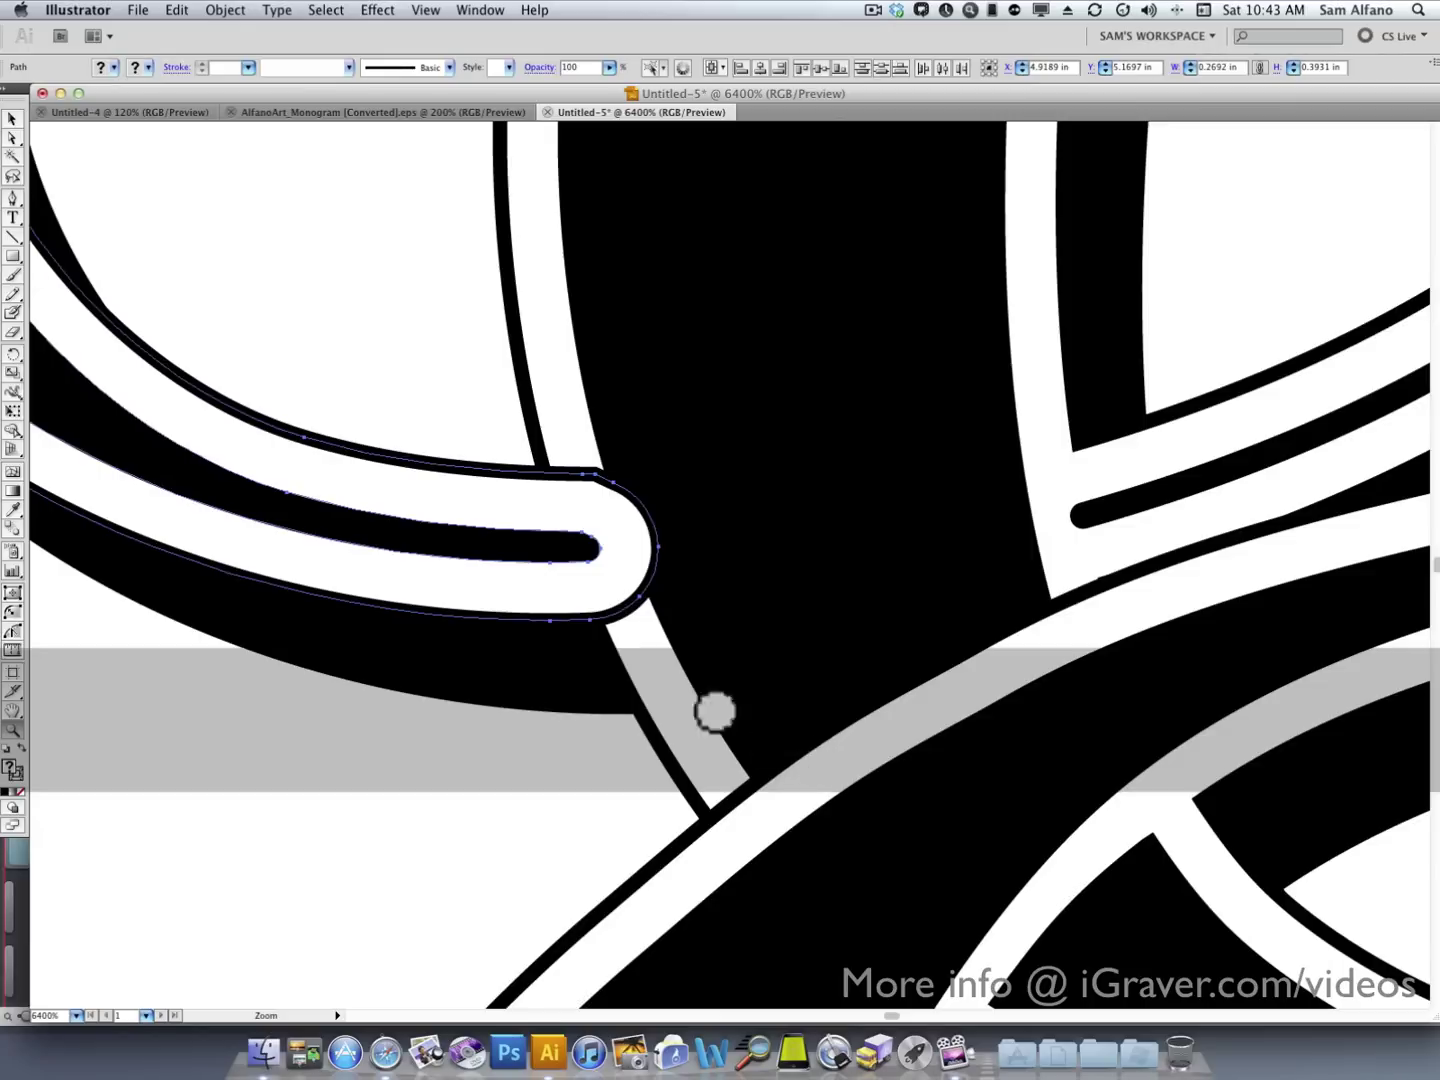
left_click_drag(715, 710, 760, 675)
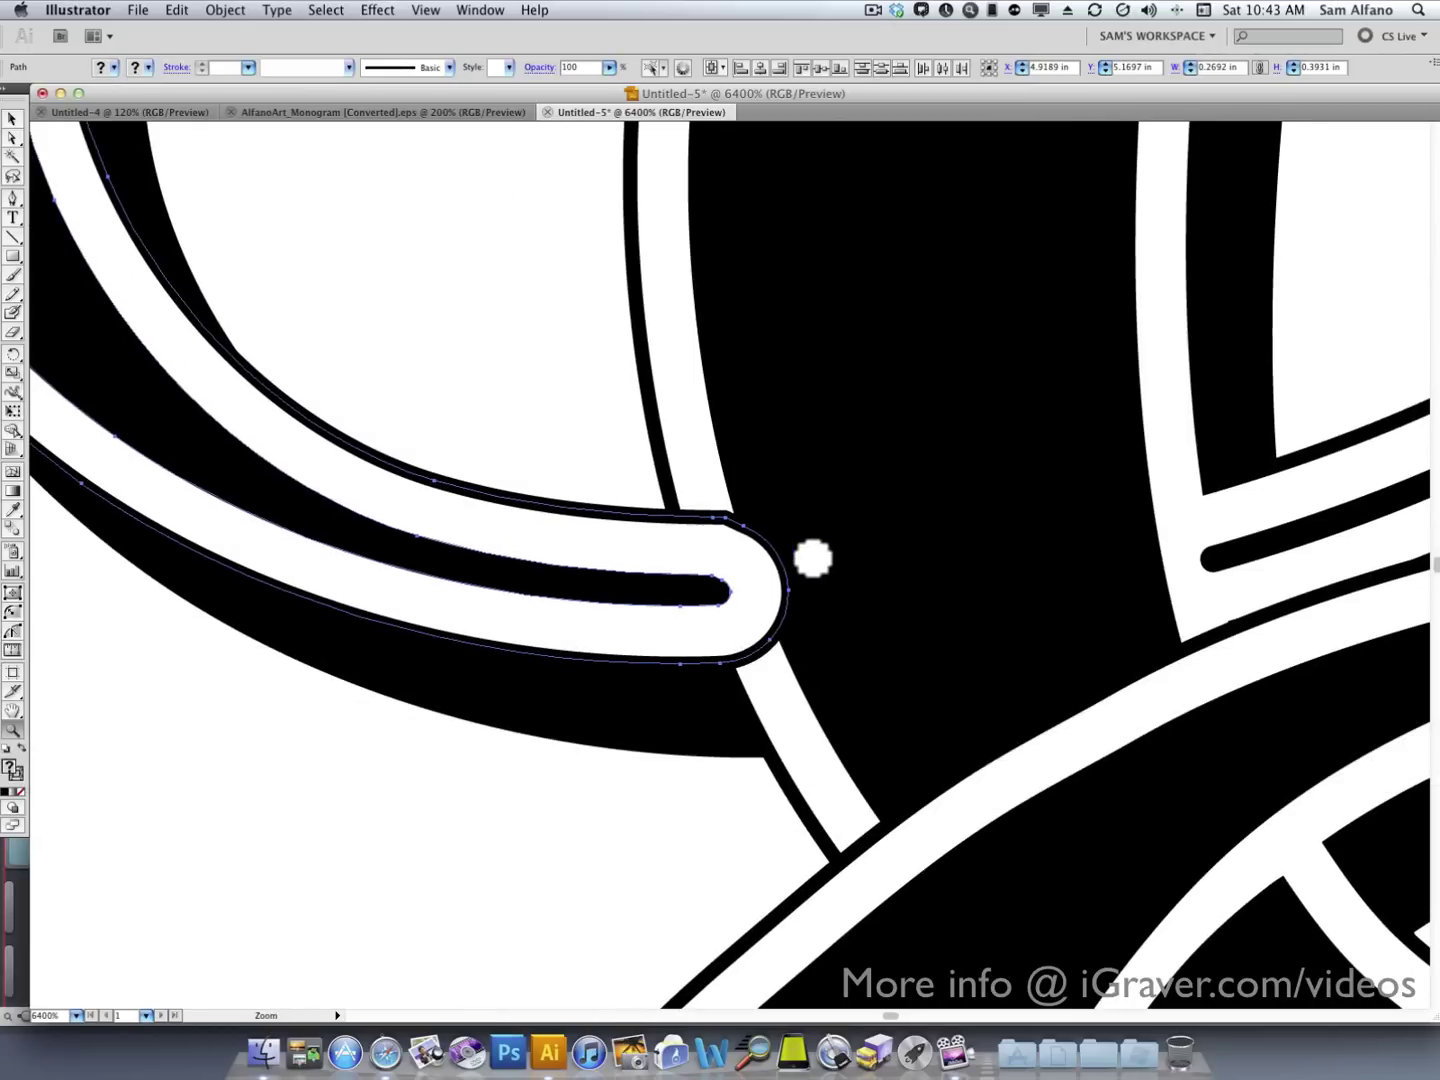
key("shift+e")
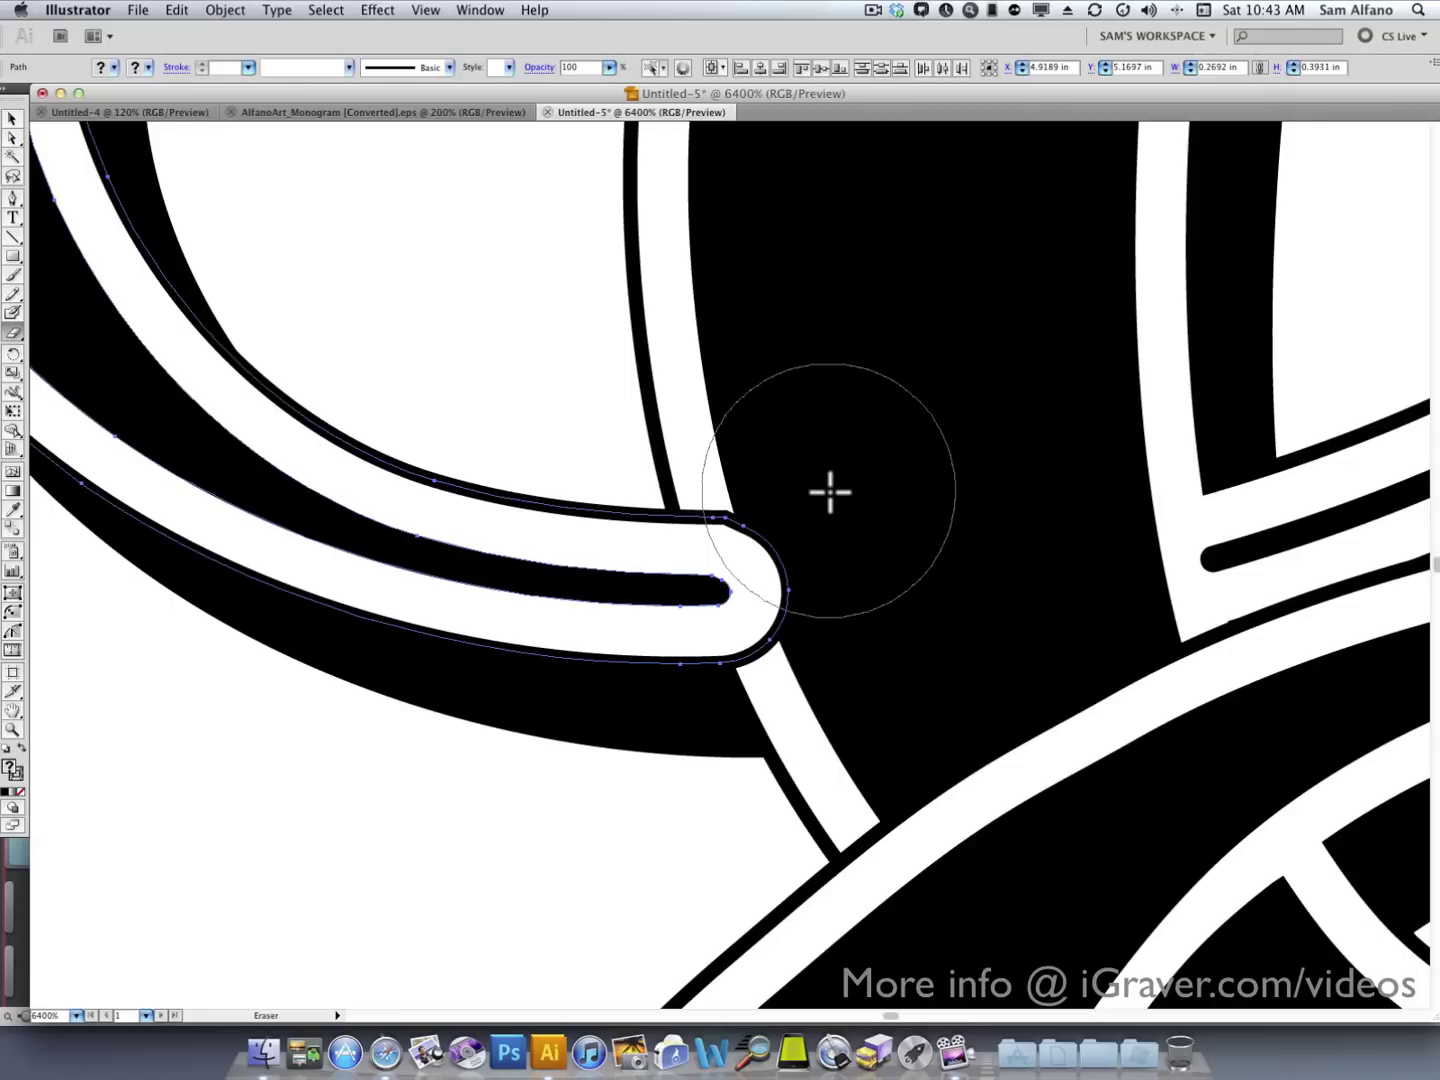
key("bracketleft")
key("bracketleft")
key("bracketleft")
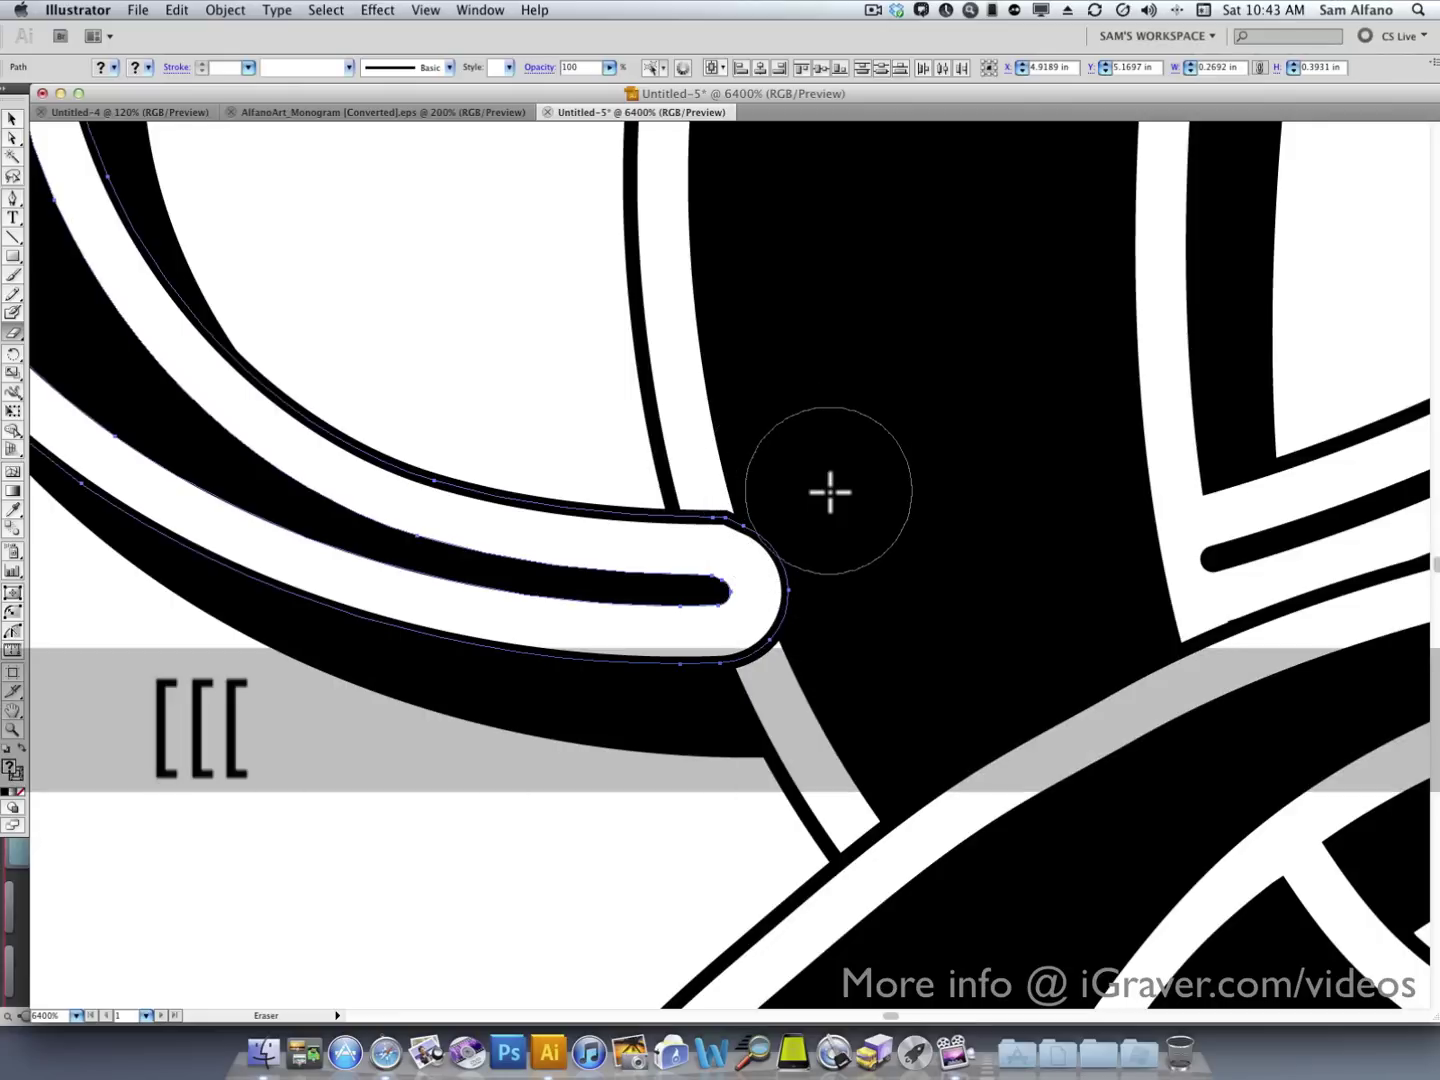
key("bracketright")
key("bracketright")
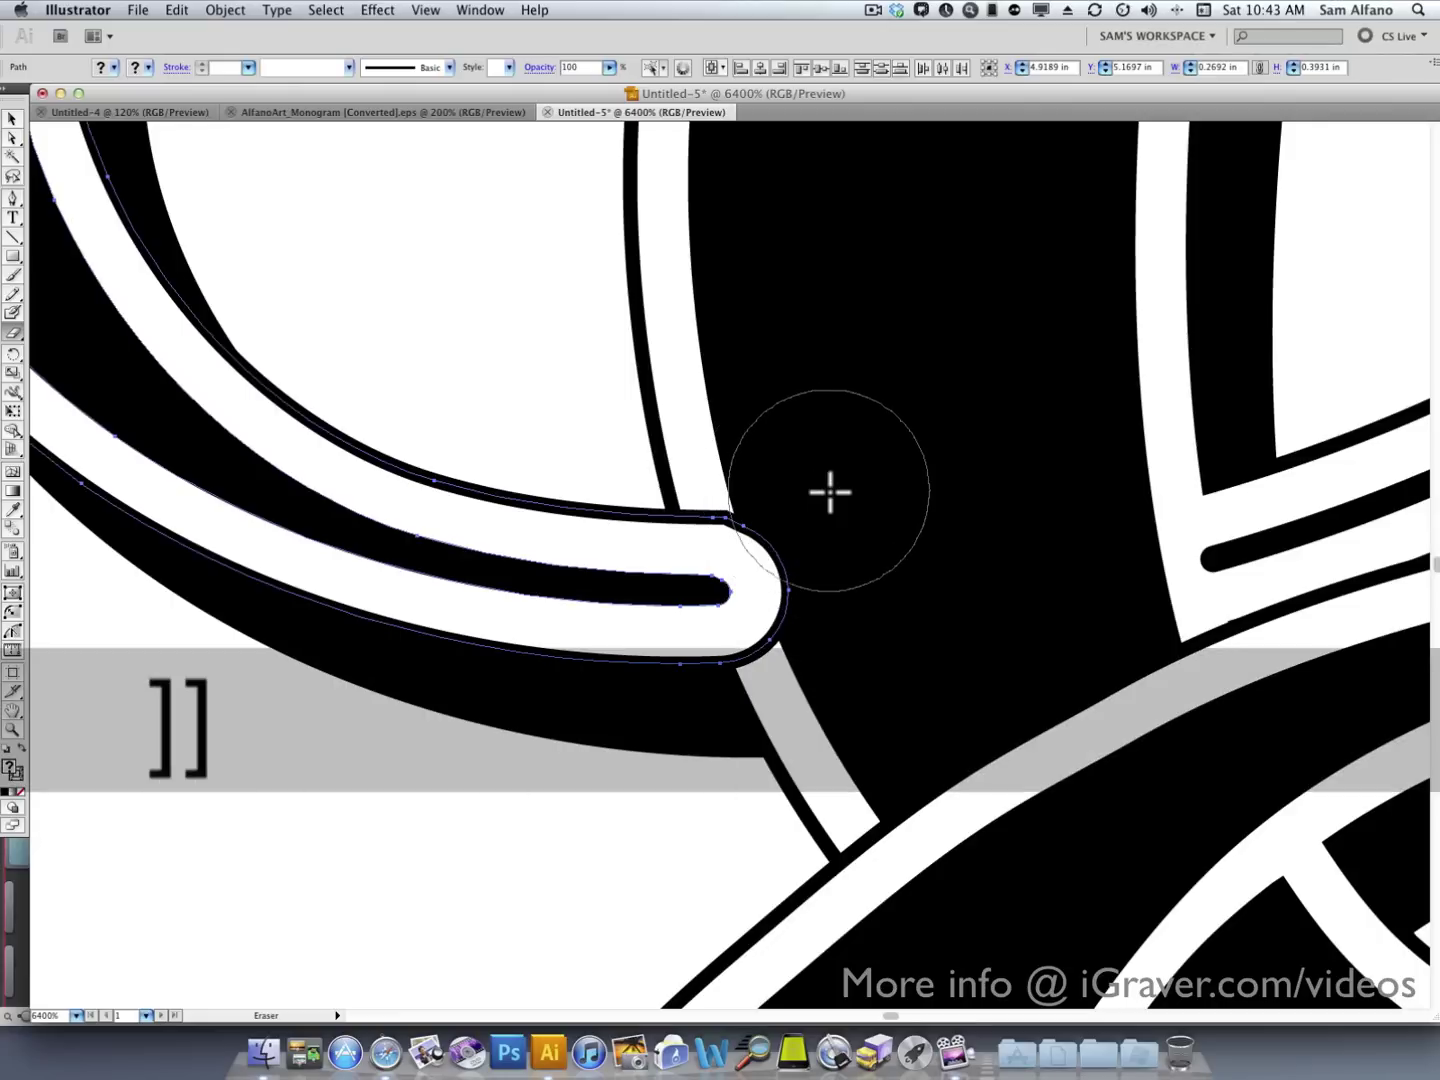
key("bracketleft")
key("bracketleft")
key("bracketleft")
key("bracketleft")
key("bracketleft")
key("bracketleft")
key("bracketleft")
key("bracketleft")
key("bracketleft")
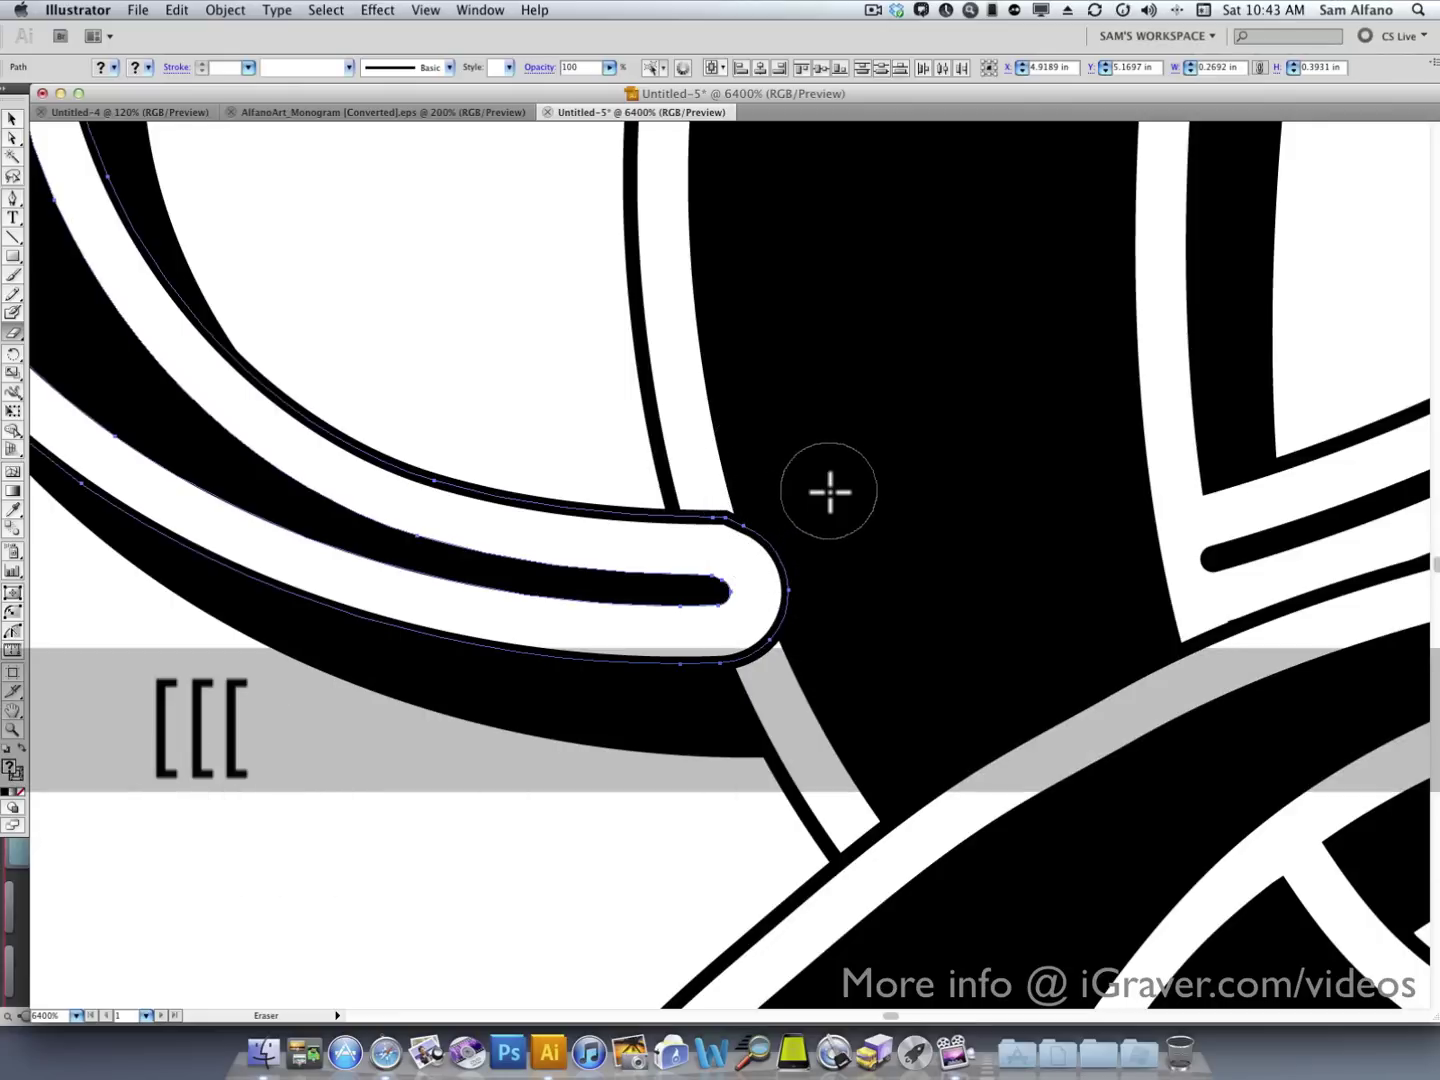
key("bracketleft")
key("bracketleft")
key("bracketleft")
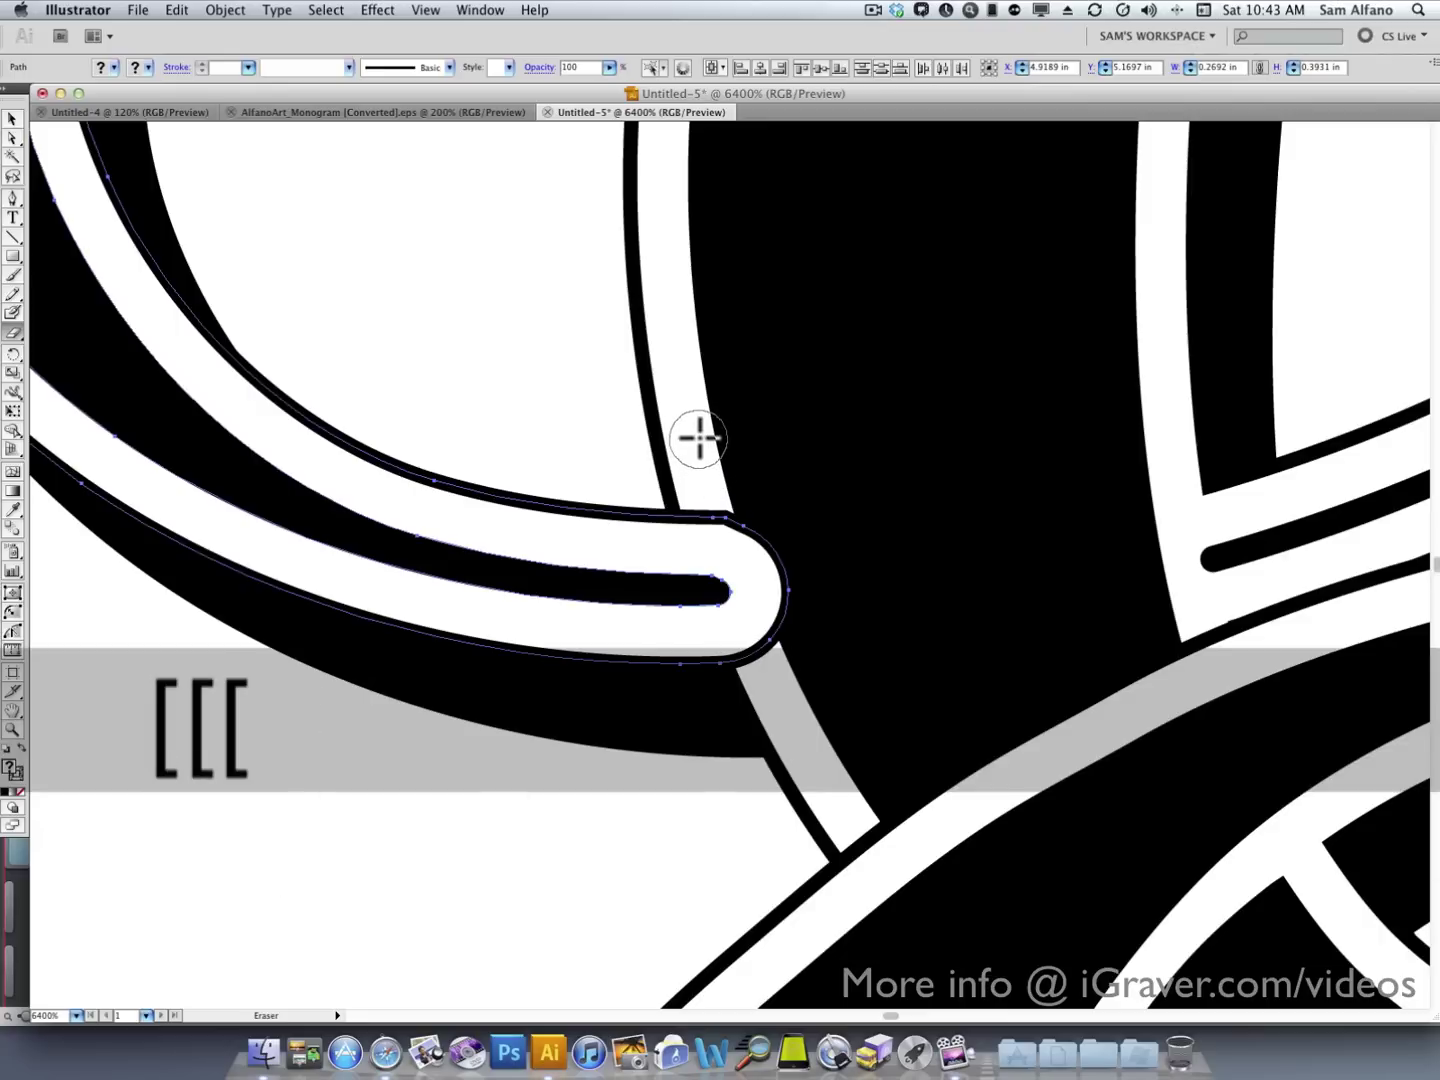
mouse_move(701, 489)
left_mouse_down()
mouse_move(787, 680)
mouse_move(784, 654)
left_mouse_up()
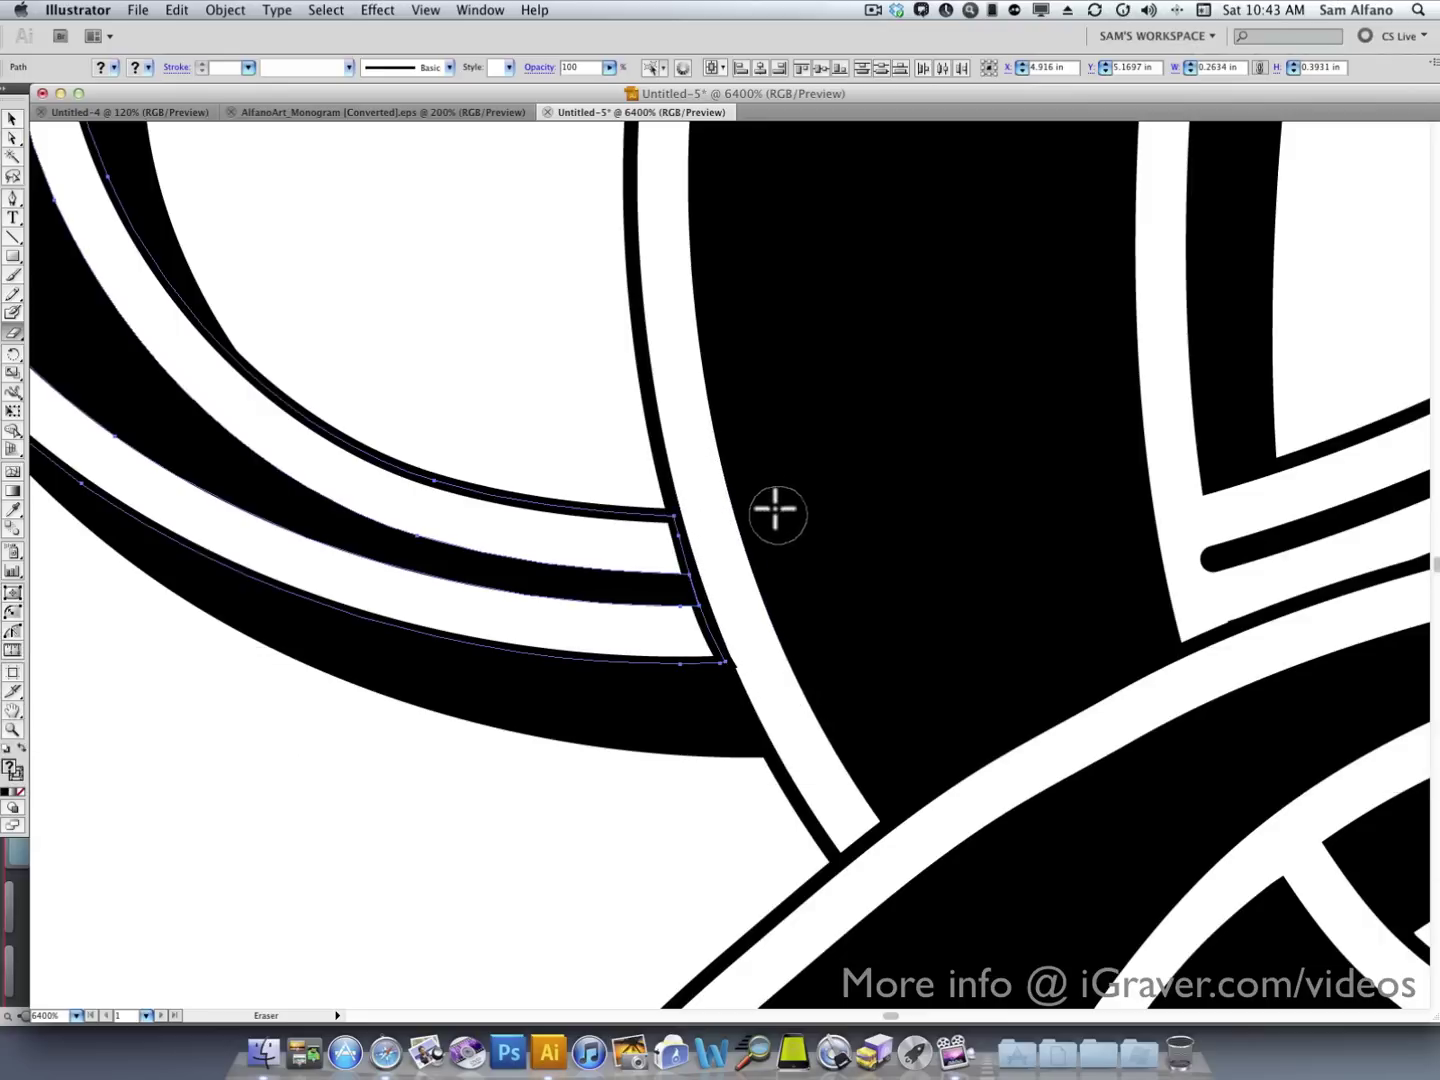
key("super+minus")
key("super+minus")
key("super+minus")
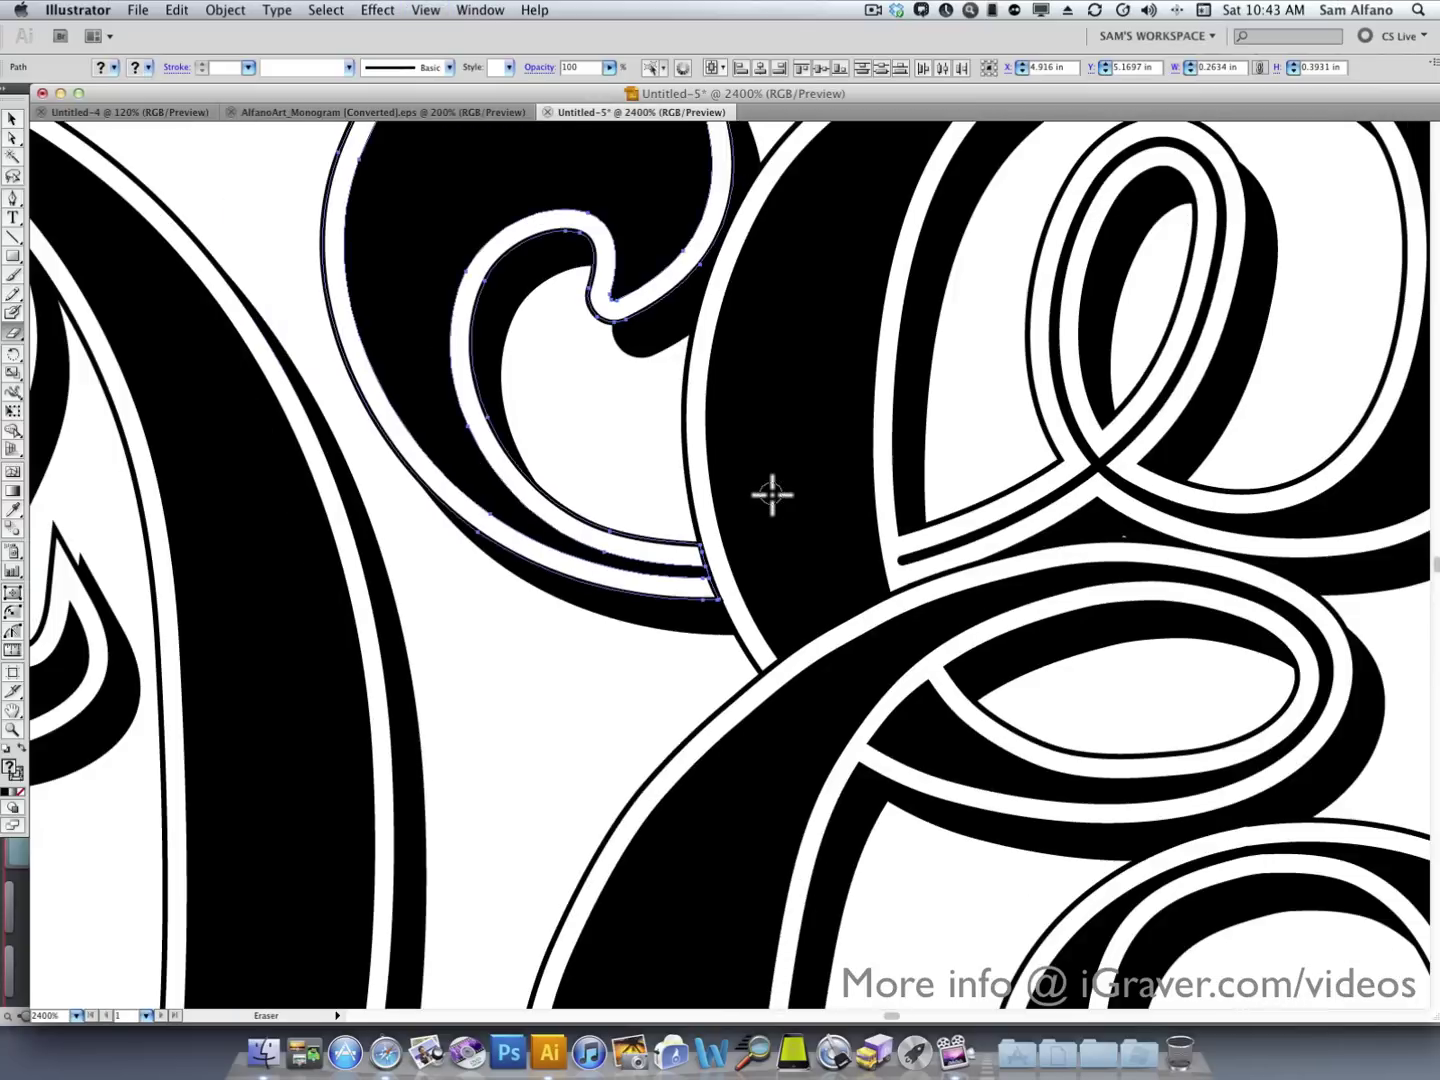
key("super+minus")
key("super+minus")
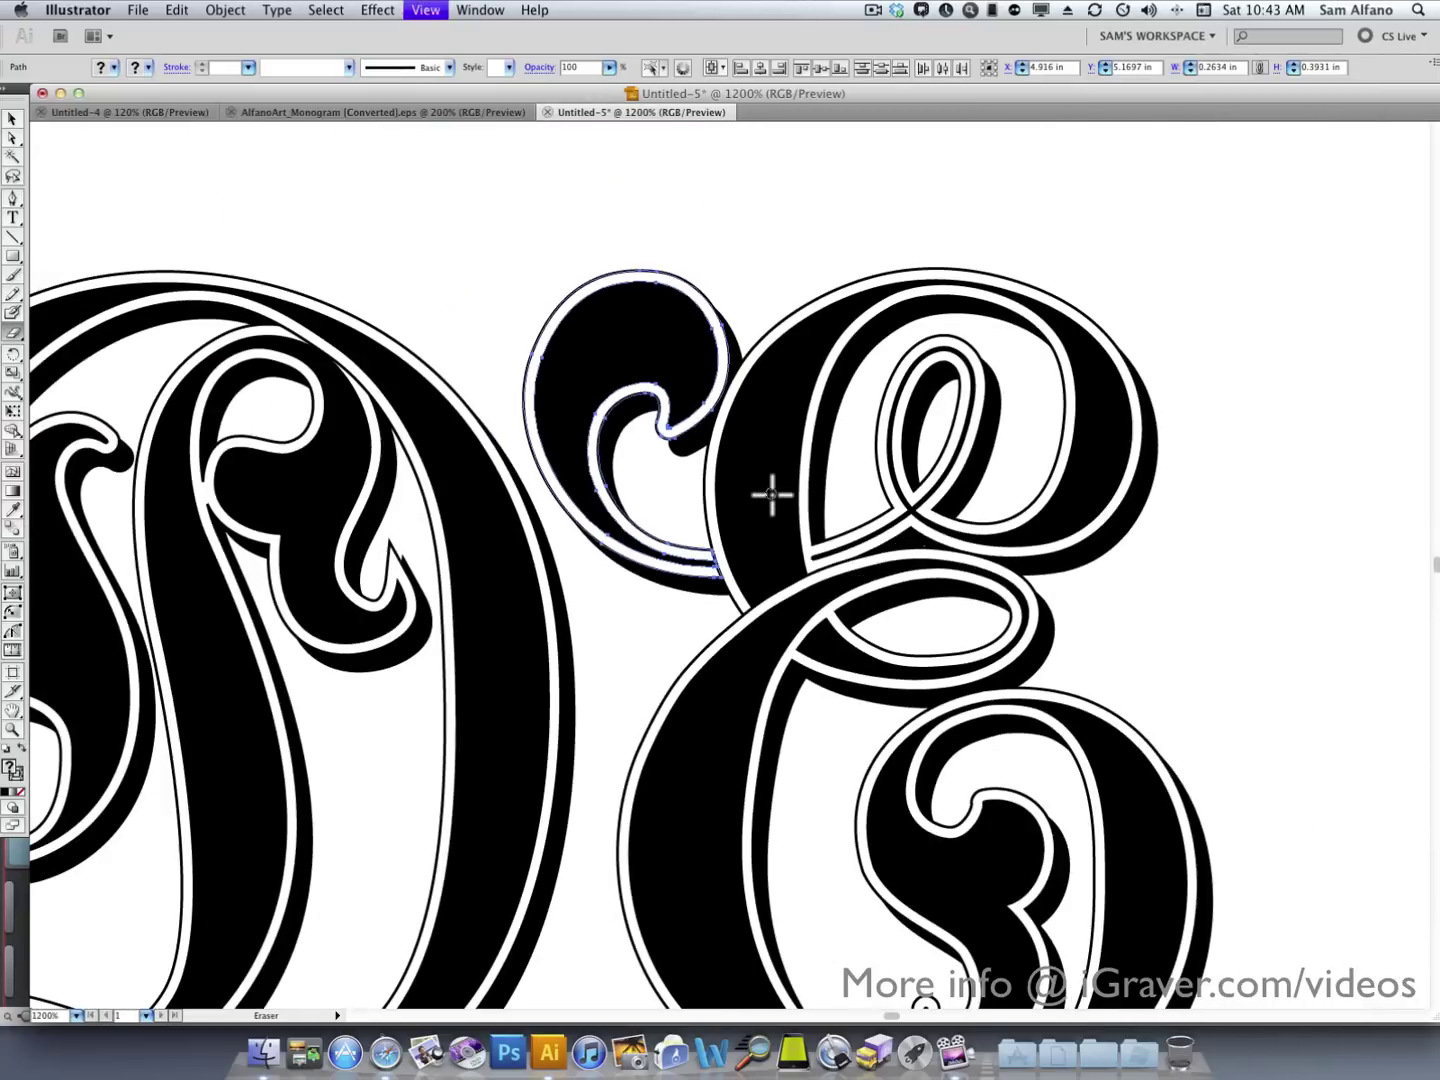
Zoom into the D's bottom loop junction and select its outer and inner outline paths
mouse_move(706, 678)
left_mouse_down()
mouse_move(849, 612)
mouse_move(987, 481)
mouse_move(951, 566)
mouse_move(691, 734)
left_mouse_up()
key("z")
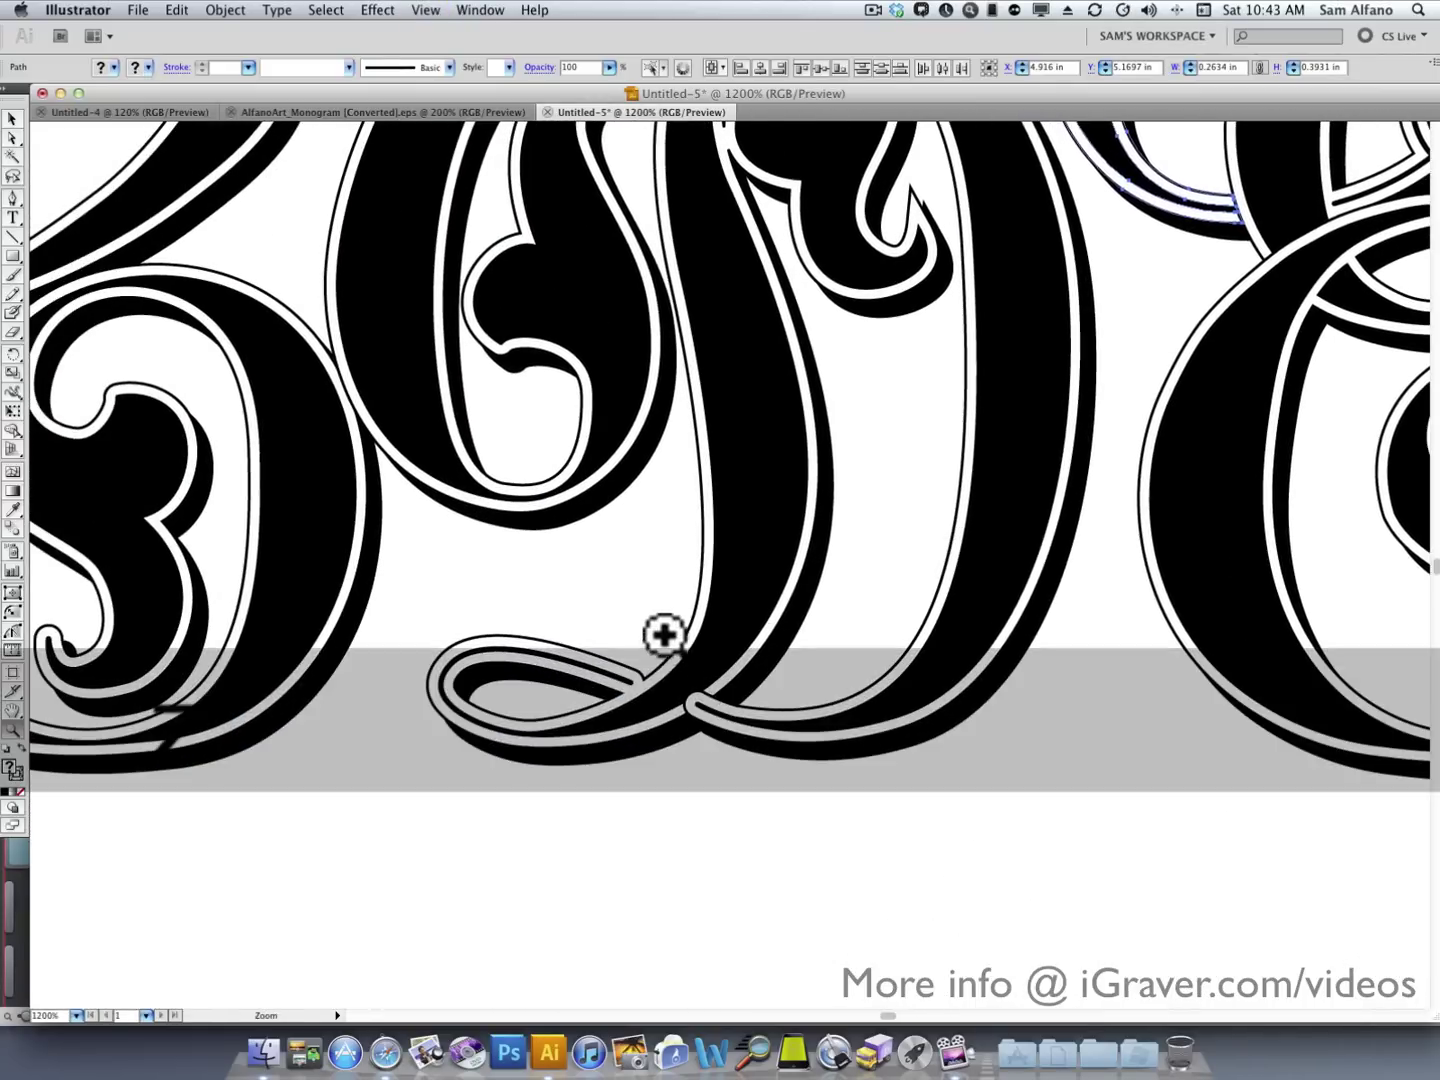
left_click_drag(653, 619, 910, 830)
key("space")
left_click_drag(599, 832, 779, 924)
key("a")
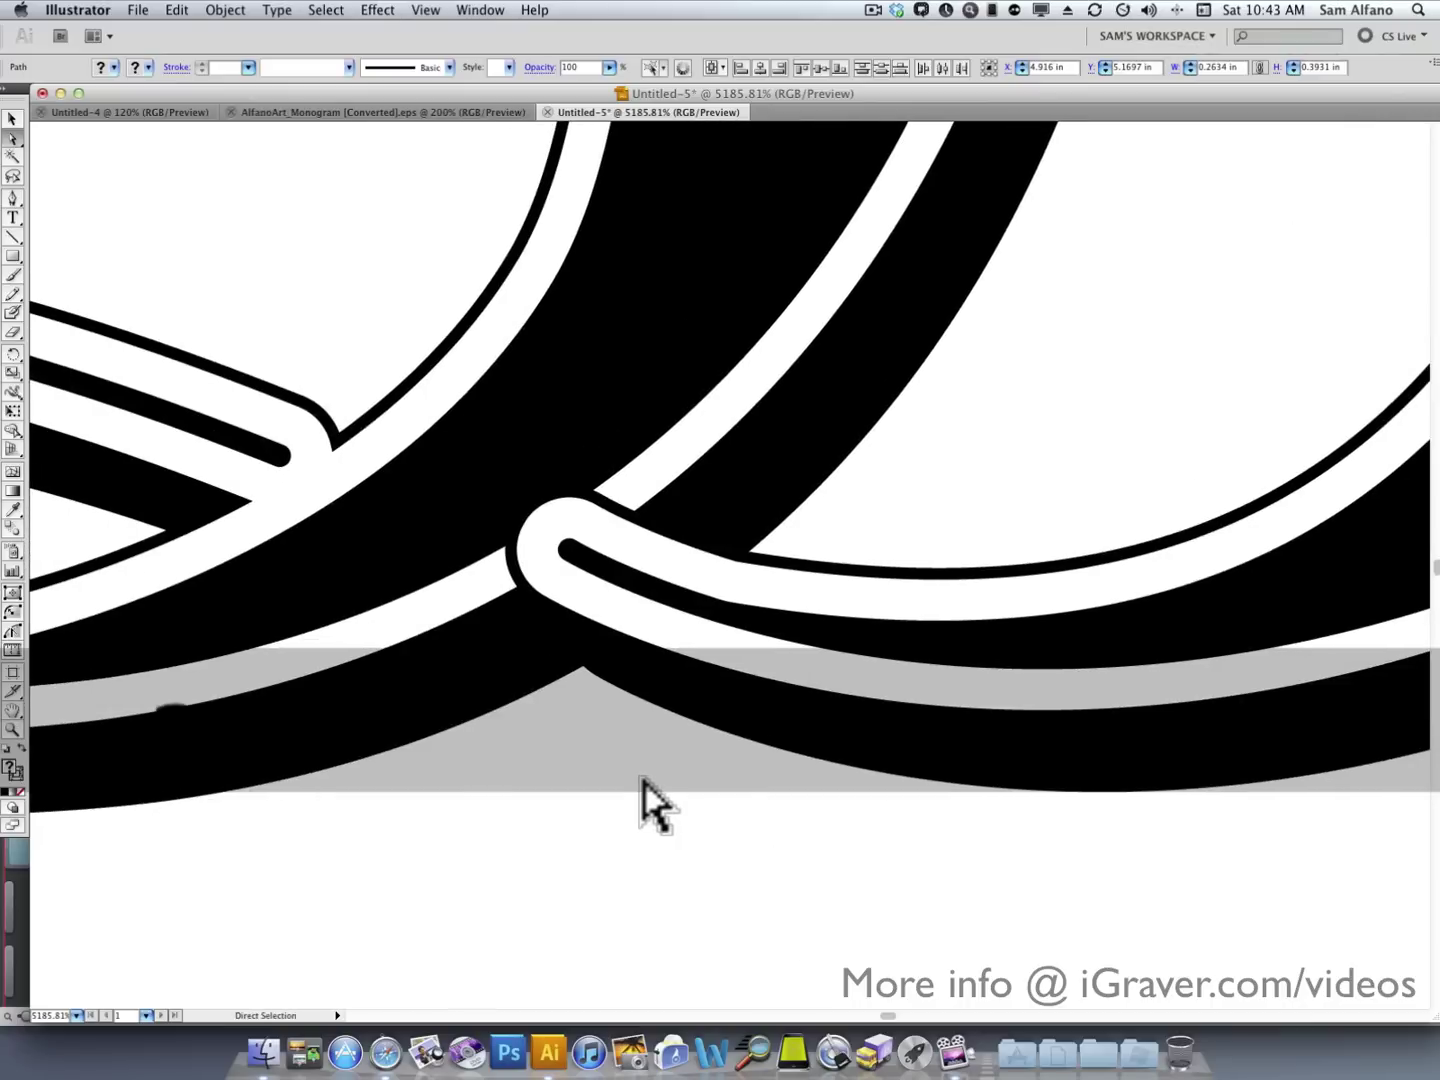
left_click(670, 637)
key("shift")
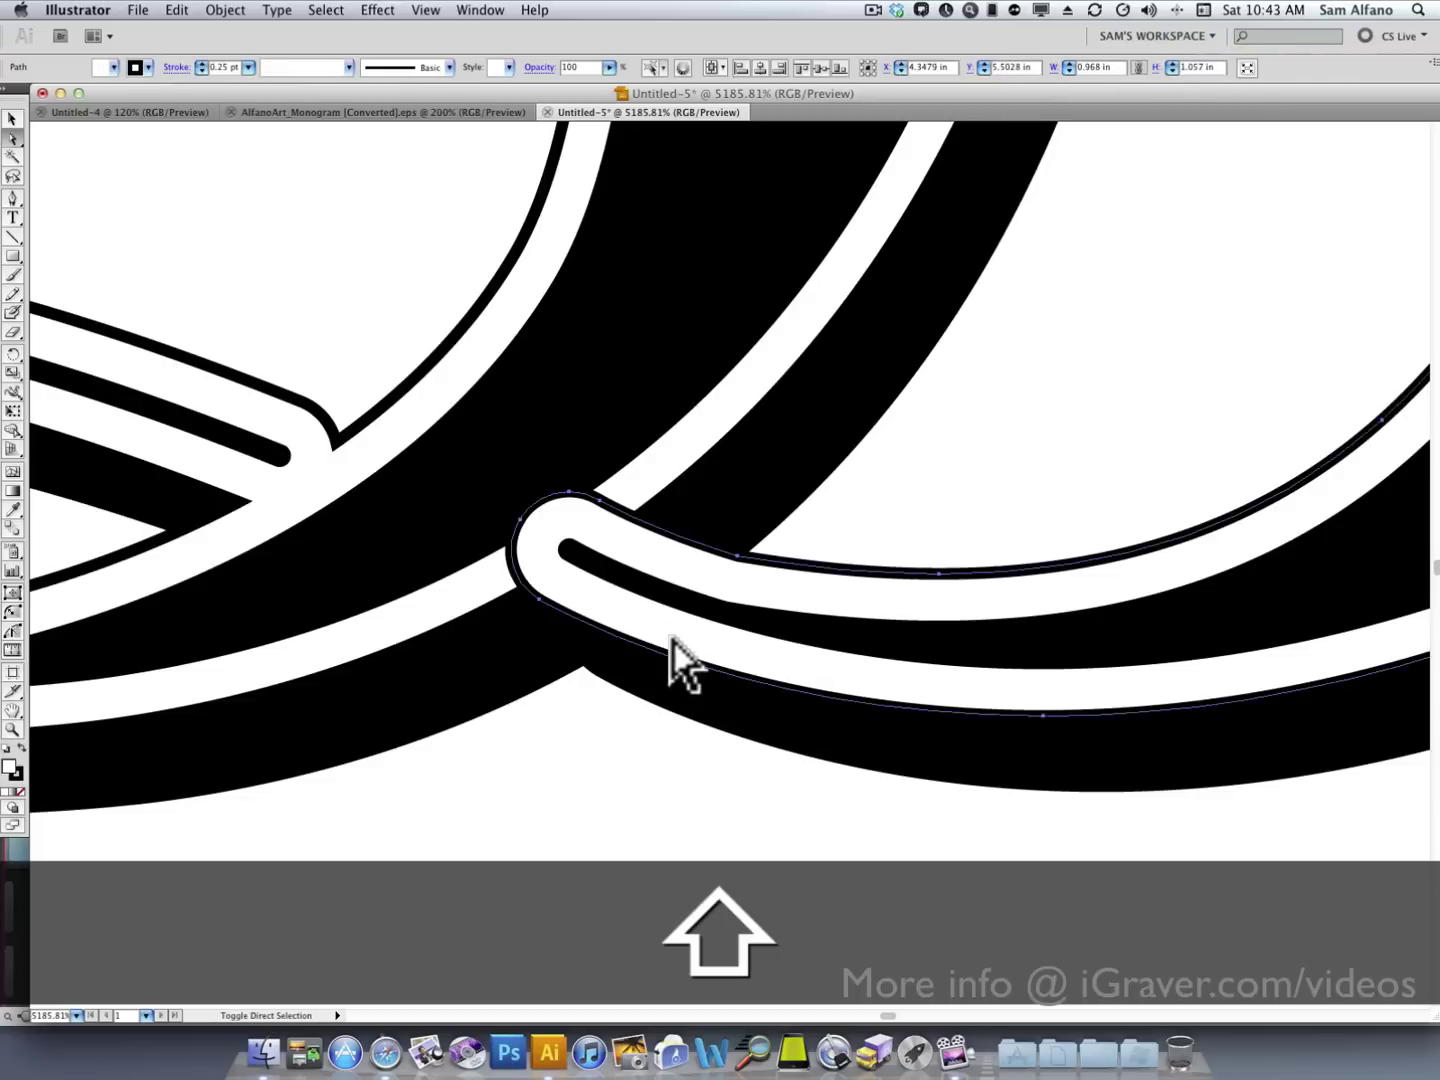
left_click(780, 623, "shift")
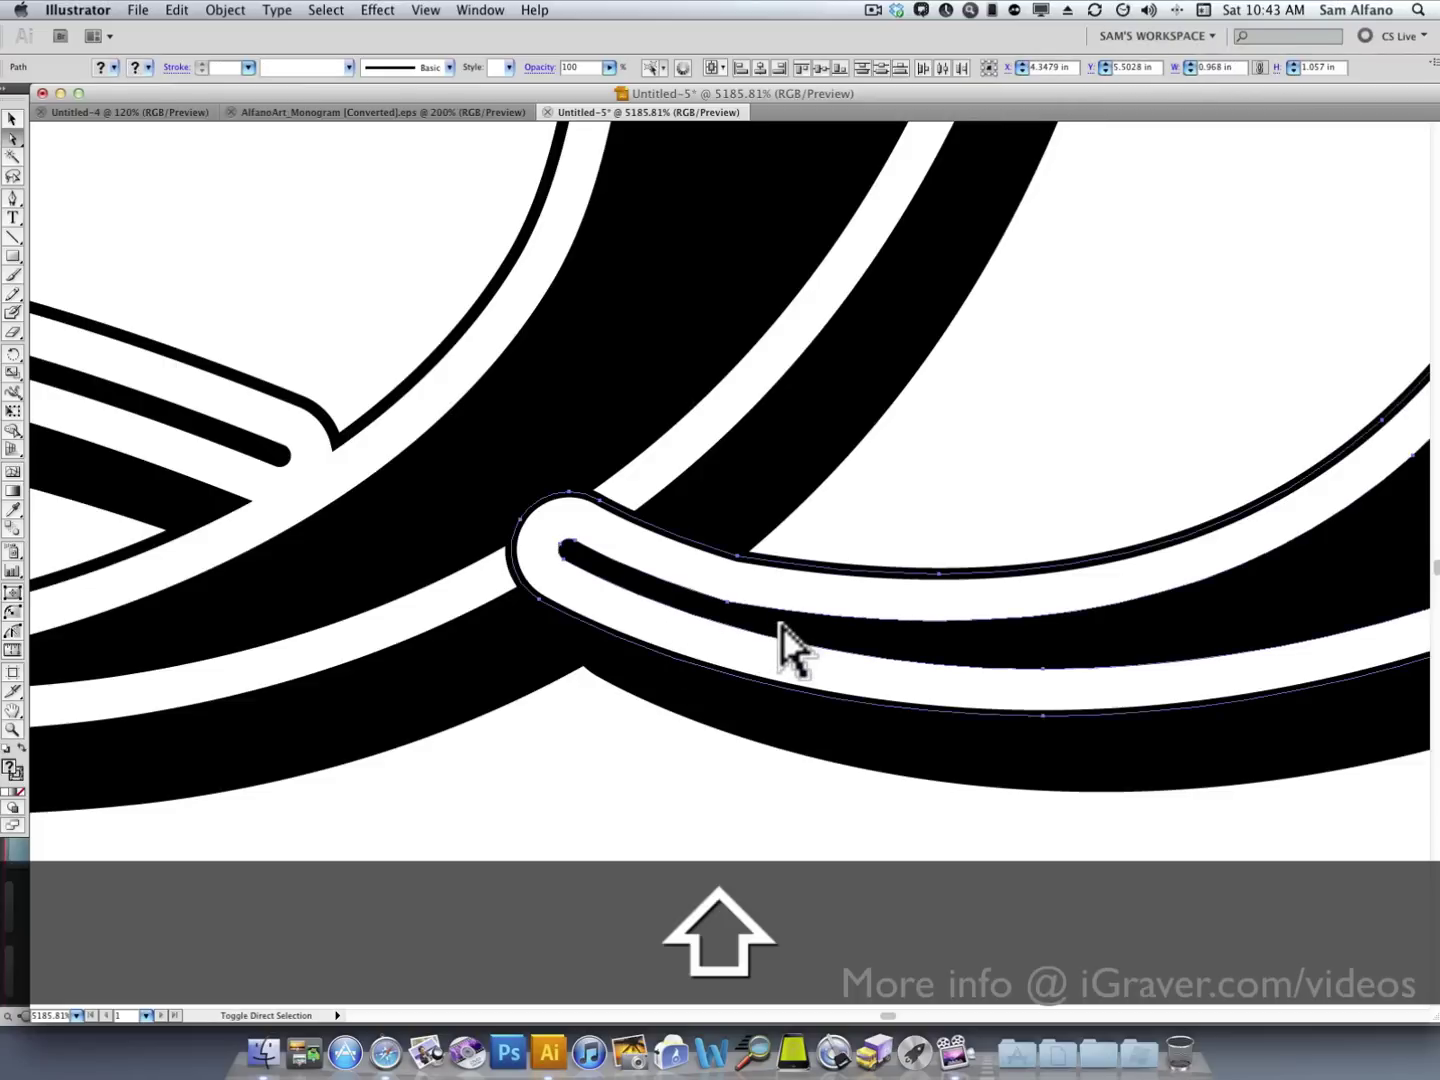
Erase the rounded end cap at the loop junction so it flows into the lower stroke
key("shift+e")
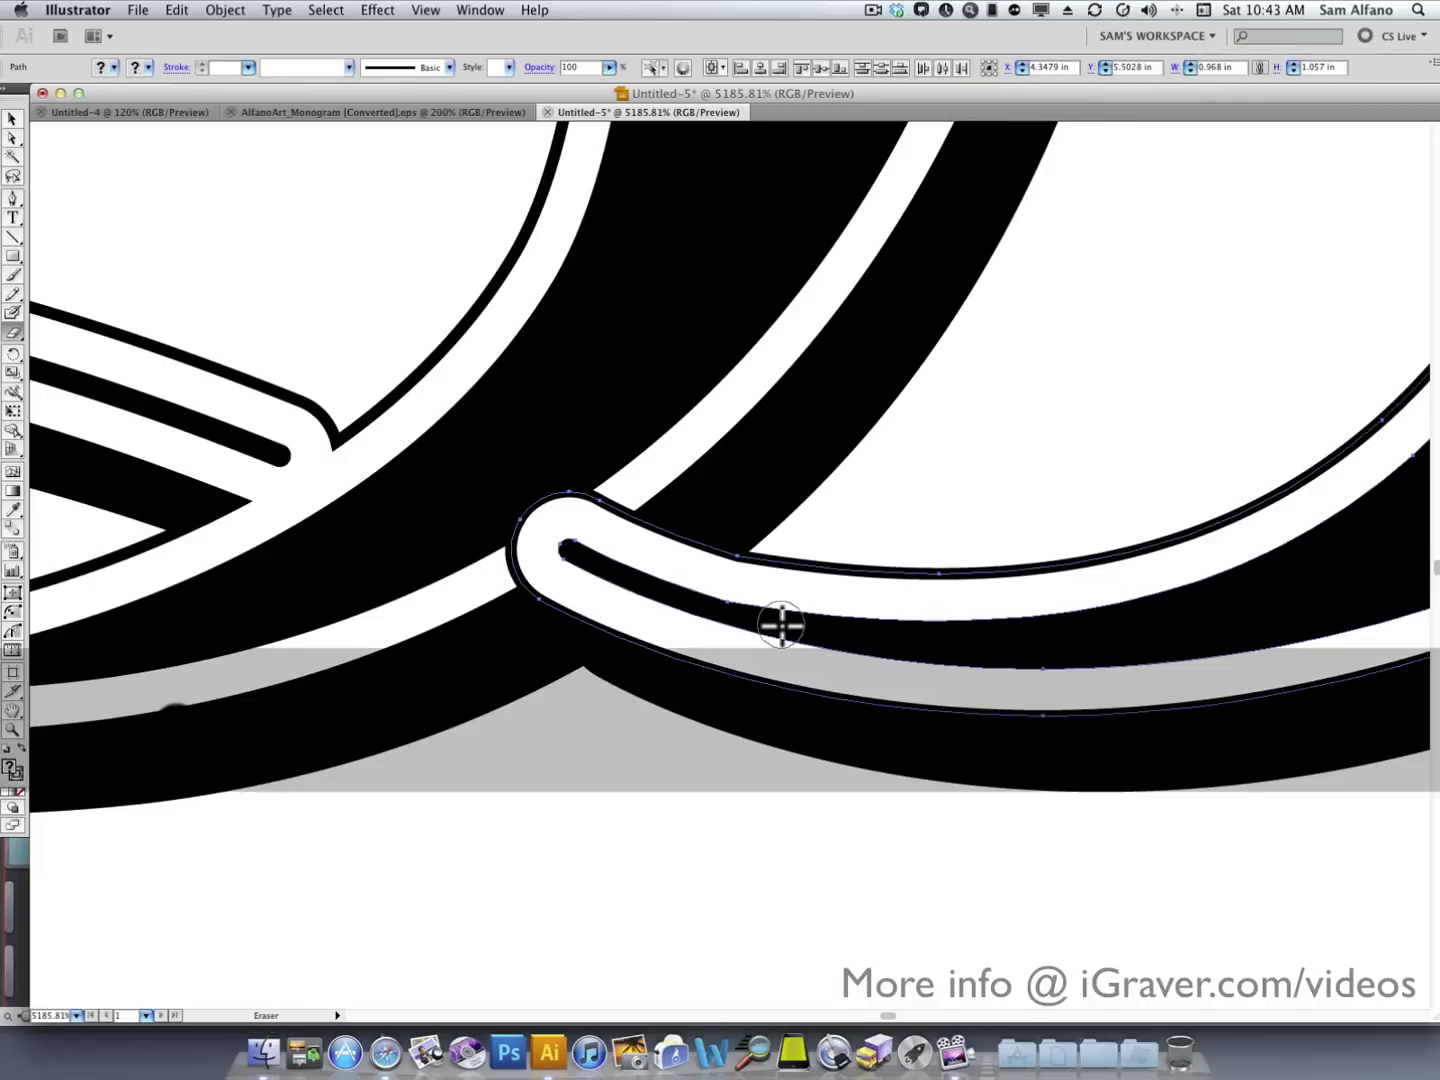
key("super+minus")
key("super+minus")
key("super+minus")
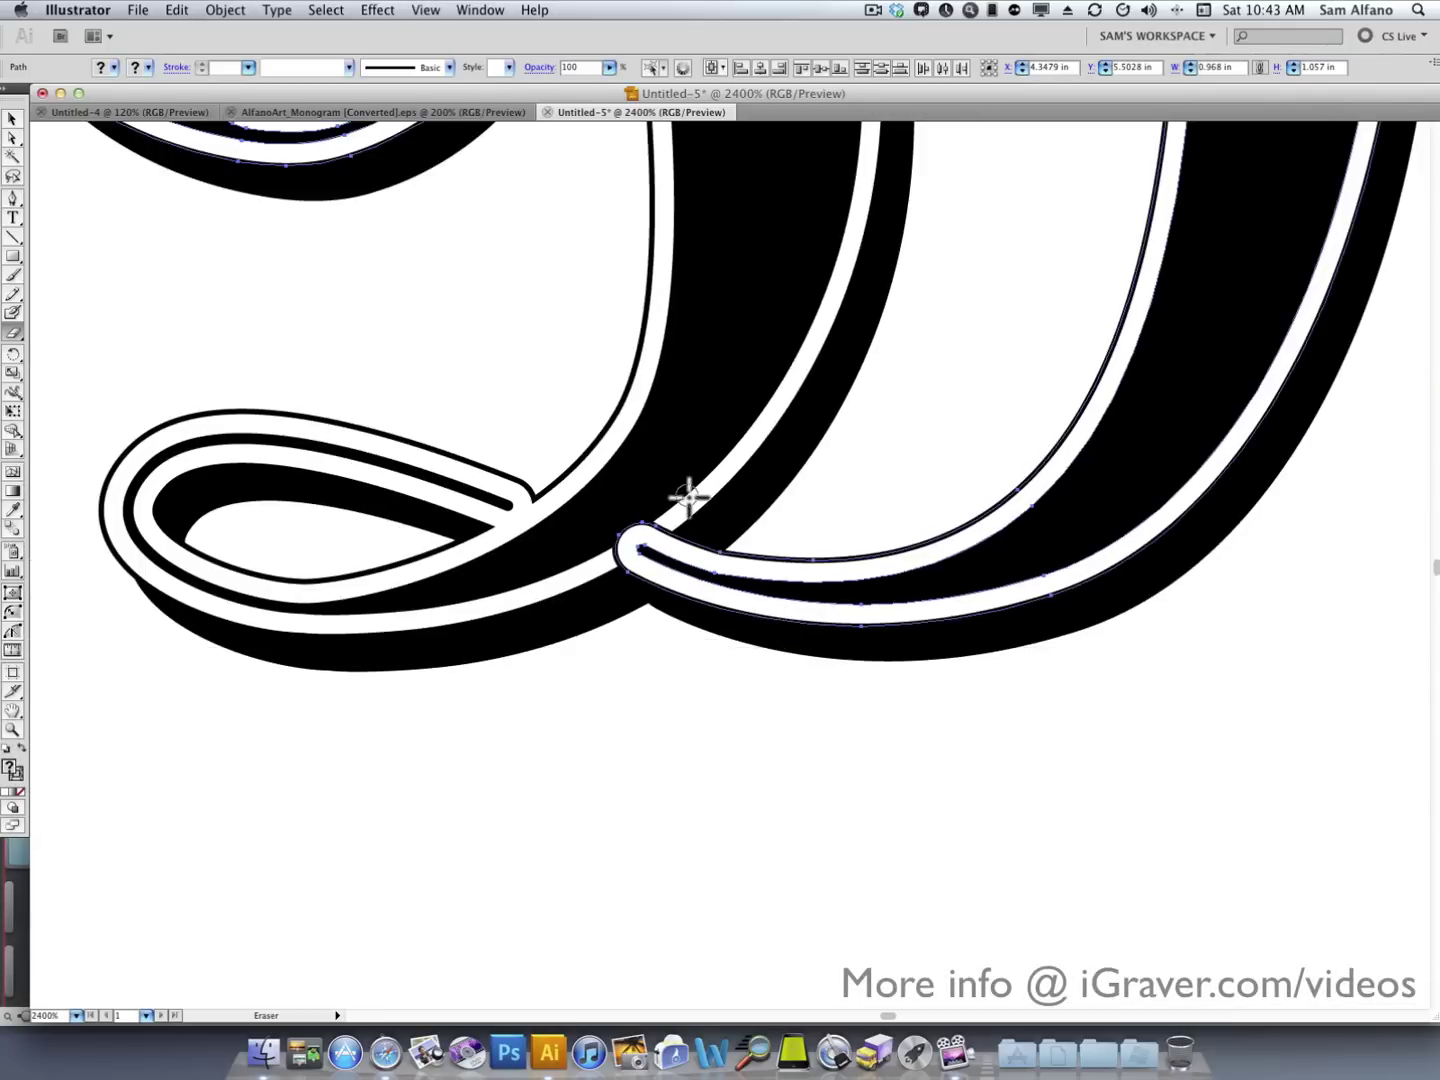
left_click_drag(670, 518, 614, 555)
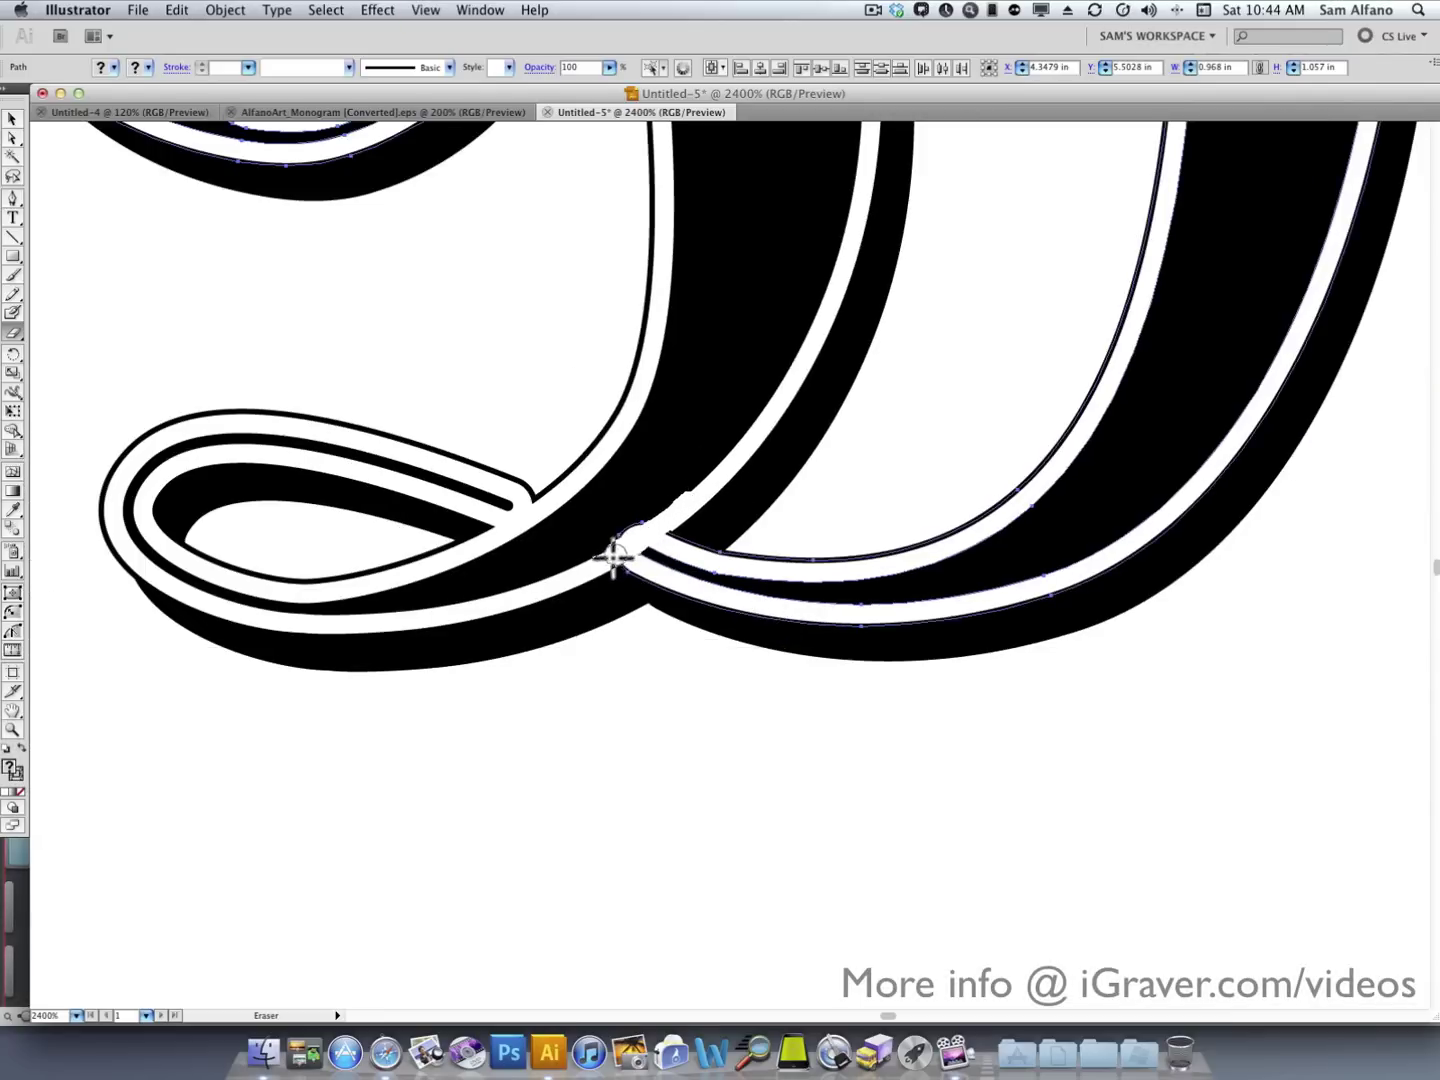
left_click_drag(689, 499, 617, 556)
mouse_move(685, 509)
left_mouse_down()
mouse_move(621, 556)
mouse_move(575, 563)
left_mouse_up()
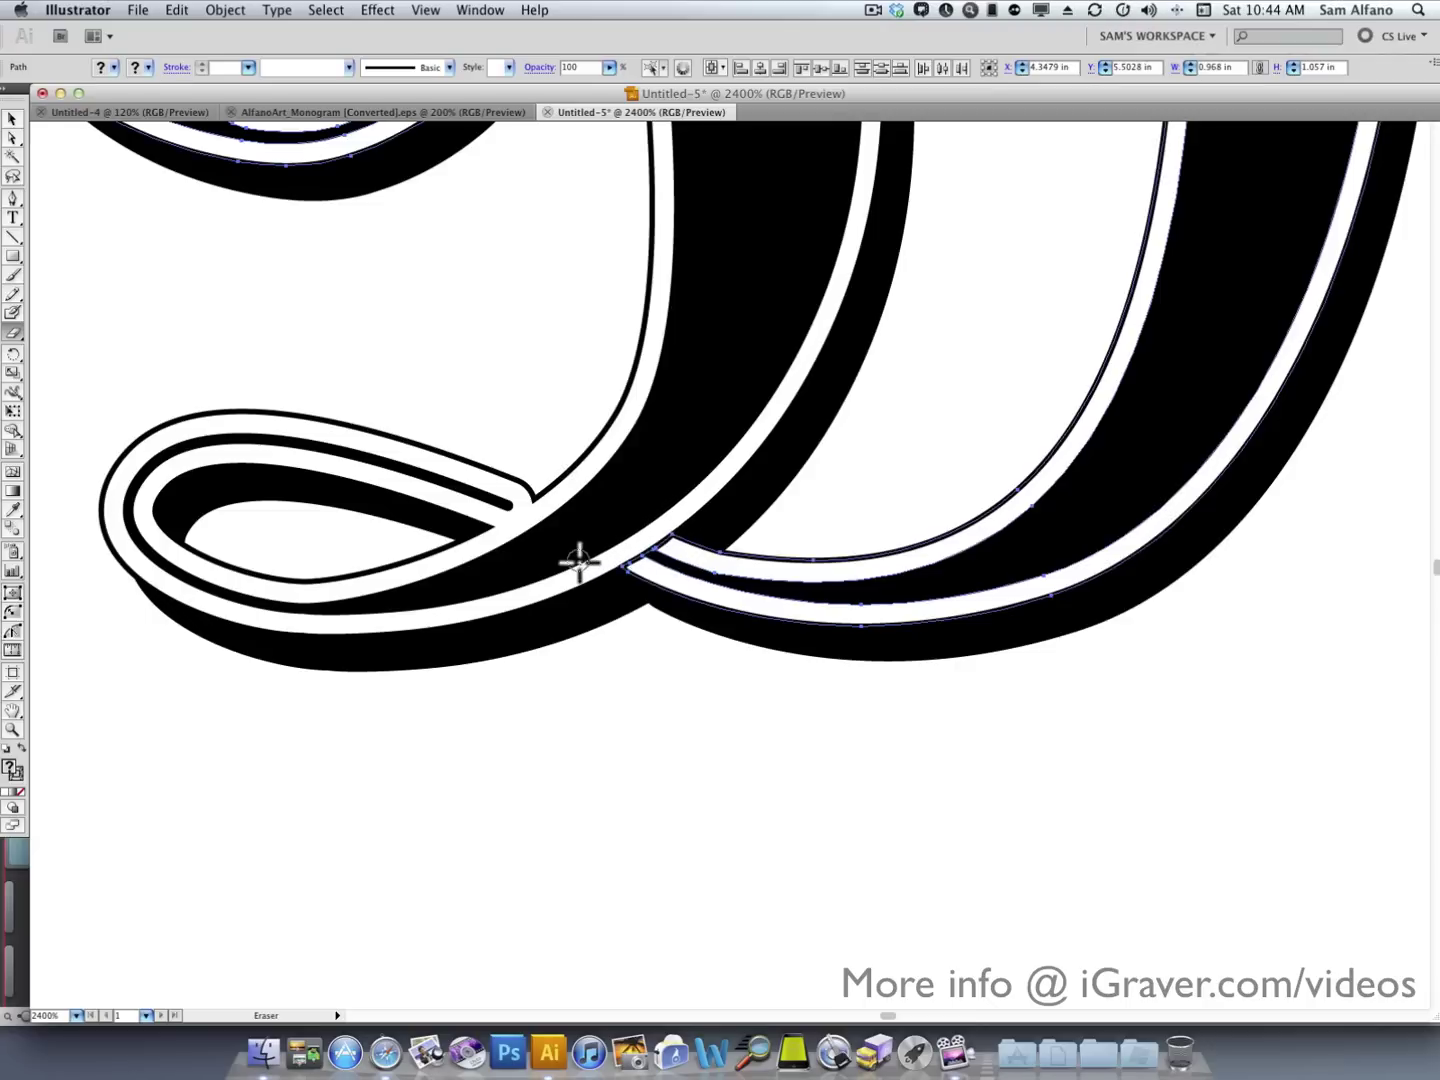
key("super+minus")
key("super+minus")
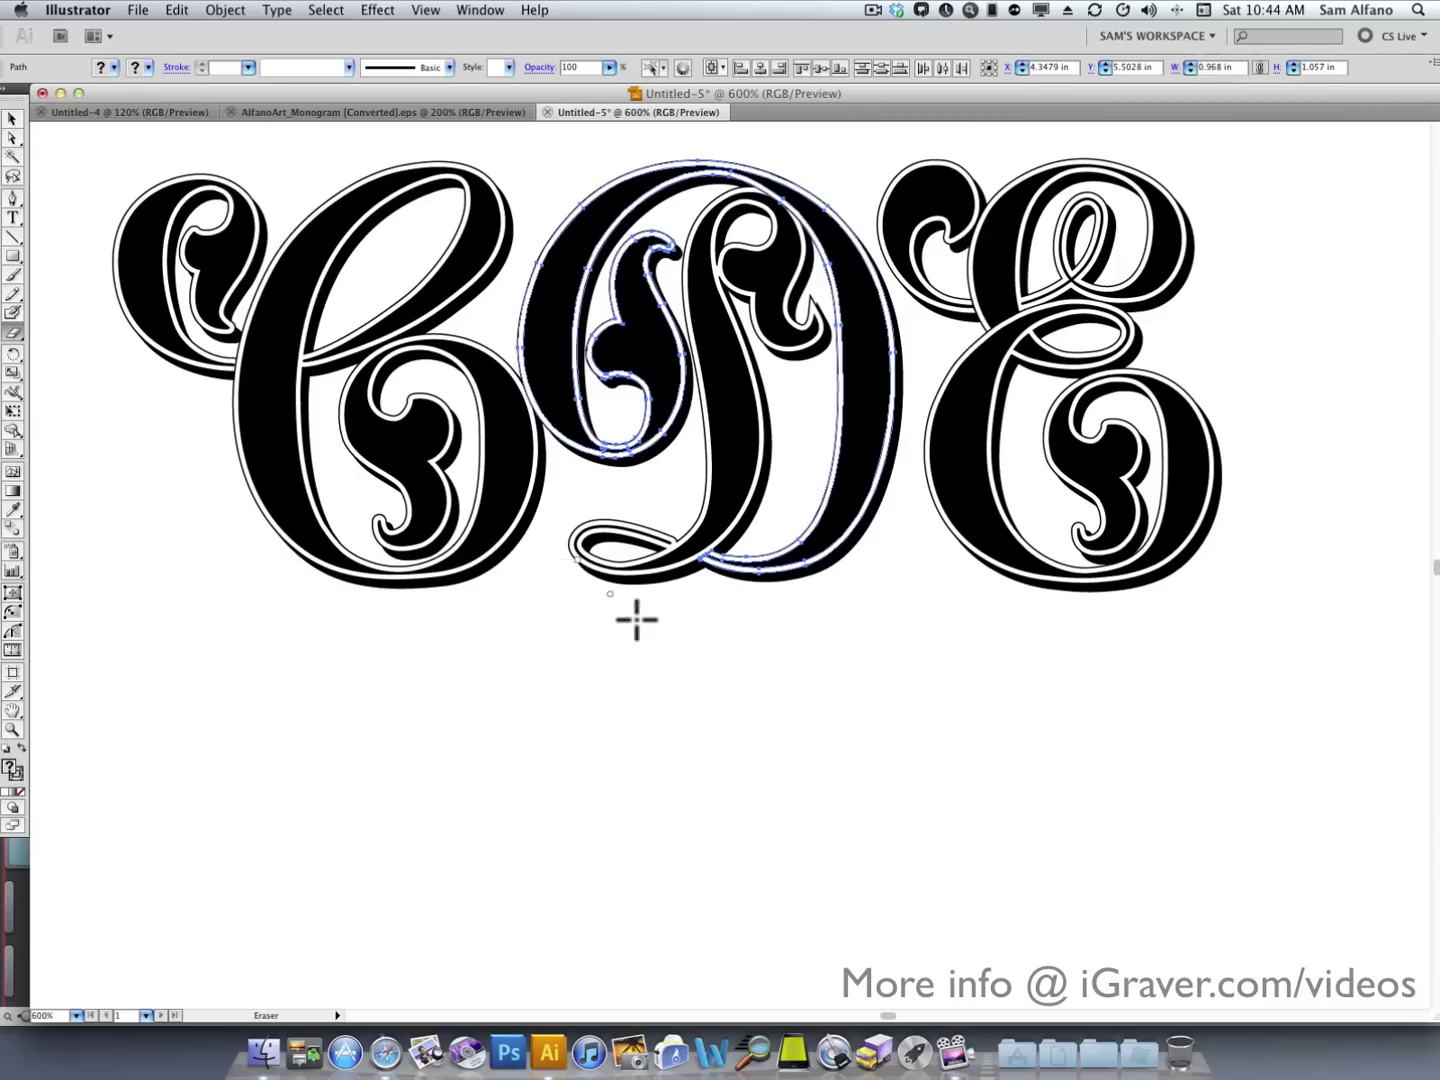
Deselect the D's paths and marquee-select the entire CDE monogram
key("v")
left_click(698, 675)
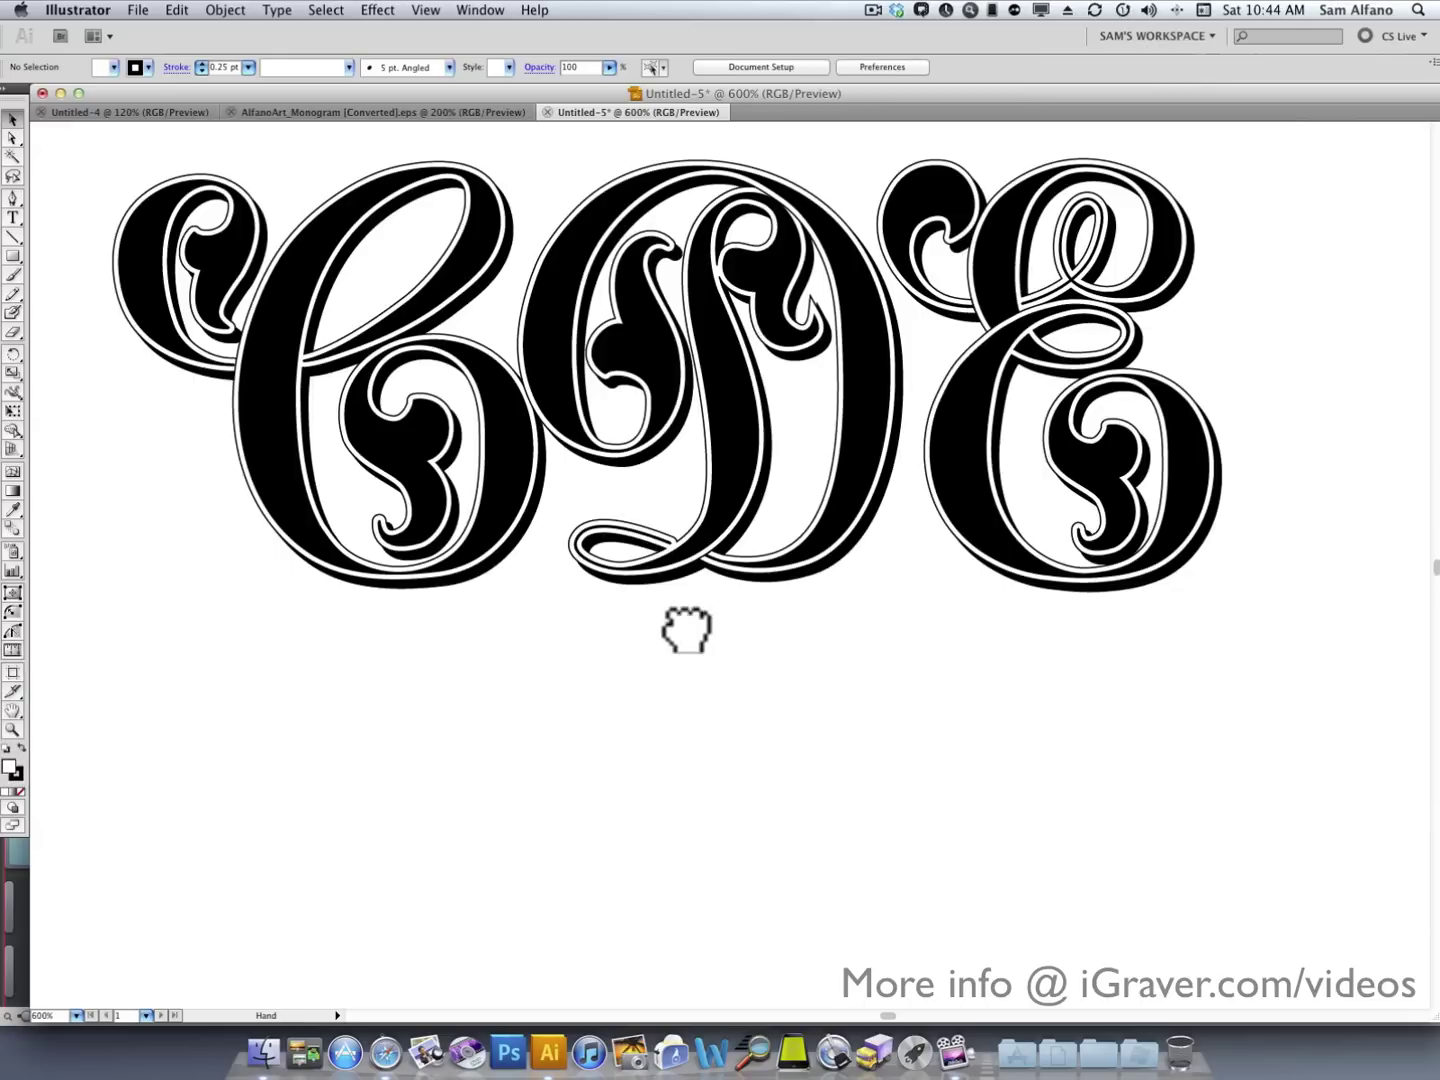
left_click_drag(685, 630, 684, 770)
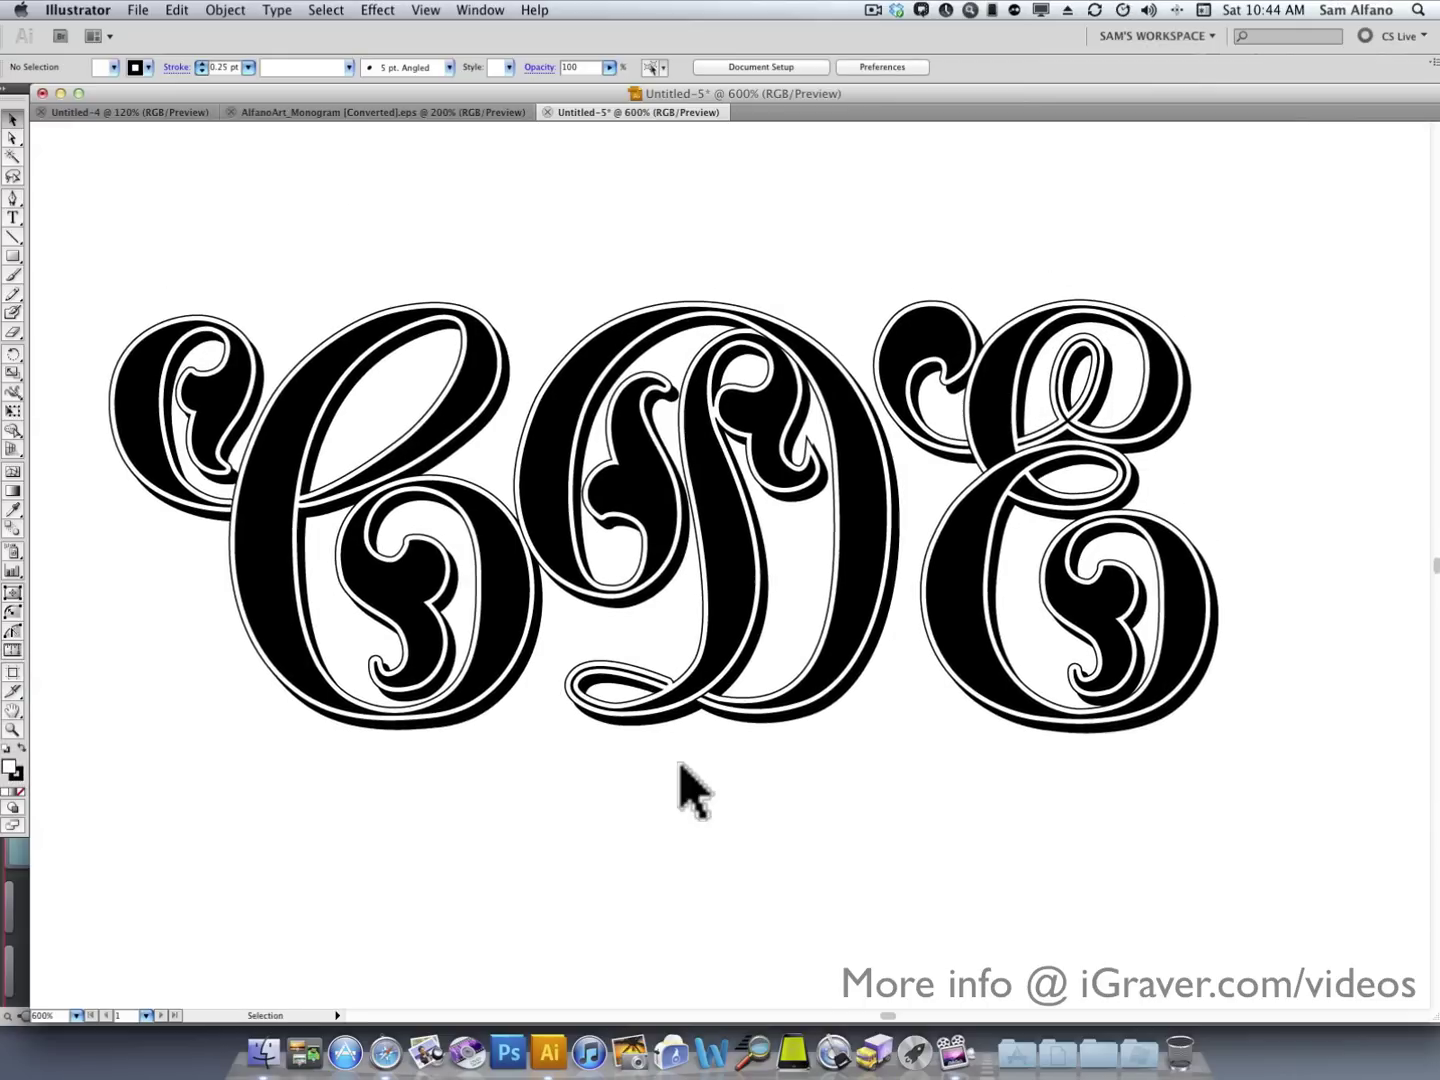
key("super+minus")
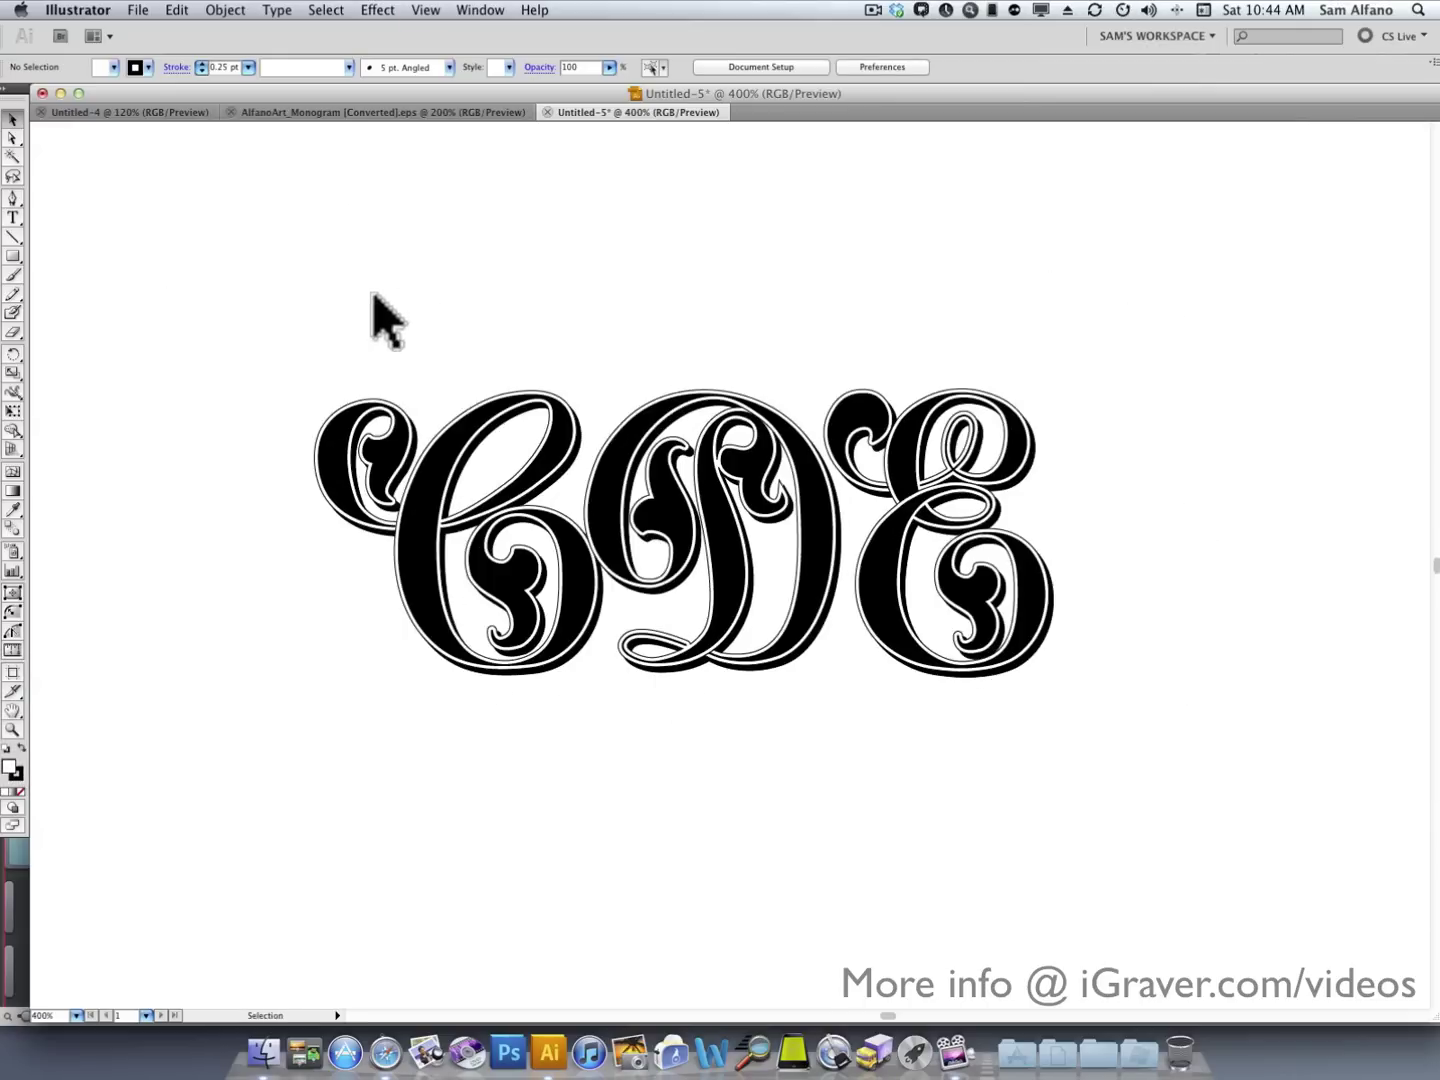
key("v")
left_click_drag(286, 310, 1093, 824)
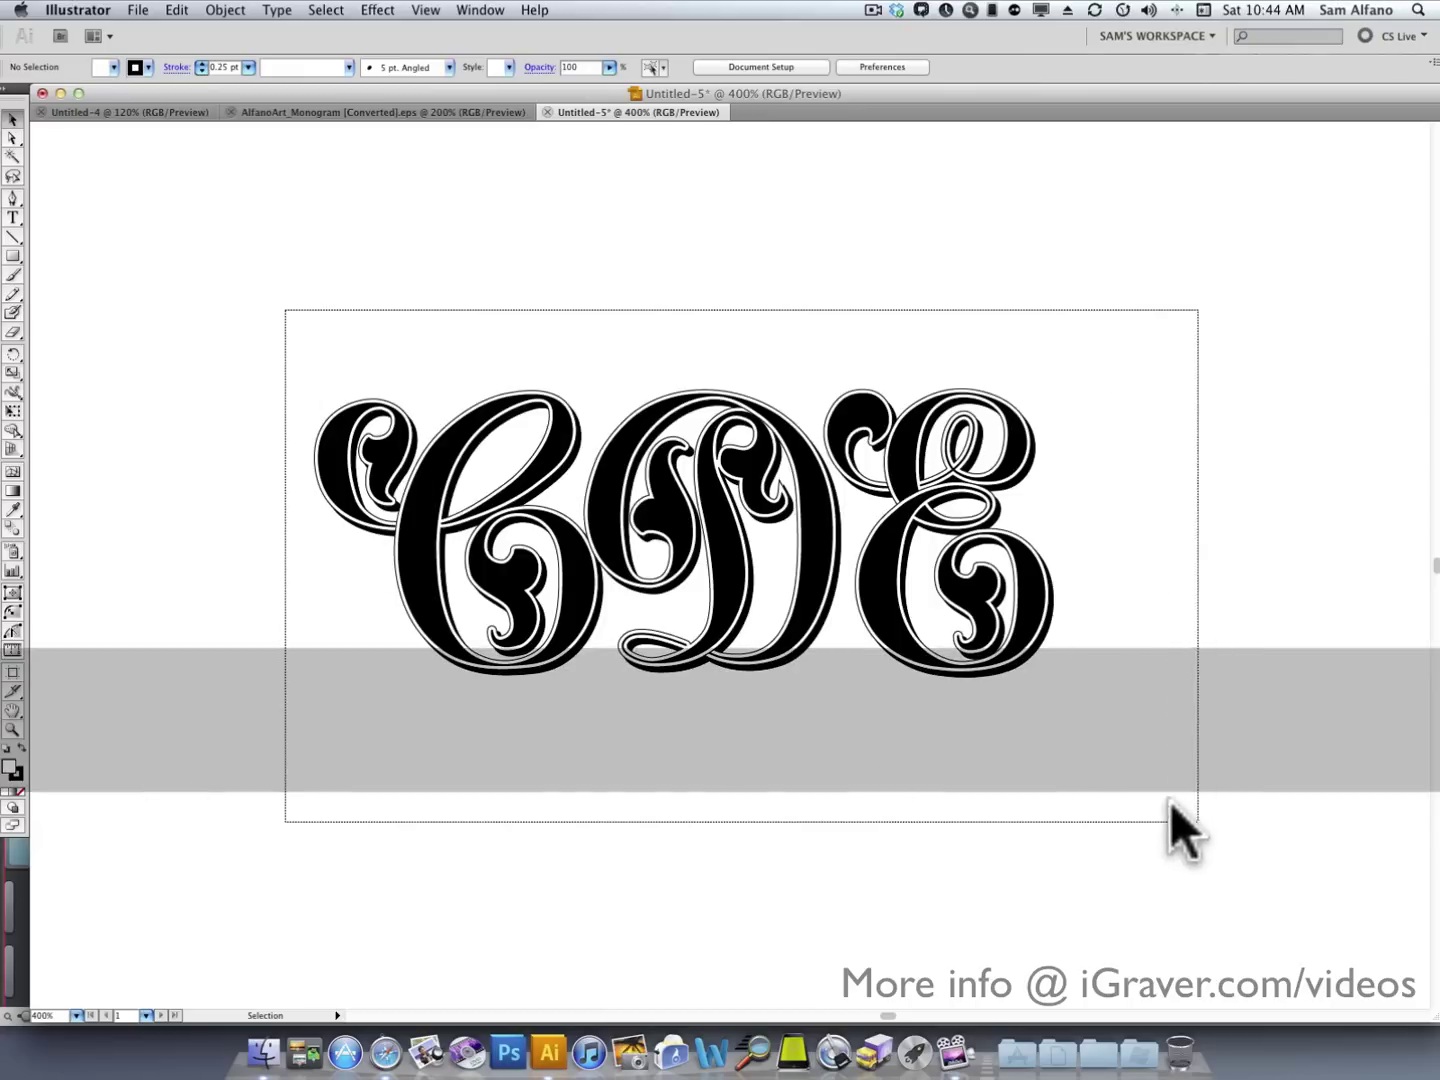
left_click_drag(1167, 802, 1165, 798)
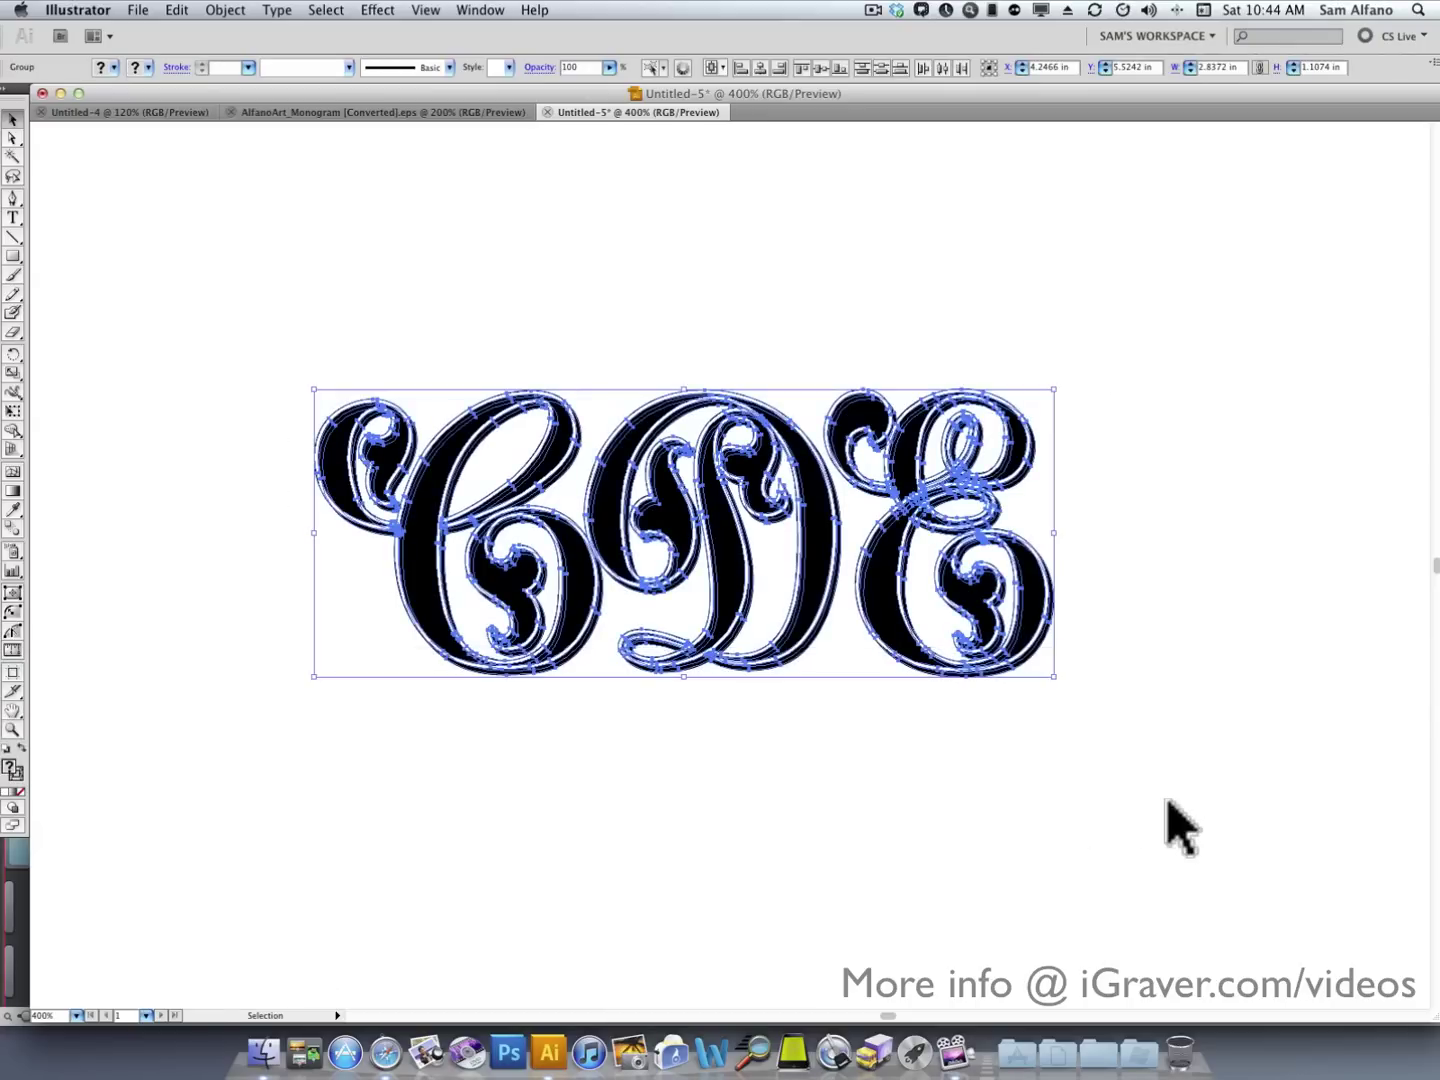
Flip the monogram horizontally with the Reflect tool, then deselect it
key("o")
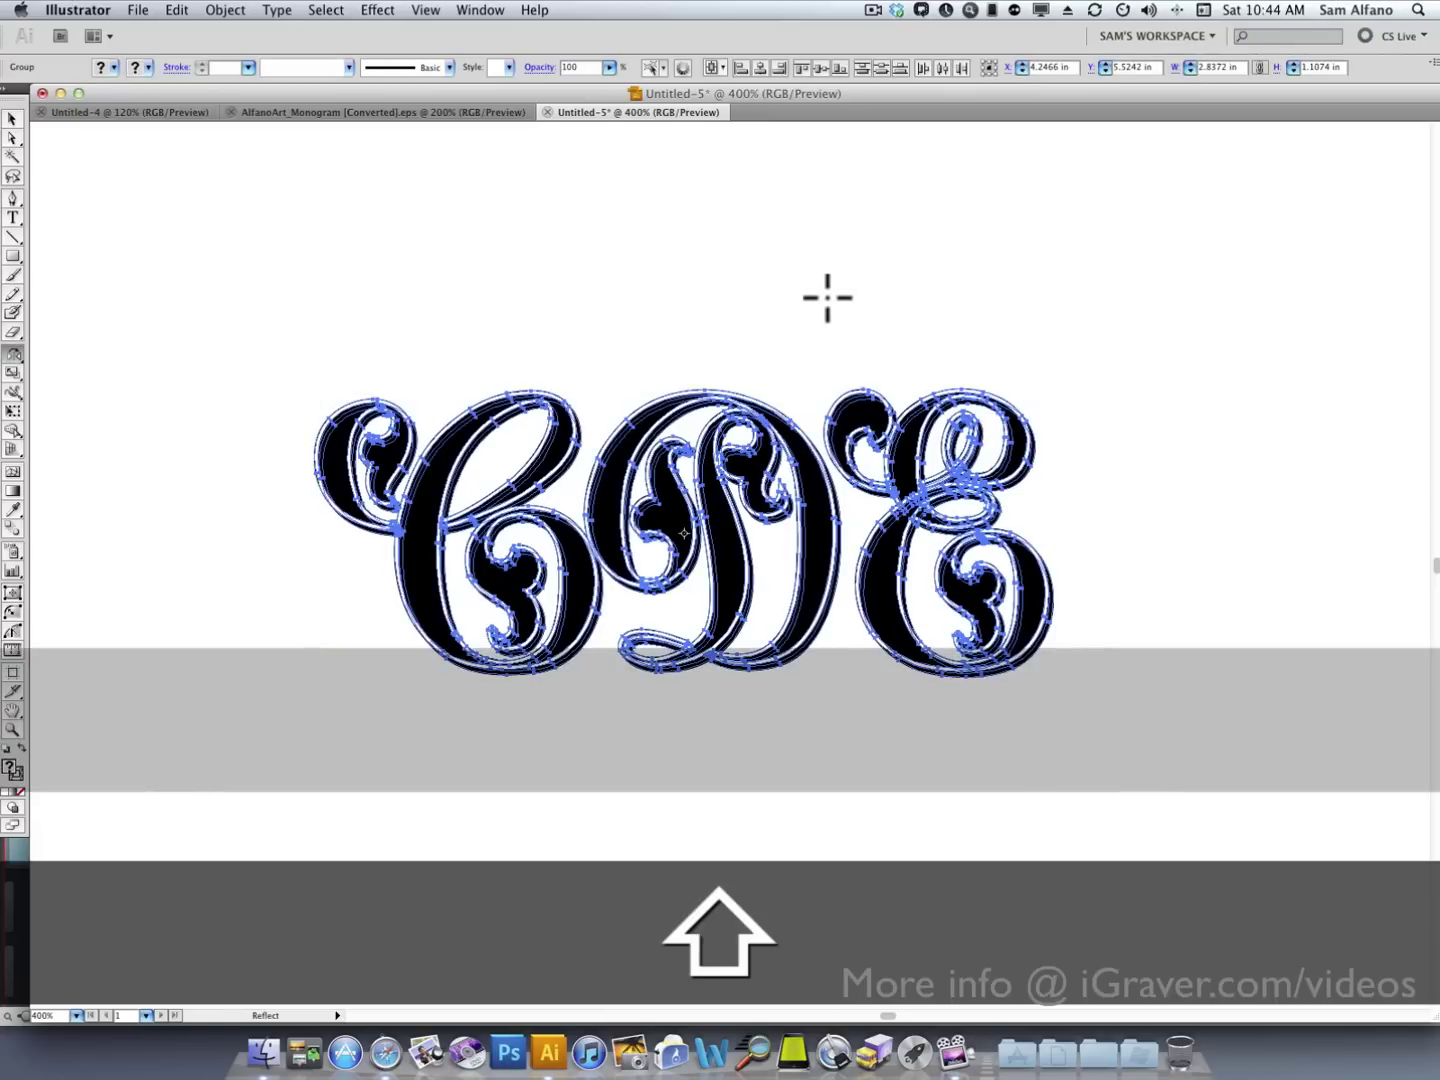
left_click_drag(857, 297, 490, 281)
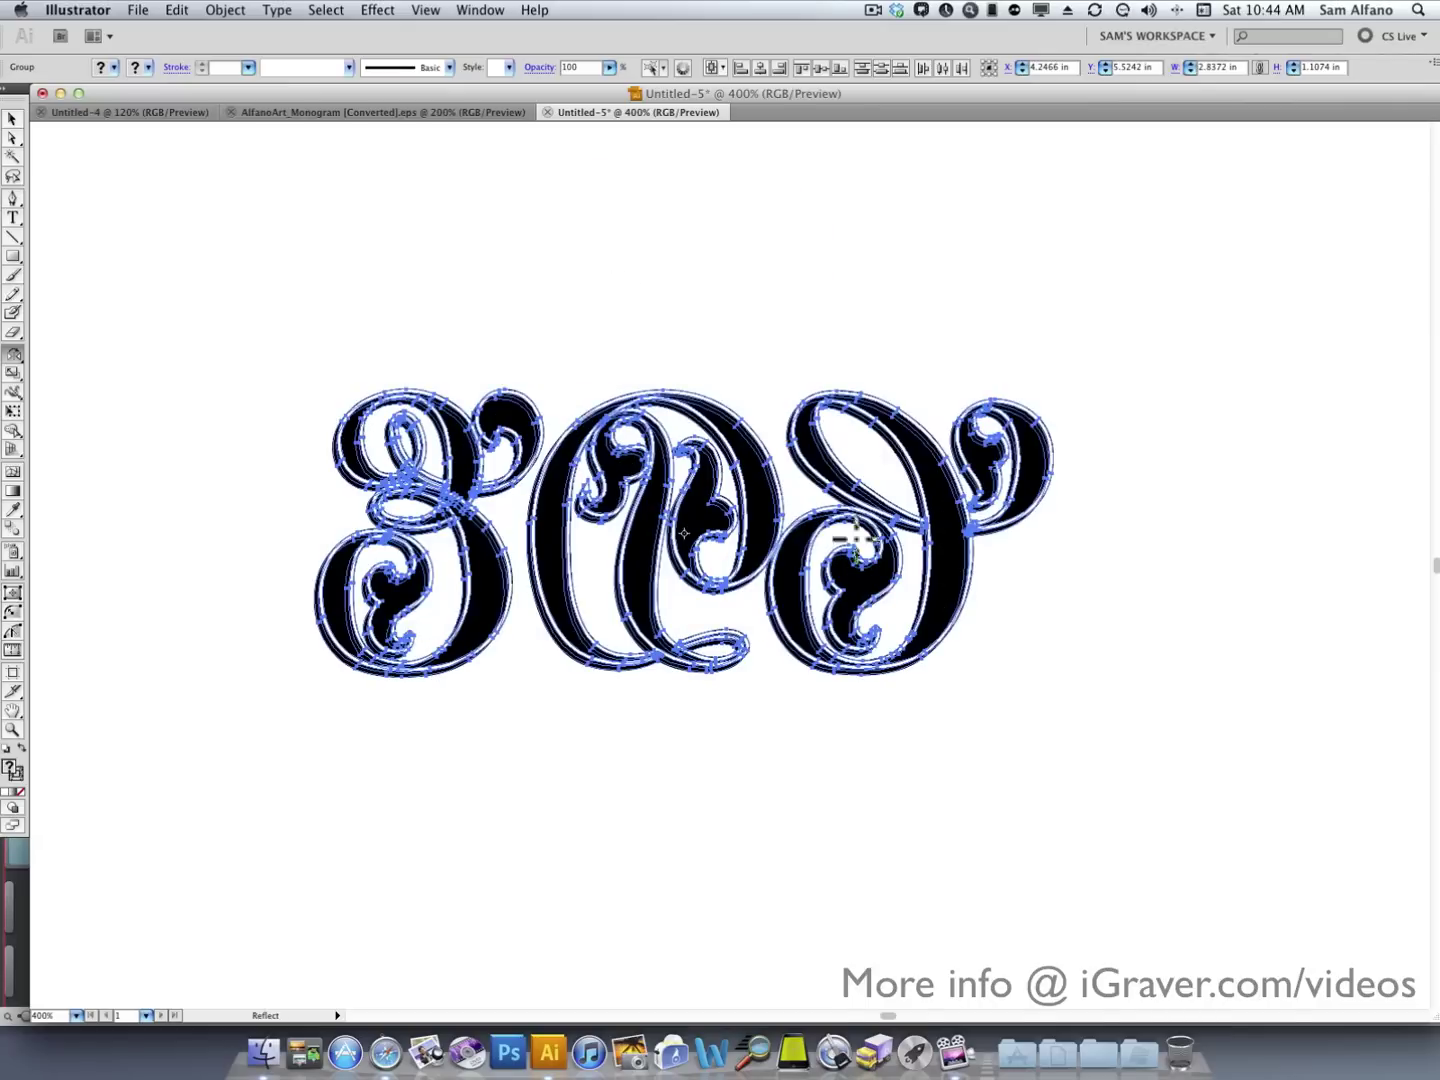
key("v")
left_click(1060, 735)
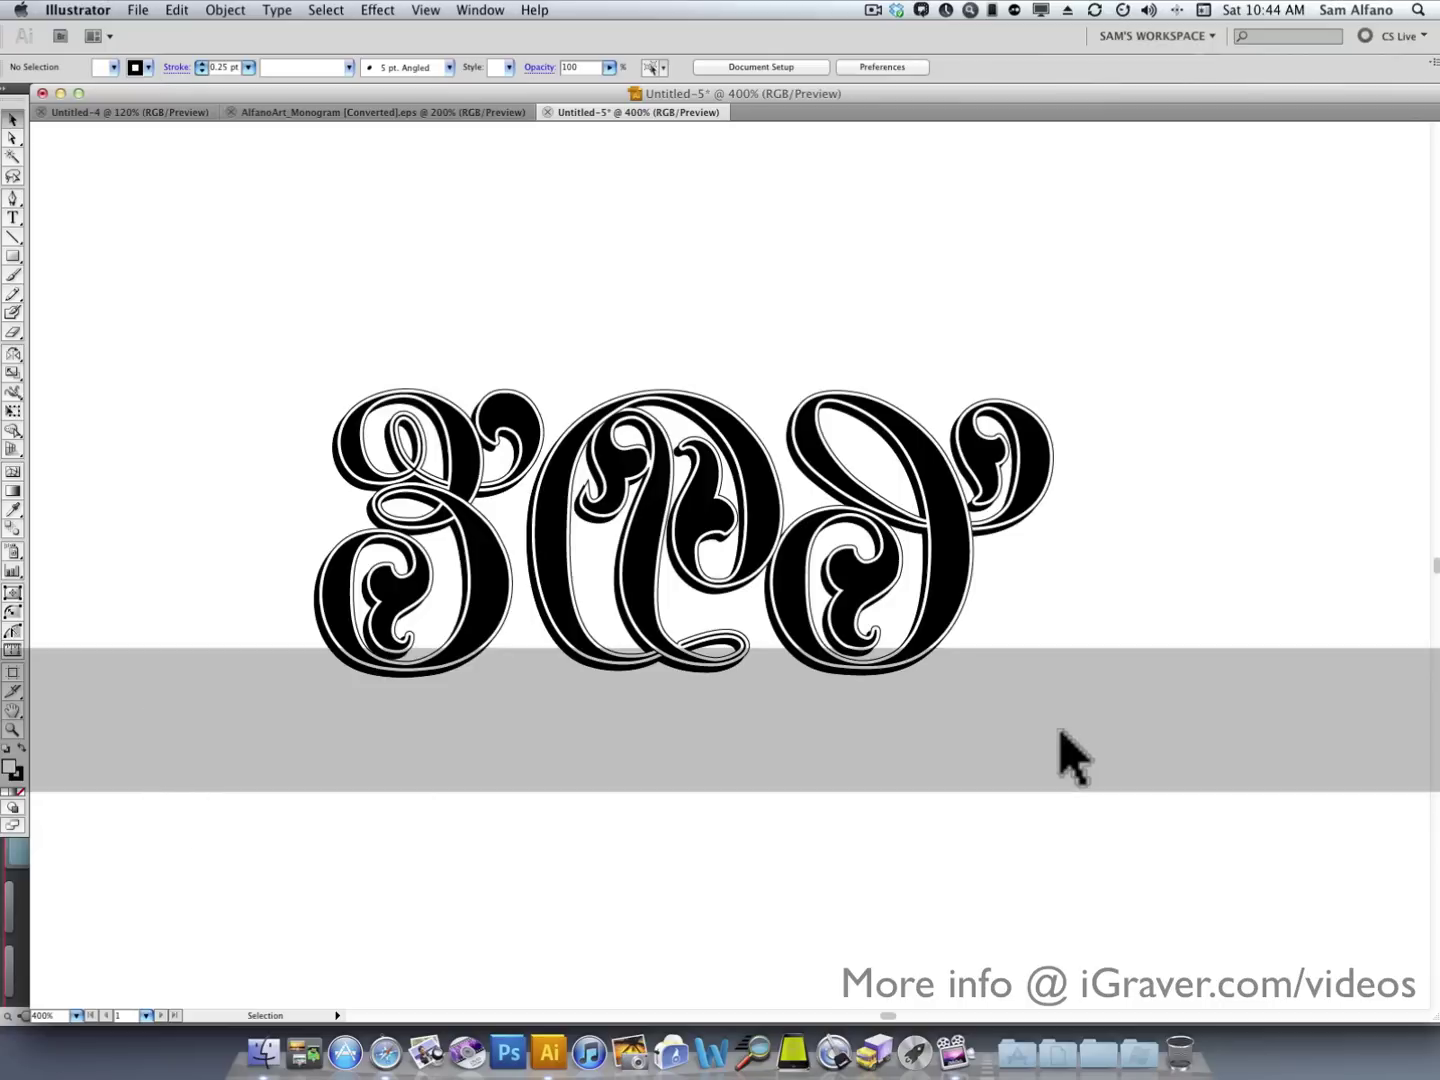